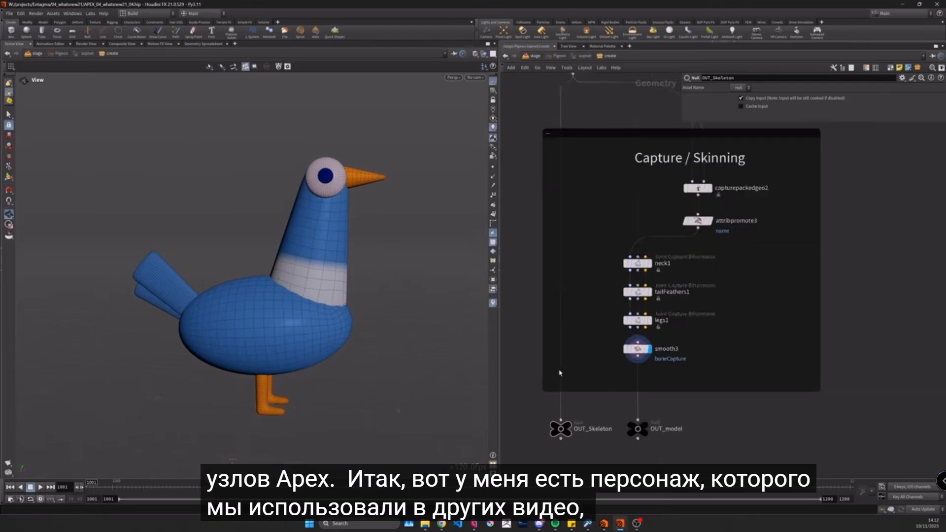
Step: Display the OUT_model null and look over the skeleton, model and Capture / Skinning nodes feeding it
{"action": "scroll", "coordinate": [587, 390], "scroll_direction": "down", "scroll_amount": 1}
{"action": "scroll", "coordinate": [597, 386], "scroll_direction": "up", "scroll_amount": 3}
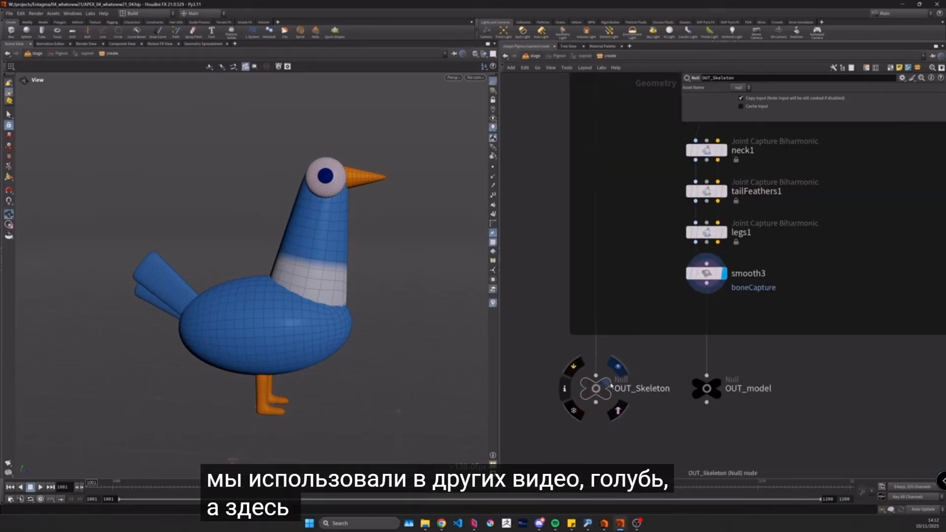
{"action": "left_click", "coordinate": [608, 385]}
{"action": "left_click", "coordinate": [718, 387]}
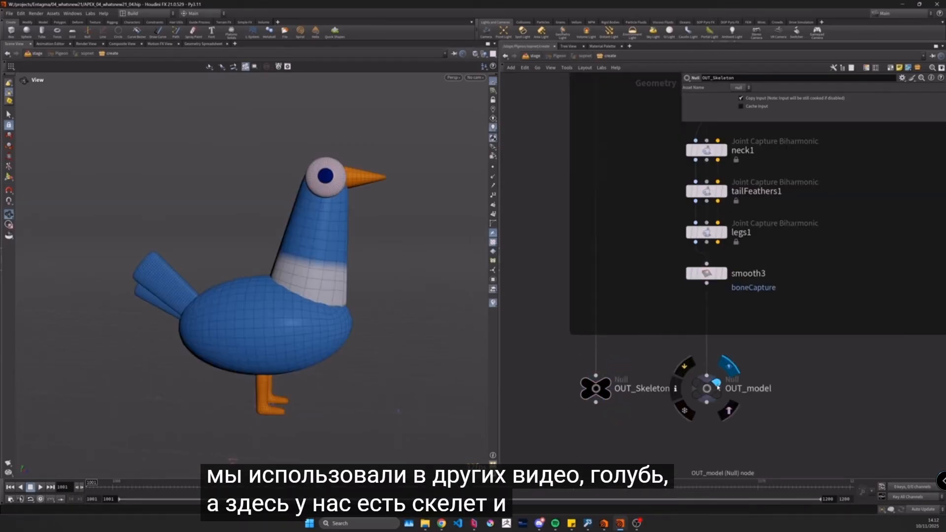
{"action": "scroll", "coordinate": [650, 372], "scroll_direction": "down", "scroll_amount": 3}
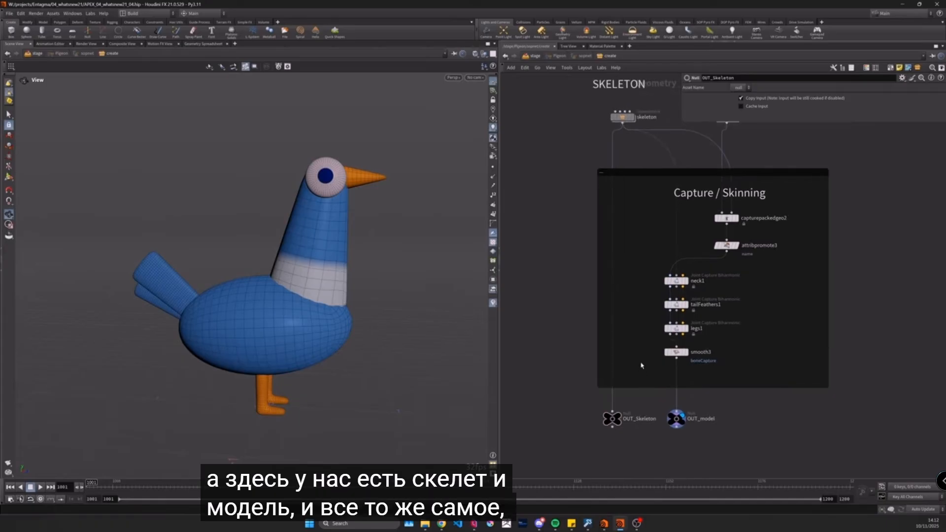
{"action": "middle_click_drag", "start_coordinate": [637, 367], "coordinate": [629, 421]}
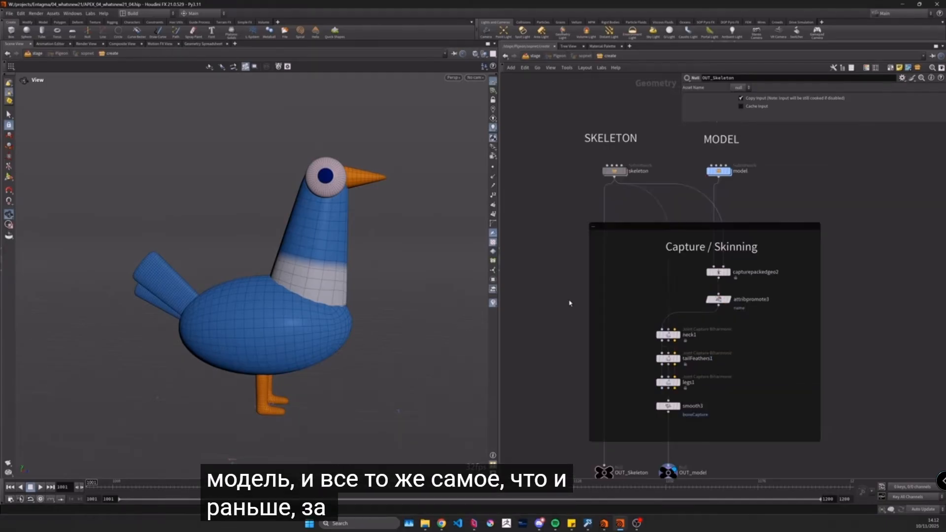
Step: Enter the skeleton subnetwork and inspect the root, name4 and merge1 nodes
{"action": "double_click", "coordinate": [616, 173]}
{"action": "left_click", "coordinate": [649, 247]}
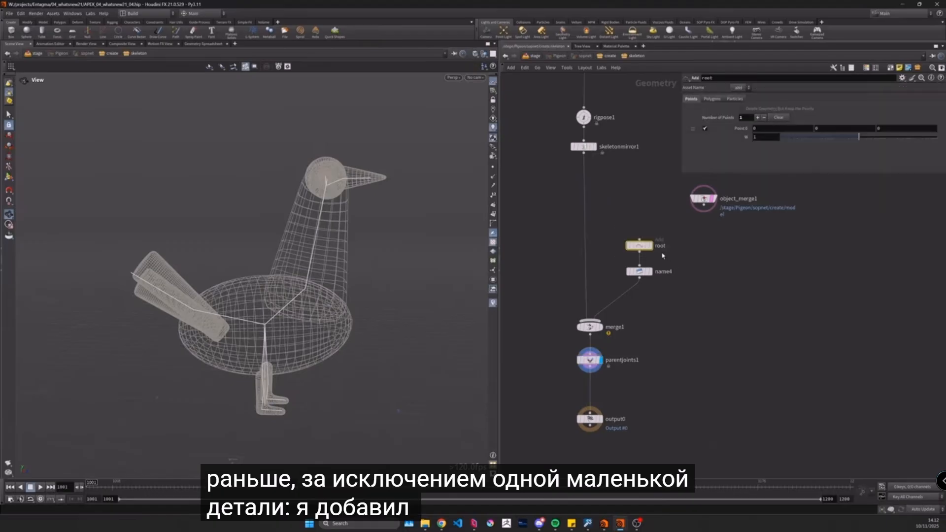
{"action": "left_click", "coordinate": [651, 246]}
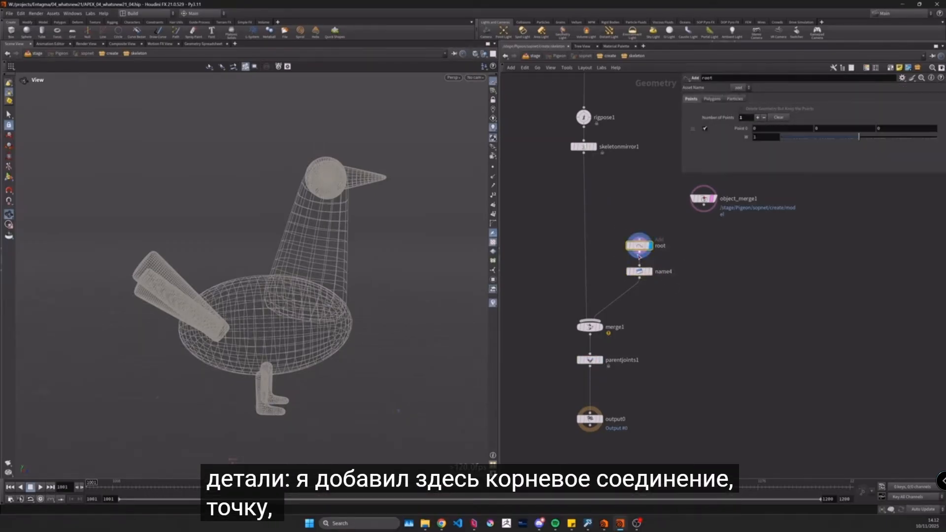
{"action": "left_click", "coordinate": [640, 272]}
{"action": "left_click", "coordinate": [584, 327]}
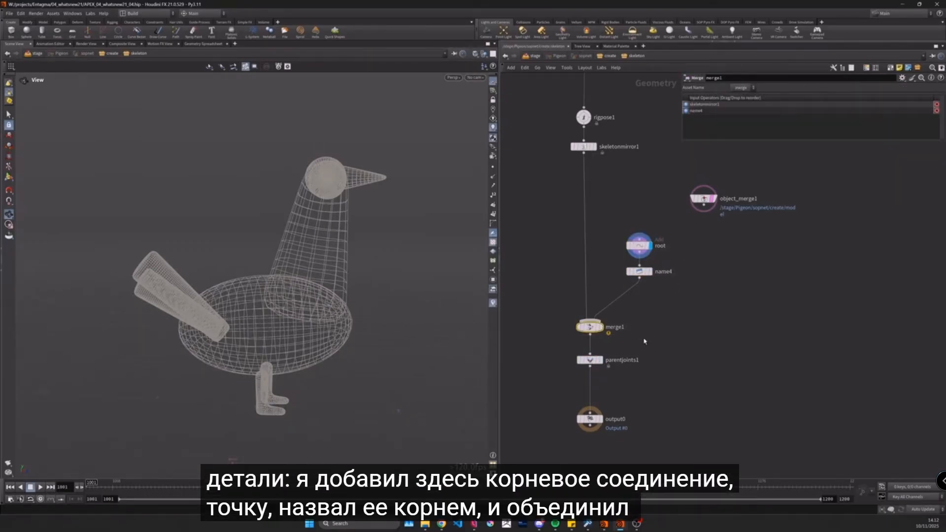
Step: Display merge1 to examine the skeleton around the pigeon's legs, and return to the parent network
{"action": "middle_click_drag", "start_coordinate": [646, 340], "coordinate": [699, 323]}
{"action": "left_click", "coordinate": [653, 310]}
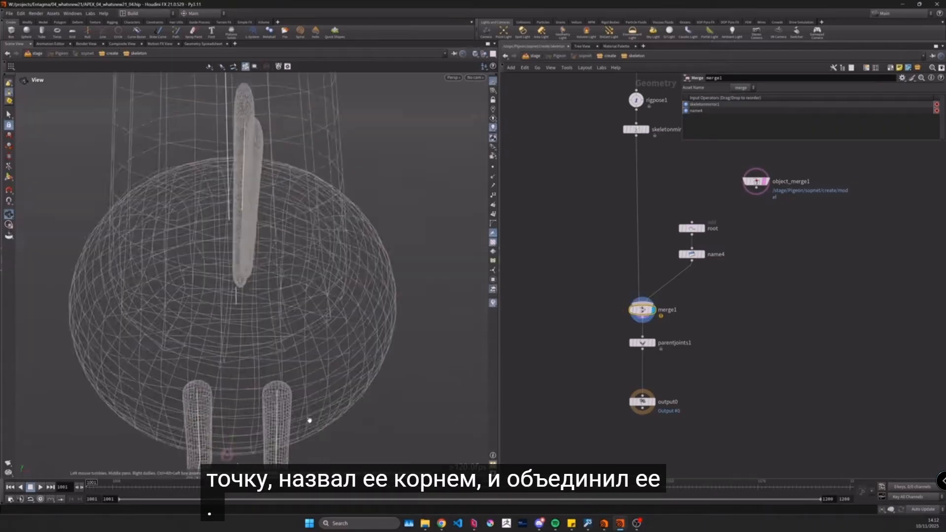
{"action": "left_click_drag", "start_coordinate": [308, 421], "coordinate": [298, 371]}
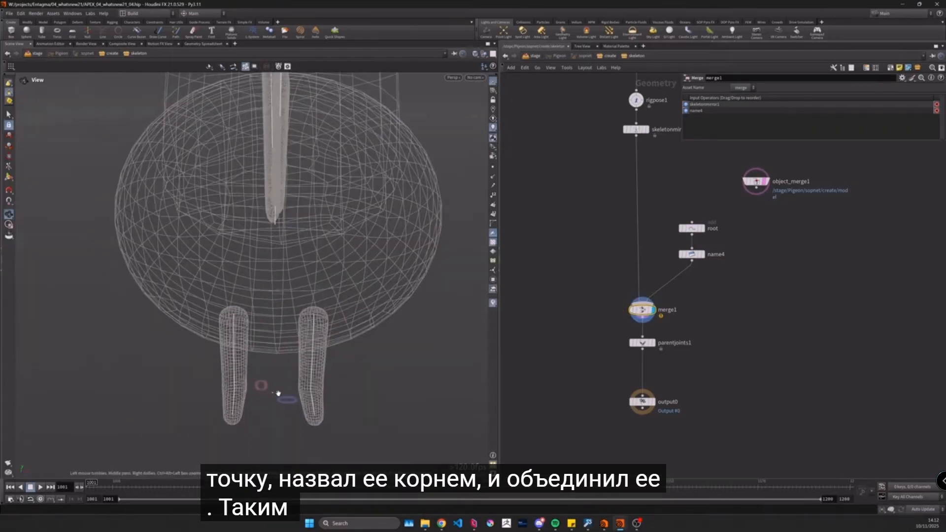
{"action": "key", "text": "Down"}
{"action": "left_click_drag", "start_coordinate": [358, 355], "coordinate": [305, 230]}
{"action": "left_click_drag", "start_coordinate": [347, 295], "coordinate": [321, 349]}
{"action": "key", "text": "u"}
Step: Add an APEX Pack Character node below the OUT_Skeleton and OUT_model nulls
{"action": "middle_click_drag", "start_coordinate": [626, 356], "coordinate": [648, 397]}
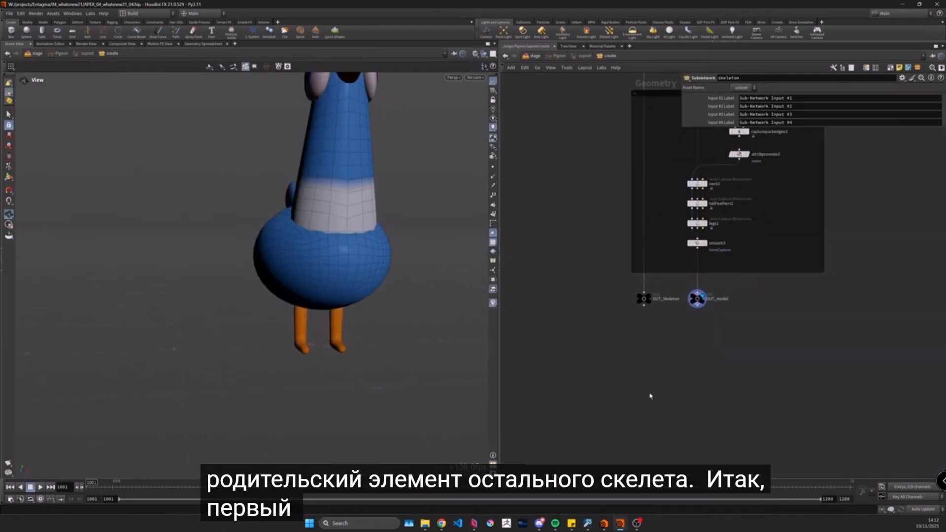
{"action": "scroll", "coordinate": [644, 366], "scroll_direction": "up", "scroll_amount": 1}
{"action": "middle_click_drag", "start_coordinate": [645, 366], "coordinate": [657, 363]}
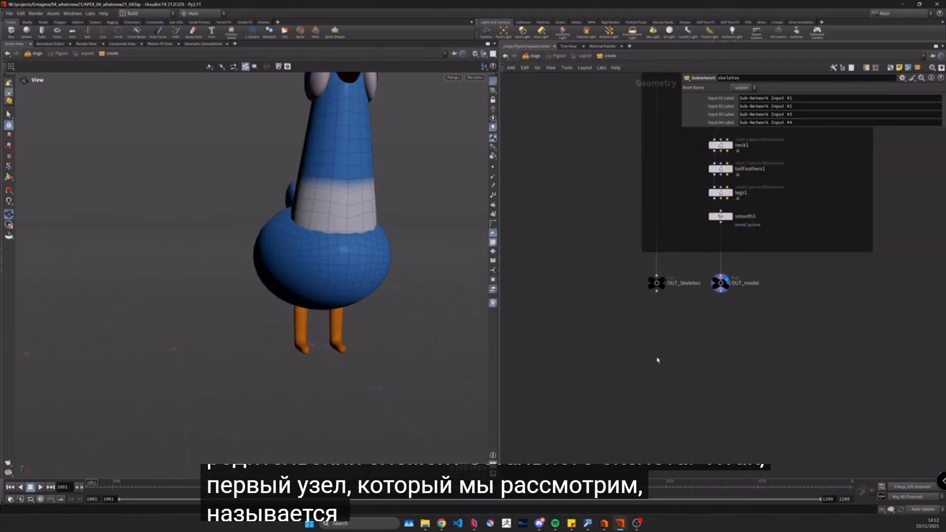
{"action": "key", "text": "Tab"}
{"action": "type", "text": "pack ch"}
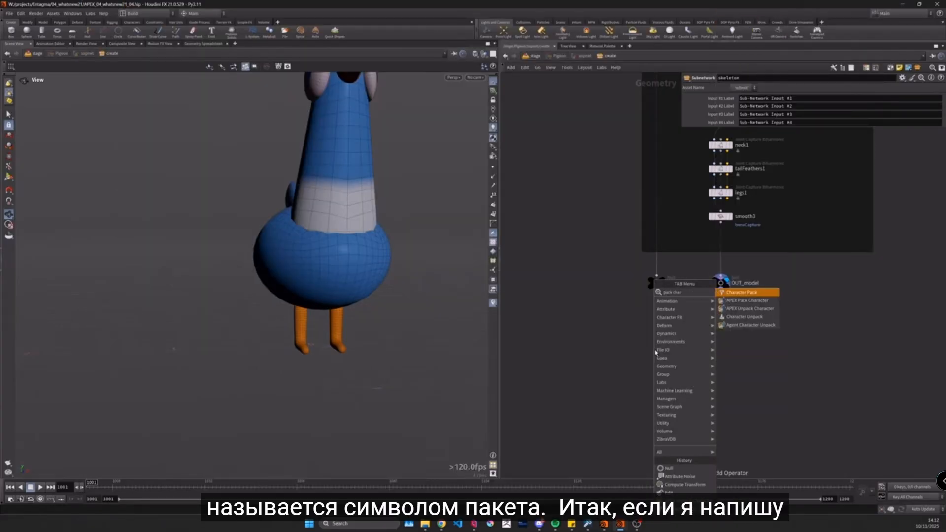
{"action": "left_click", "coordinate": [748, 301]}
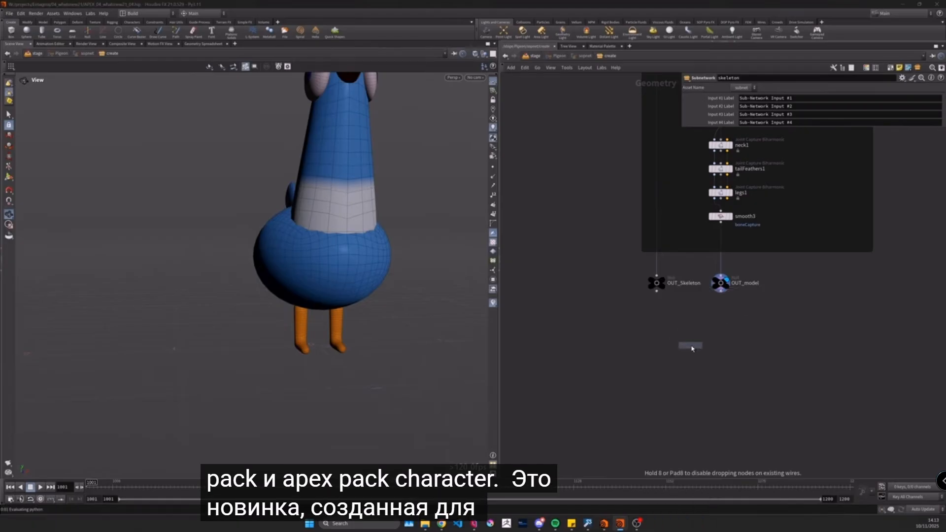
{"action": "left_click", "coordinate": [691, 345]}
{"action": "scroll", "coordinate": [692, 364], "scroll_direction": "up", "scroll_amount": 3}
{"action": "middle_click_drag", "start_coordinate": [693, 373], "coordinate": [693, 395]}
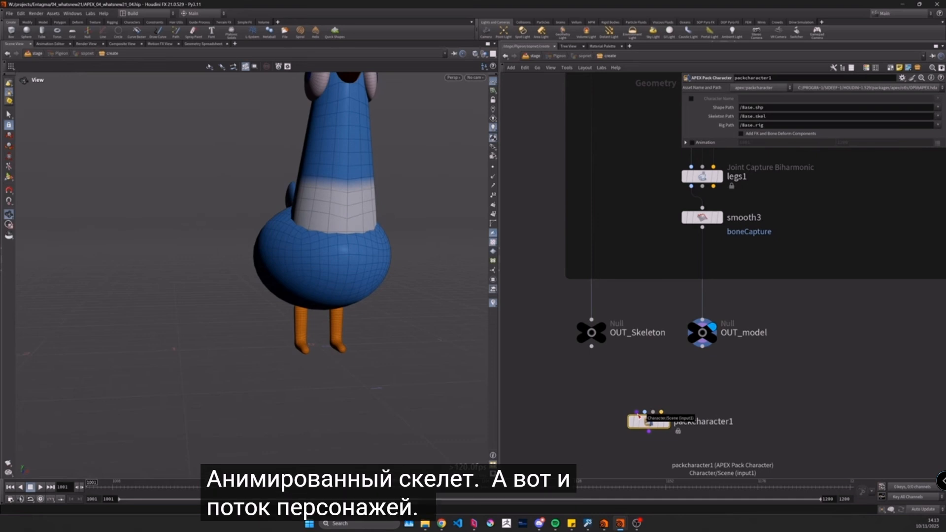
Step: Connect OUT_model to the second input and OUT_Skeleton to the third input of the packcharacter1 node
{"action": "middle_click_drag", "start_coordinate": [651, 240], "coordinate": [608, 338]}
{"action": "scroll", "coordinate": [619, 306], "scroll_direction": "up", "scroll_amount": 1}
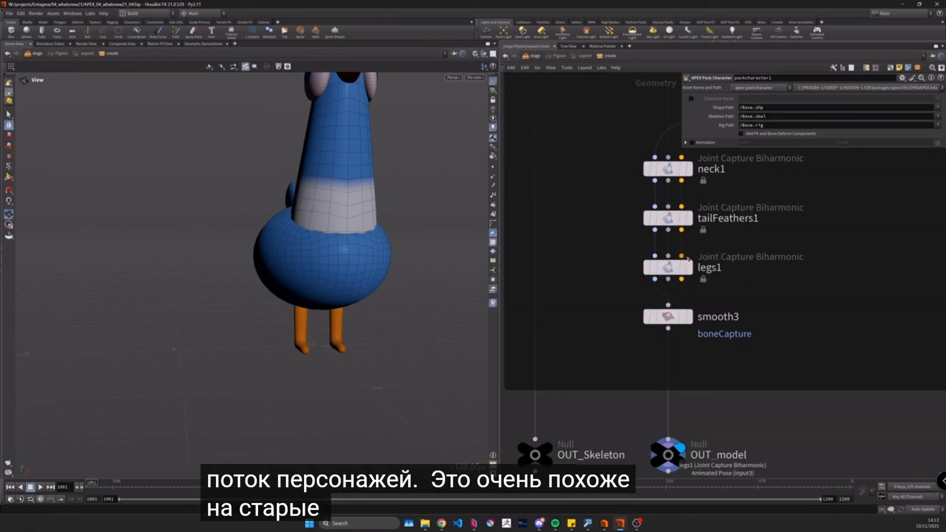
{"action": "scroll", "coordinate": [642, 347], "scroll_direction": "down", "scroll_amount": 3}
{"action": "middle_click_drag", "start_coordinate": [626, 366], "coordinate": [676, 278]}
{"action": "scroll", "coordinate": [694, 350], "scroll_direction": "up", "scroll_amount": 1}
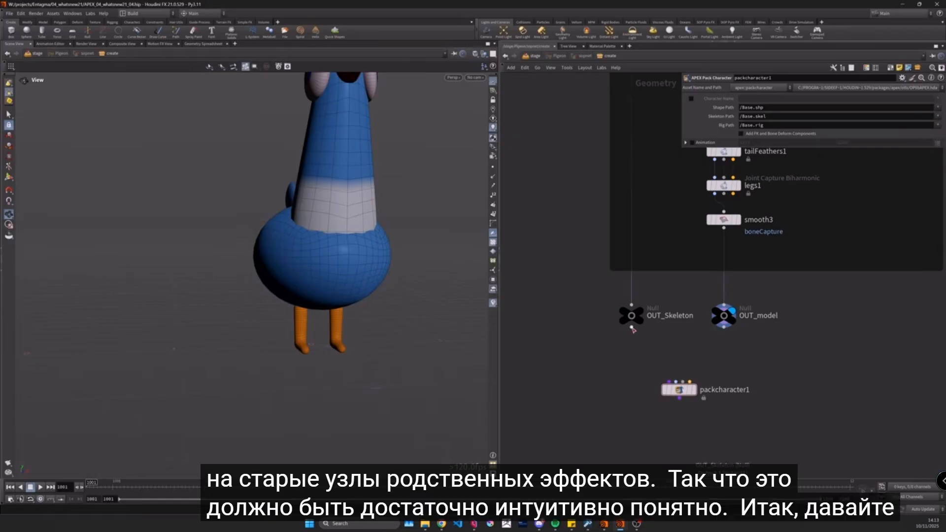
{"action": "left_click_drag", "start_coordinate": [632, 328], "coordinate": [692, 353]}
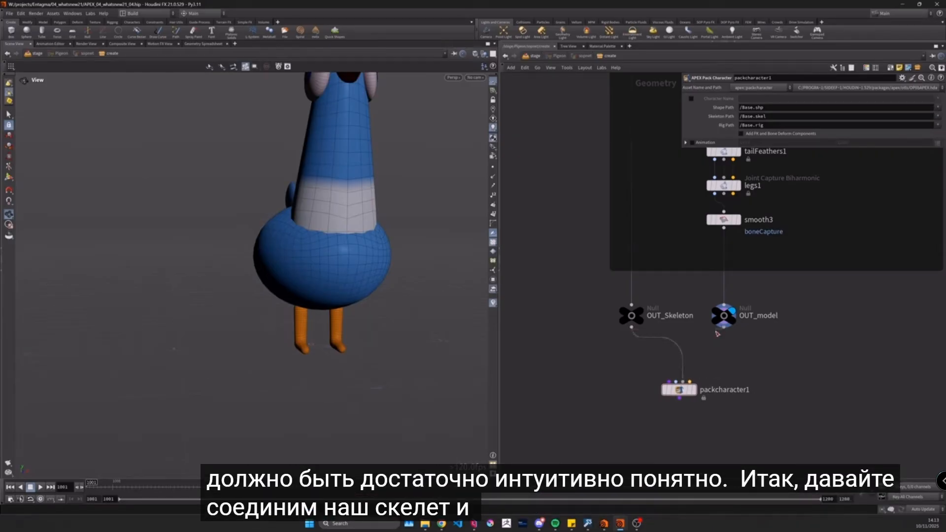
{"action": "left_click_drag", "start_coordinate": [668, 380], "coordinate": [678, 388]}
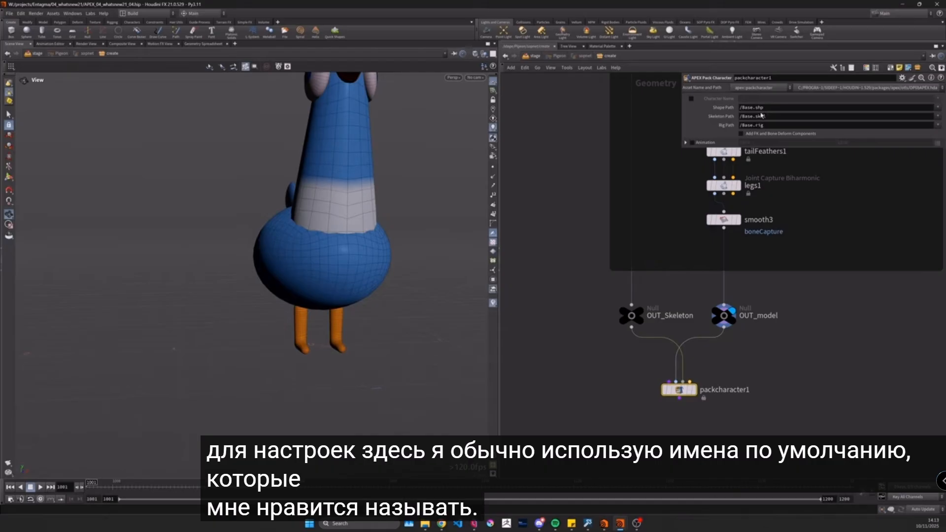
Step: Display packcharacter1 and enter its Animate viewer state
{"action": "left_click", "coordinate": [693, 390]}
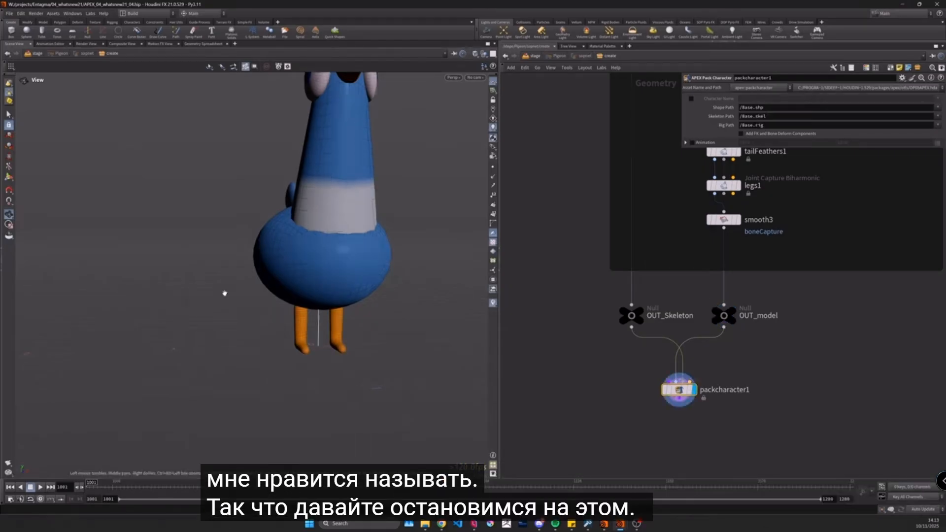
{"action": "left_click", "coordinate": [8, 178]}
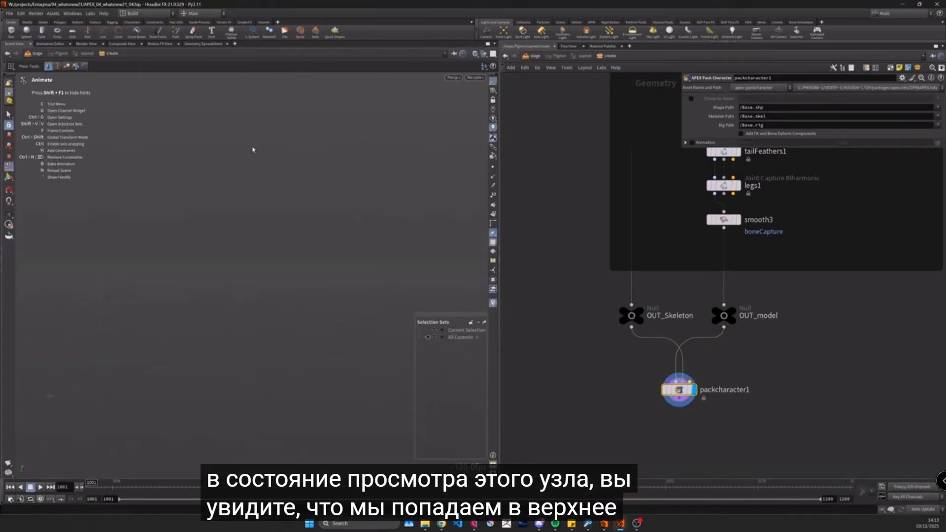
{"action": "key", "text": "Escape"}
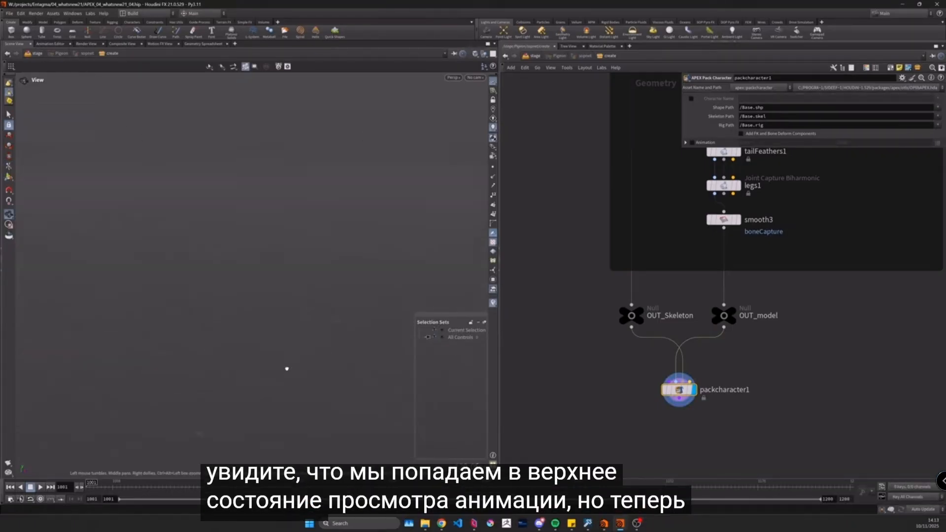
{"action": "key", "text": "Return"}
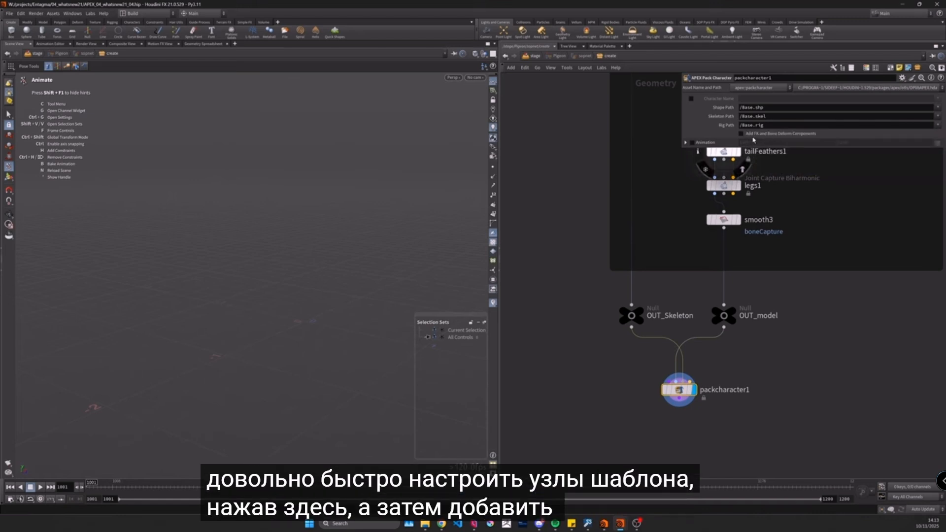
Step: Enable Add FK and Bone Deform Components on packcharacter1 and set the Translate Group and Scale Group to *
{"action": "left_click", "coordinate": [772, 136]}
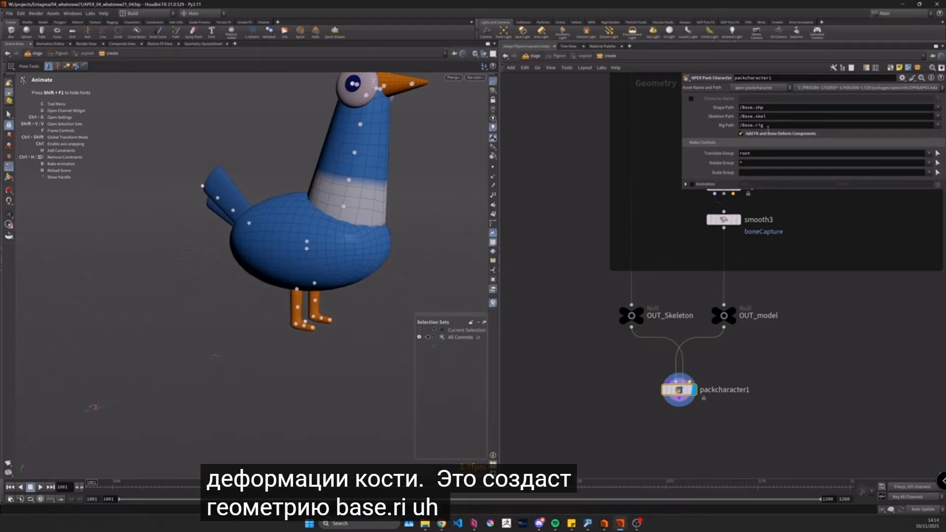
{"action": "scroll", "coordinate": [286, 263], "scroll_direction": "up", "scroll_amount": 3}
{"action": "left_click_drag", "start_coordinate": [286, 264], "coordinate": [340, 207], "text": "alt"}
{"action": "scroll", "coordinate": [340, 207], "scroll_direction": "down", "scroll_amount": 2}
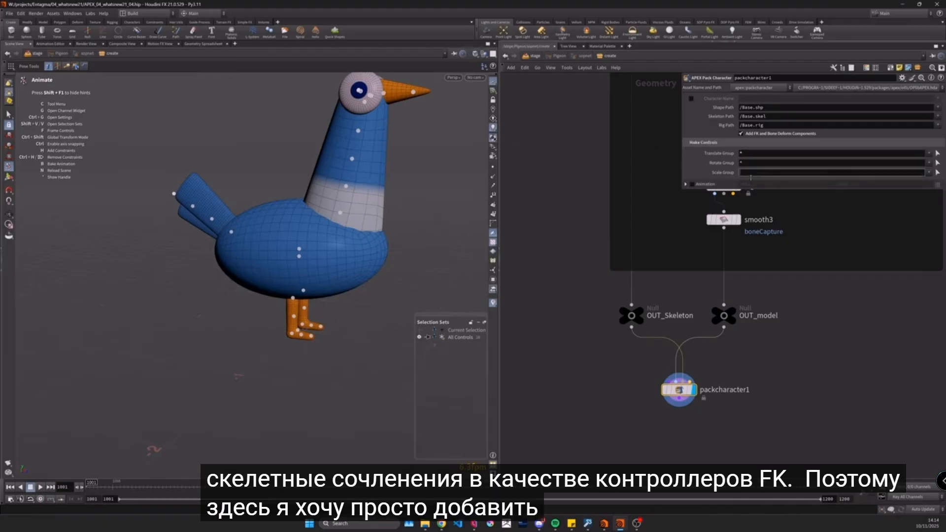
{"action": "left_click", "coordinate": [749, 172]}
{"action": "type", "text": "*"}
{"action": "left_click", "coordinate": [600, 173]}
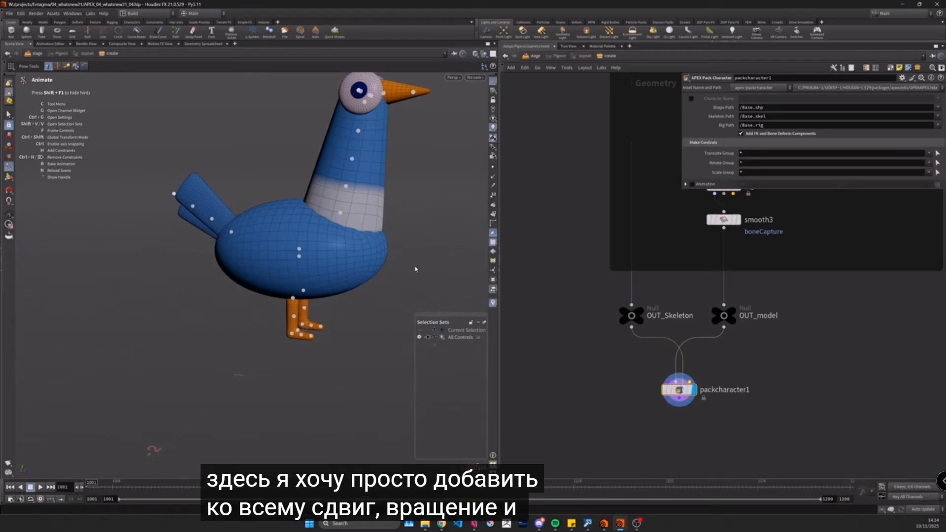
Step: Try posing a neck control in the viewport to test the rig, and undo the pose
{"action": "left_click_drag", "start_coordinate": [285, 107], "coordinate": [408, 215]}
{"action": "scroll", "coordinate": [408, 216], "scroll_direction": "down", "scroll_amount": 3}
{"action": "middle_click_drag", "start_coordinate": [407, 215], "coordinate": [375, 248], "text": "alt"}
{"action": "left_click_drag", "start_coordinate": [333, 201], "coordinate": [396, 230]}
{"action": "key", "text": "ctrl+z"}
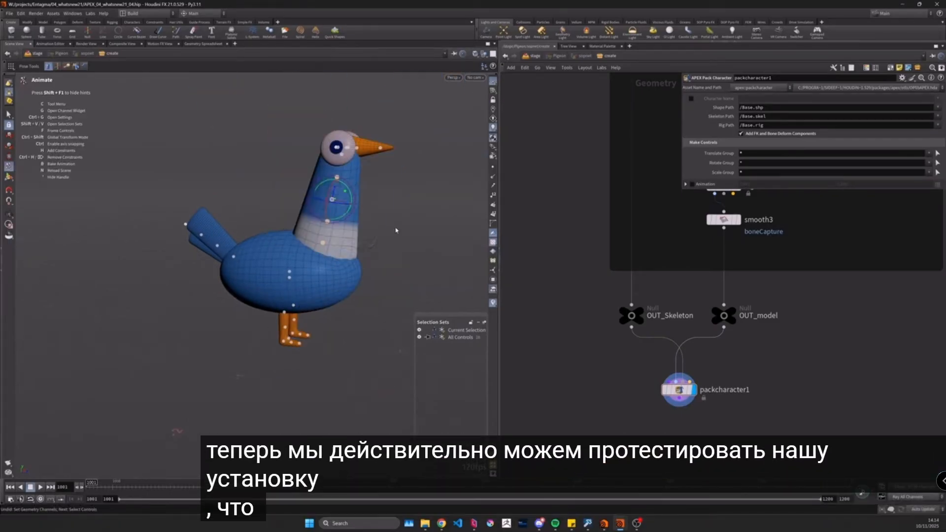
{"action": "scroll", "coordinate": [395, 230], "scroll_direction": "down", "scroll_amount": 3}
{"action": "left_click", "coordinate": [419, 215]}
{"action": "middle_click_drag", "start_coordinate": [418, 215], "coordinate": [326, 235], "text": "alt"}
{"action": "right_click_drag", "start_coordinate": [327, 235], "coordinate": [361, 262], "text": "alt"}
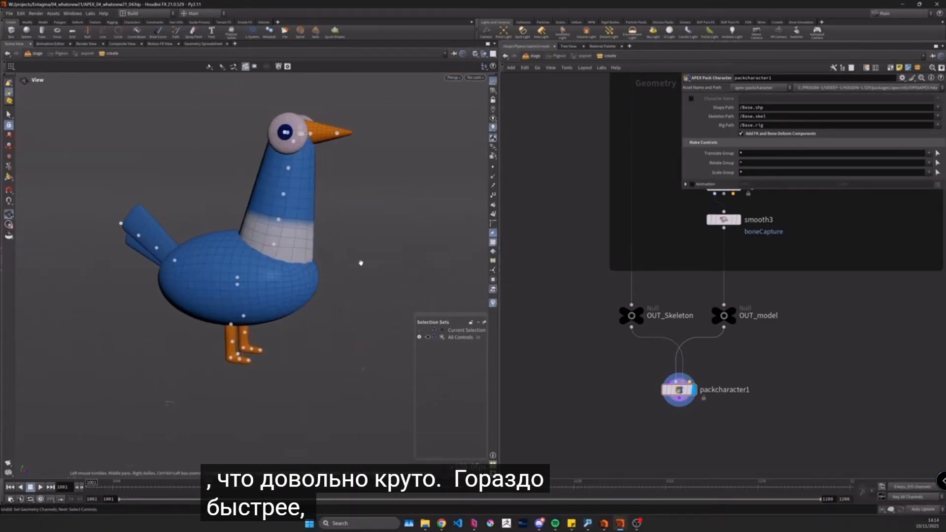
{"action": "left_click_drag", "start_coordinate": [360, 262], "coordinate": [359, 270], "text": "alt"}
Step: Add an APEX Unpack Character node connected below packcharacter1
{"action": "scroll", "coordinate": [672, 435], "scroll_direction": "down", "scroll_amount": 3}
{"action": "middle_click_drag", "start_coordinate": [671, 435], "coordinate": [632, 393]}
{"action": "scroll", "coordinate": [635, 392], "scroll_direction": "up", "scroll_amount": 2}
{"action": "key", "text": "Tab"}
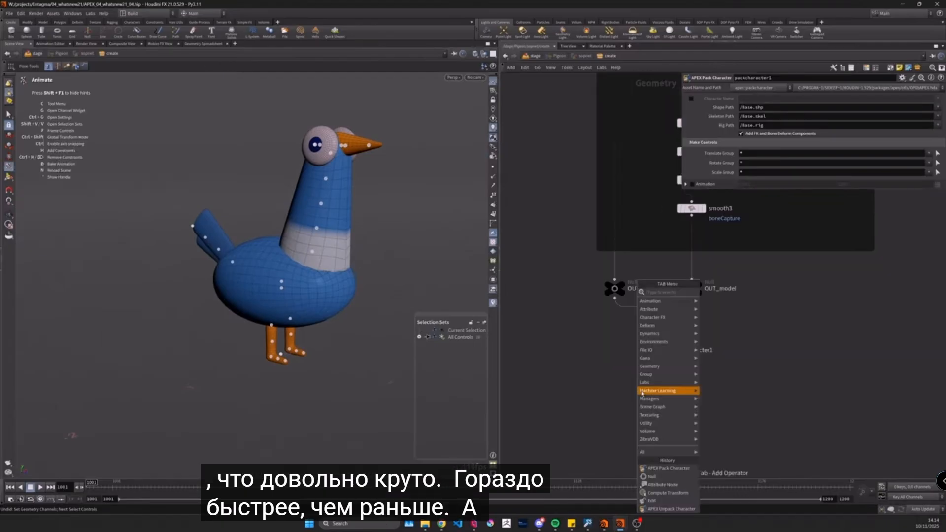
{"action": "type", "text": "unpack"}
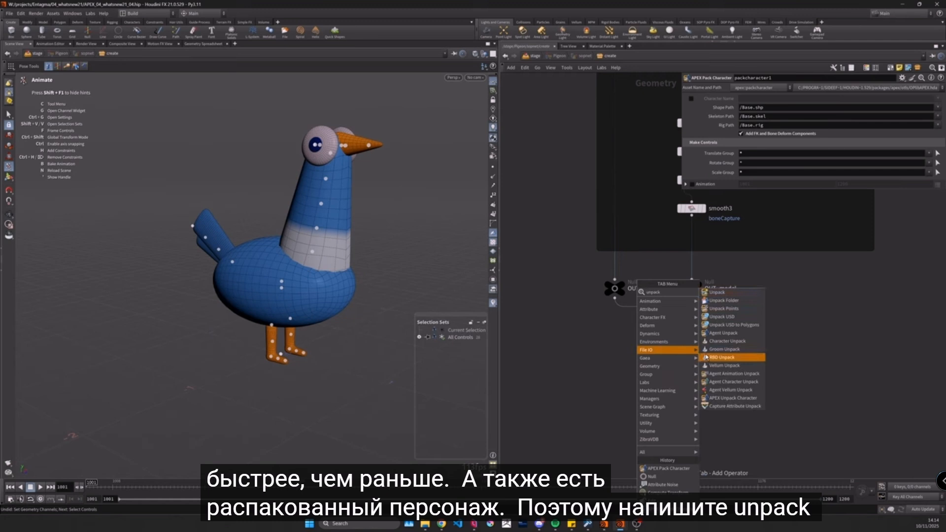
{"action": "left_click", "coordinate": [729, 397]}
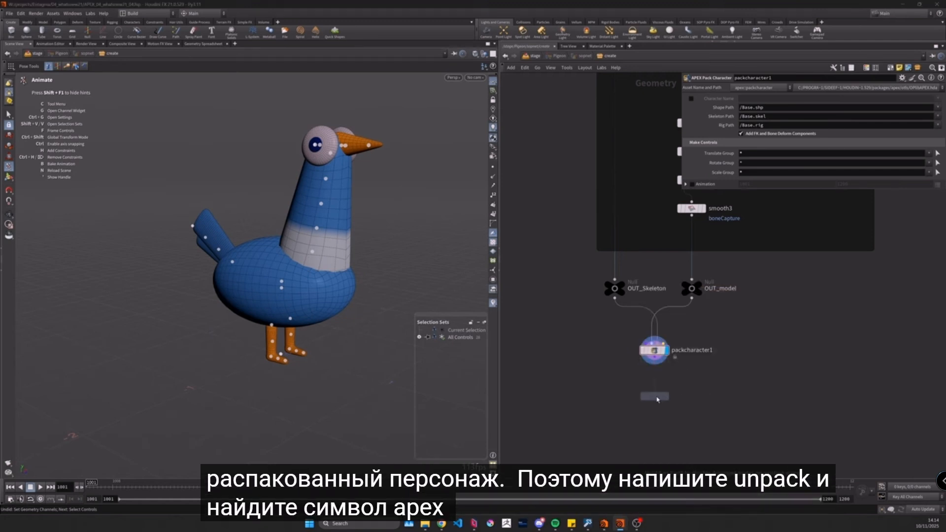
{"action": "left_click", "coordinate": [658, 399]}
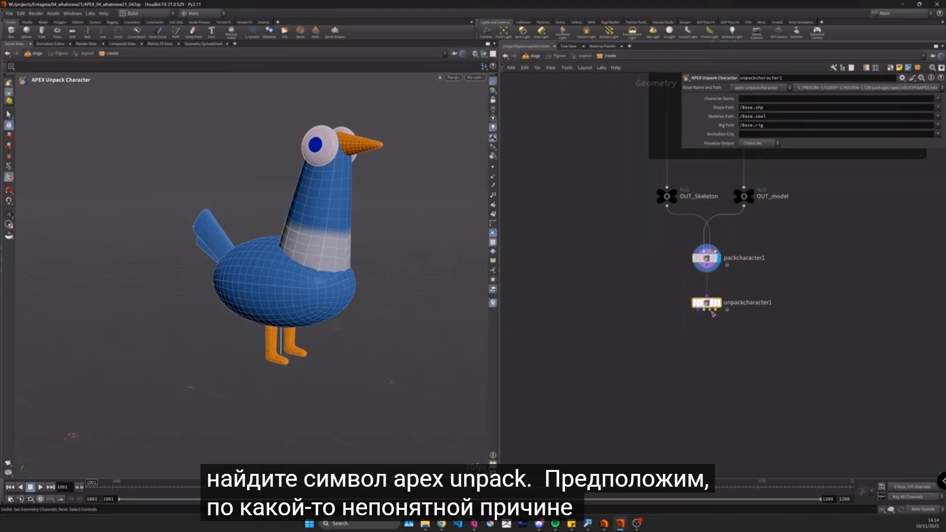
Step: Add an Attribute Noise node on the second output of unpackcharacter1 and display it
{"action": "scroll", "coordinate": [707, 339], "scroll_direction": "up", "scroll_amount": 3}
{"action": "key", "text": "Tab"}
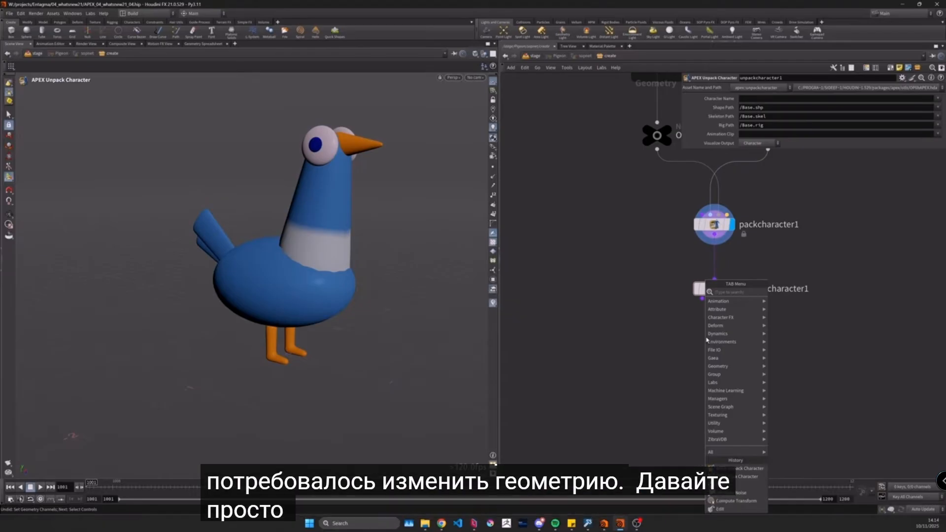
{"action": "type", "text": "attribnoise"}
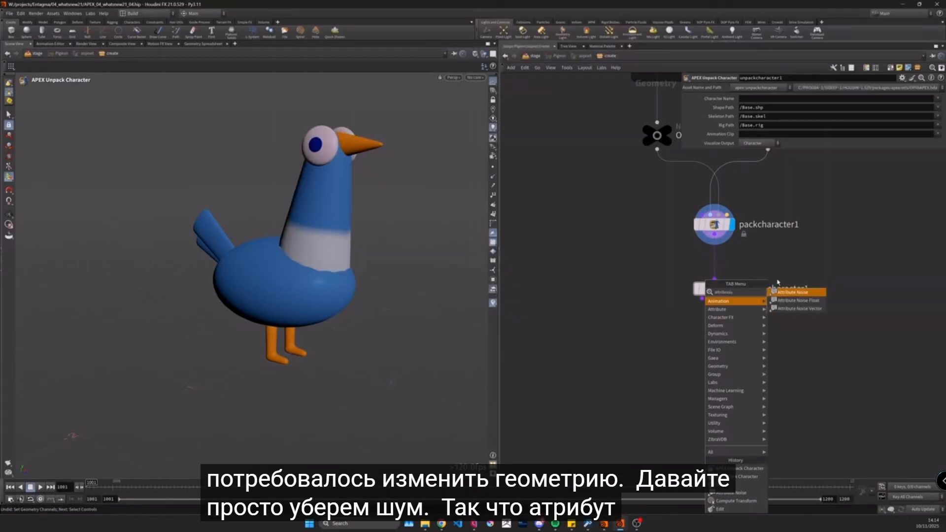
{"action": "key", "text": "Return"}
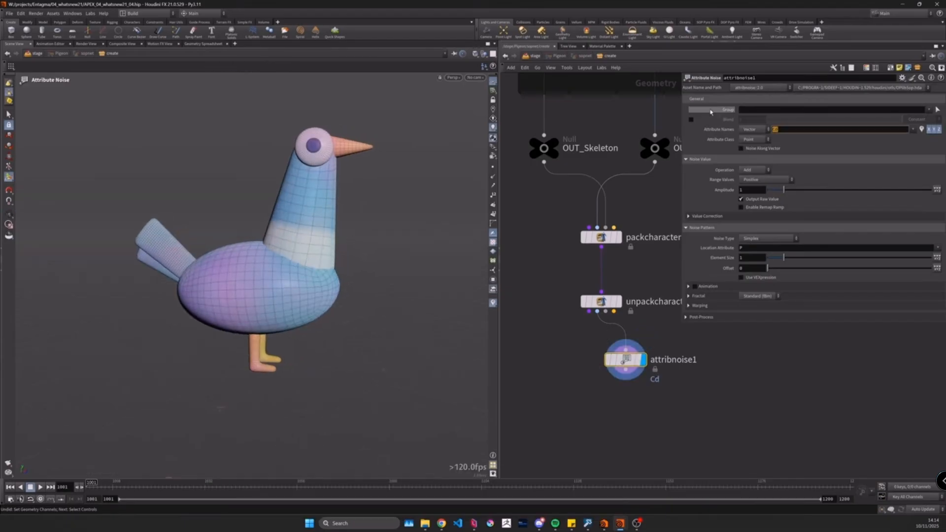
Step: Apply the Attribute Noise to P with zero-centered range values and an amplitude of 0.38
{"action": "type", "text": "P"}
{"action": "key", "text": "Return"}
{"action": "left_click_drag", "start_coordinate": [437, 249], "coordinate": [235, 246], "text": "alt"}
{"action": "left_click", "coordinate": [757, 180]}
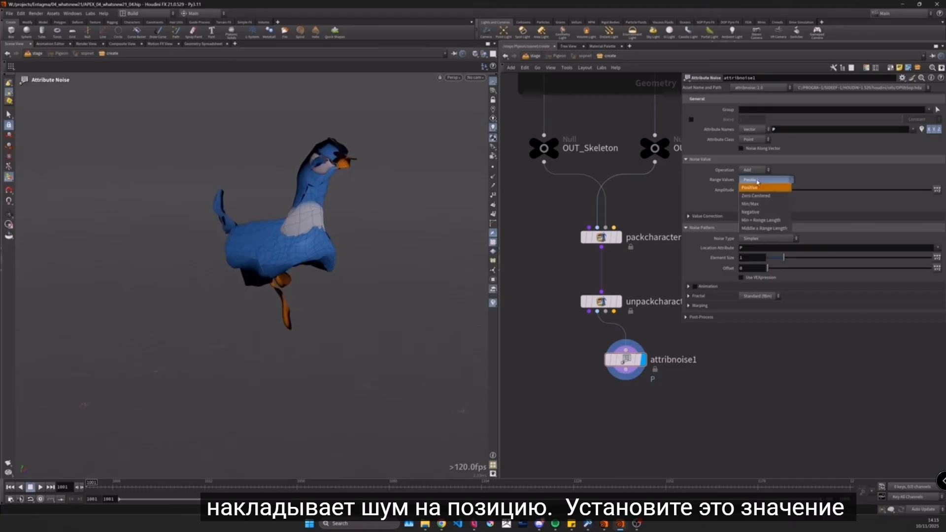
{"action": "left_click", "coordinate": [760, 196]}
{"action": "left_click_drag", "start_coordinate": [768, 190], "coordinate": [774, 190]}
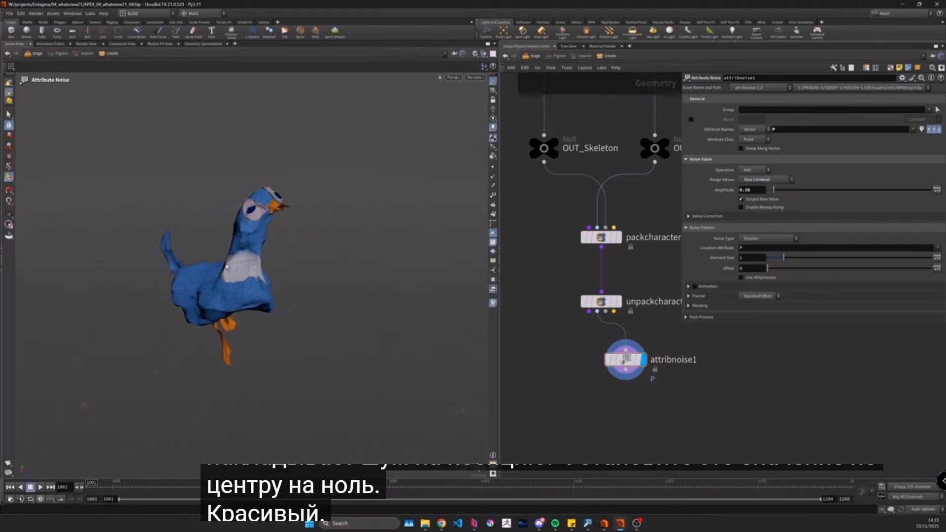
{"action": "left_click_drag", "start_coordinate": [202, 260], "coordinate": [251, 266], "text": "alt"}
{"action": "right_click_drag", "start_coordinate": [251, 266], "coordinate": [218, 288], "text": "alt"}
{"action": "left_click_drag", "start_coordinate": [217, 288], "coordinate": [237, 288]}
Step: Add a second APEX Pack Character node, connect the unpacked character and the noise geometry as its rest geometry, and display it
{"action": "scroll", "coordinate": [613, 376], "scroll_direction": "down", "scroll_amount": 2}
{"action": "key", "text": "Tab"}
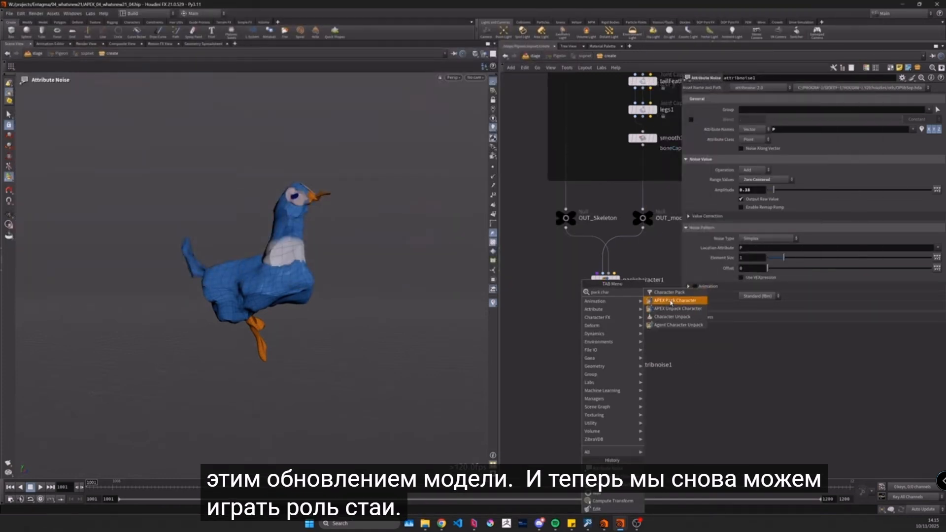
{"action": "left_click", "coordinate": [670, 301]}
{"action": "left_click", "coordinate": [611, 410]}
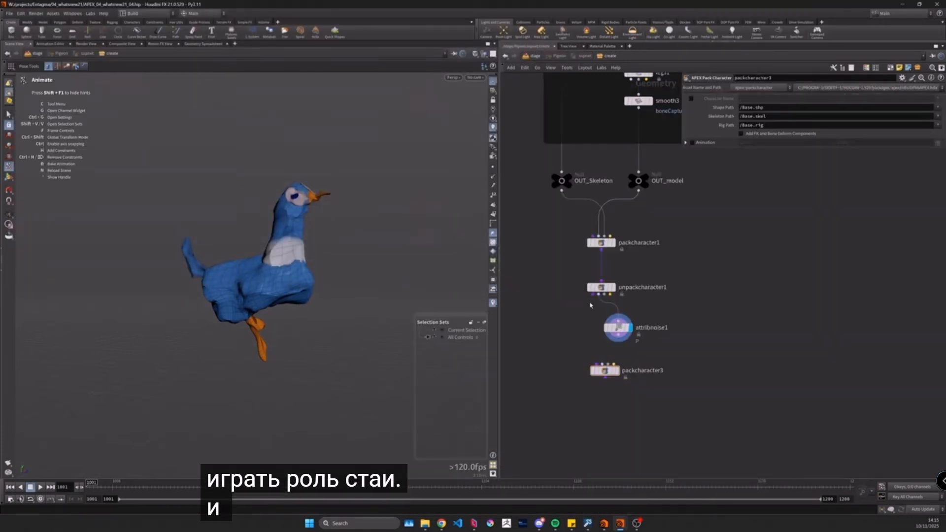
{"action": "left_click", "coordinate": [621, 338]}
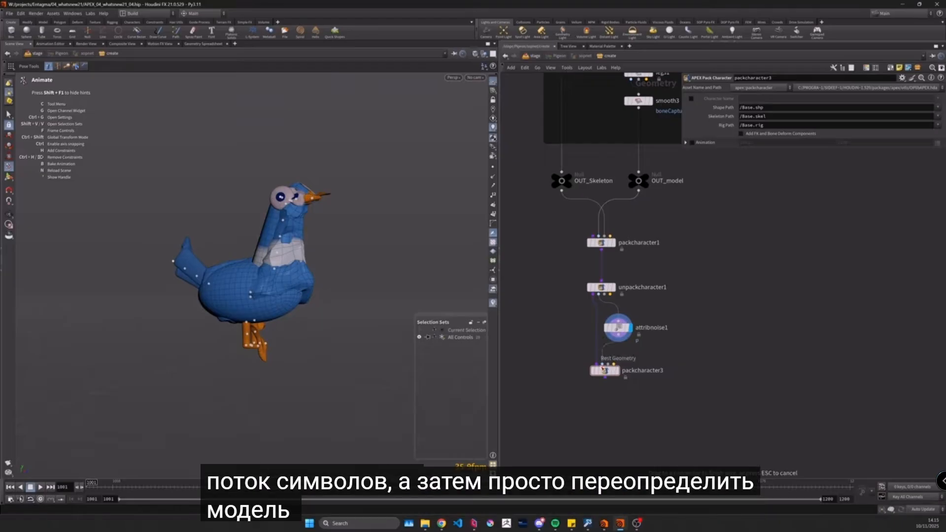
{"action": "left_click", "coordinate": [601, 367]}
{"action": "left_click", "coordinate": [618, 370]}
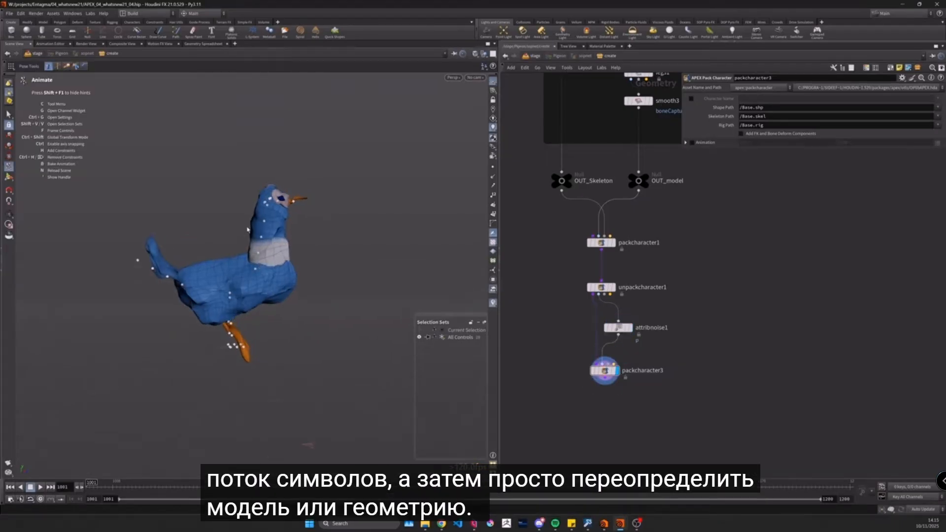
Step: Try posing the repacked noisy pigeon in the viewport, and undo the pose
{"action": "left_click_drag", "start_coordinate": [355, 334], "coordinate": [262, 289]}
{"action": "key", "text": "ctrl+z"}
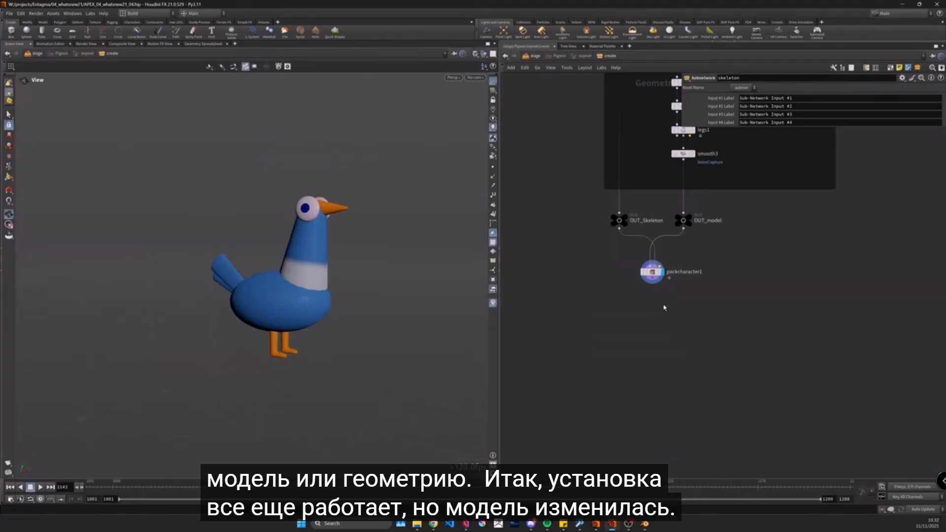
Step: Disable Add FK and Bone Deform Components on packcharacter1
{"action": "left_click_drag", "start_coordinate": [612, 255], "coordinate": [703, 297]}
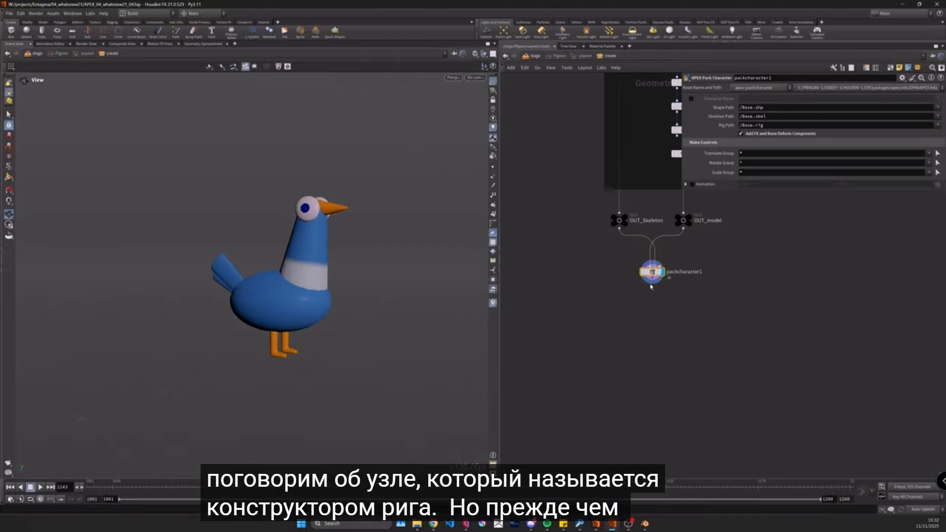
{"action": "left_click", "coordinate": [771, 135]}
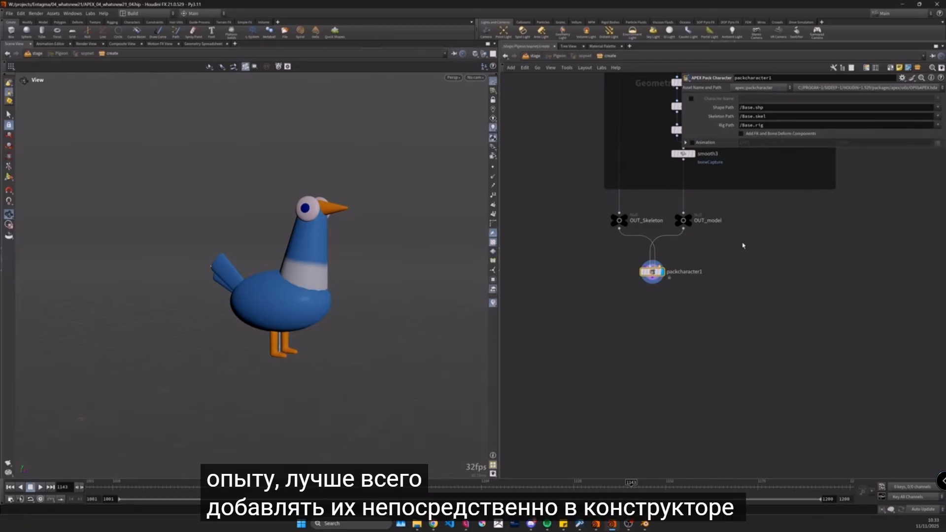
Step: Add an APEX Autorig Builder node connected below packcharacter1, and dismiss the error message
{"action": "middle_click_drag", "start_coordinate": [732, 249], "coordinate": [722, 285]}
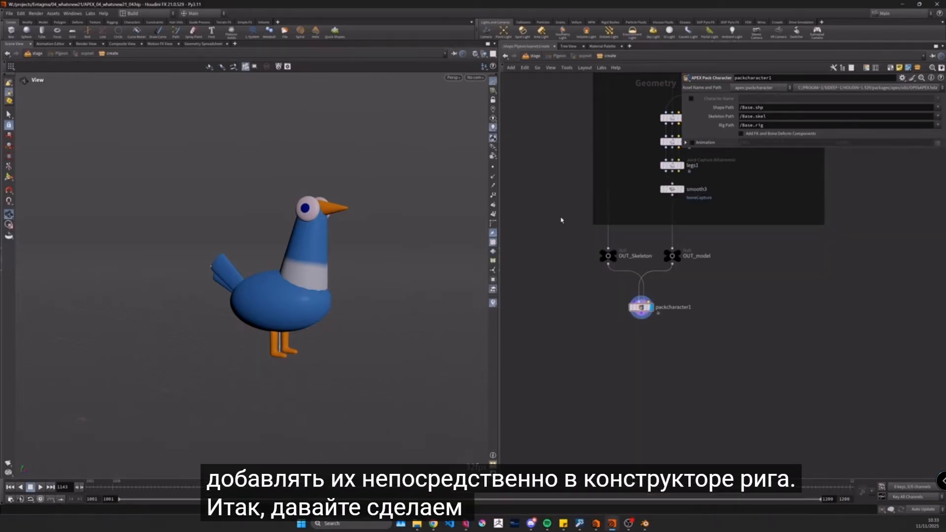
{"action": "scroll", "coordinate": [560, 220], "scroll_direction": "up", "scroll_amount": 1}
{"action": "key", "text": "Tab"}
{"action": "type", "text": "r"}
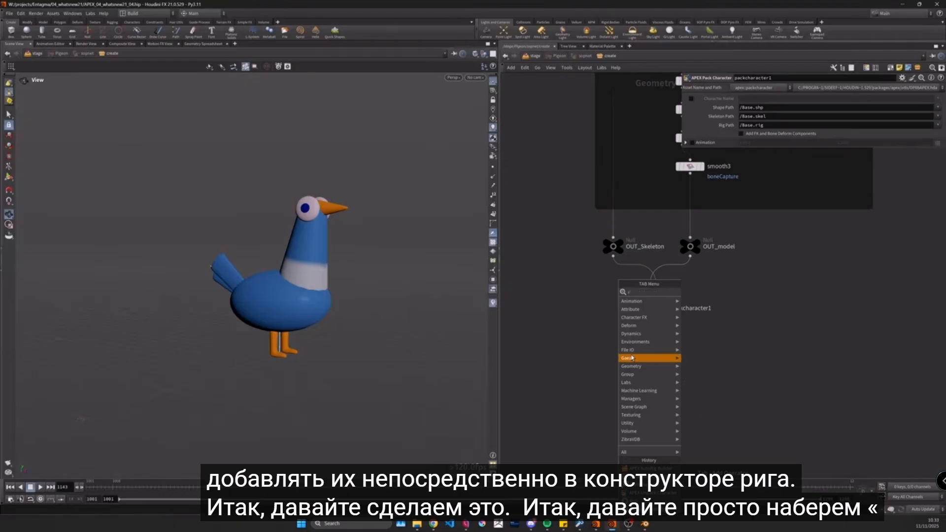
{"action": "type", "text": "ig buil"}
{"action": "key", "text": "Return"}
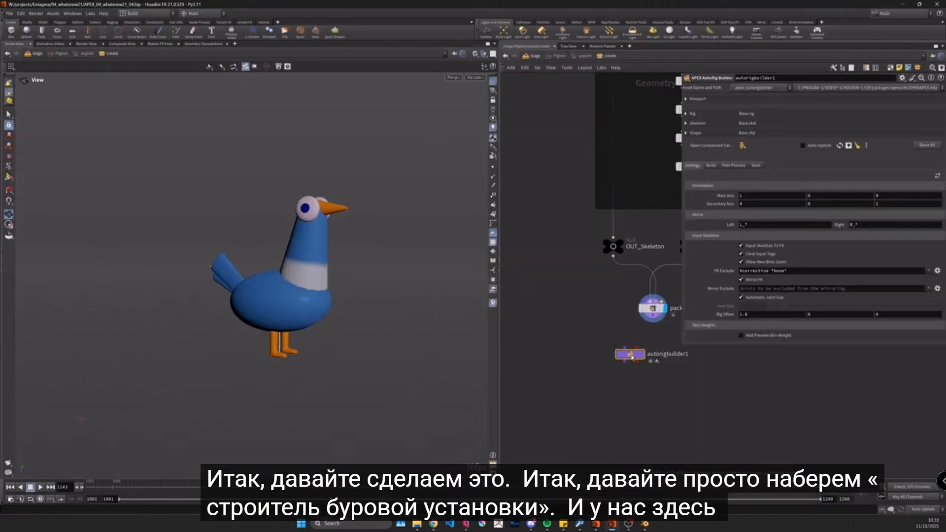
{"action": "middle_click_drag", "start_coordinate": [609, 309], "coordinate": [540, 257]}
{"action": "scroll", "coordinate": [591, 299], "scroll_direction": "up", "scroll_amount": 2}
{"action": "left_click_drag", "start_coordinate": [554, 303], "coordinate": [567, 302]}
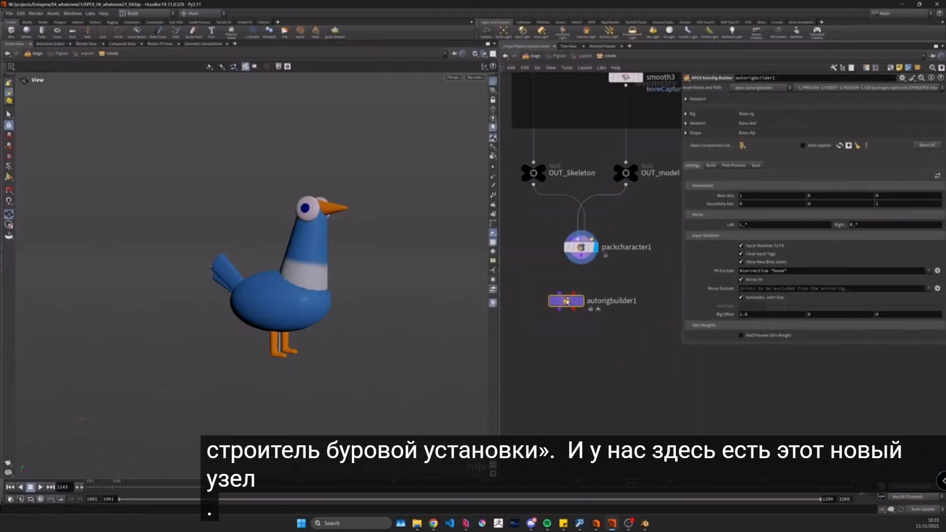
{"action": "left_click", "coordinate": [570, 298]}
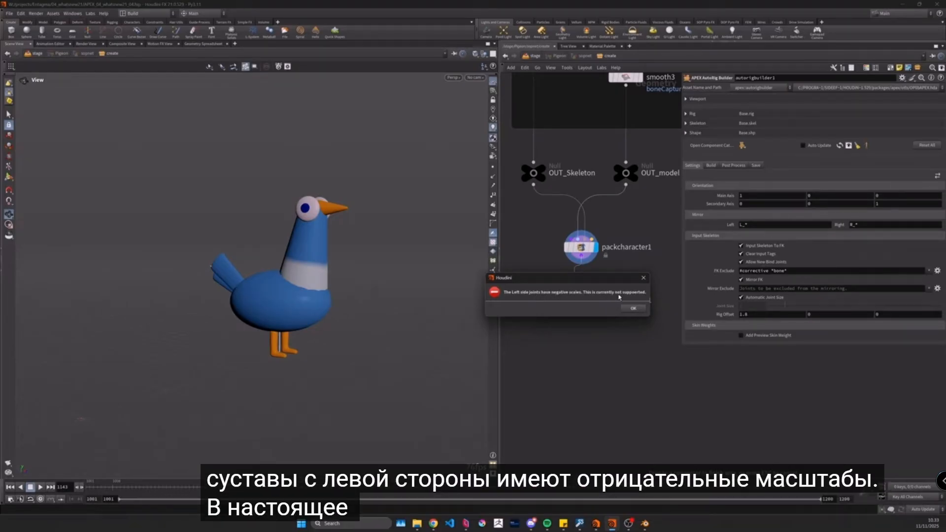
{"action": "left_click", "coordinate": [634, 309]}
Step: Set the Mirroring Style of skeletonmirror1 inside the skeleton subnetwork to By Rotation
{"action": "scroll", "coordinate": [580, 307], "scroll_direction": "down", "scroll_amount": 5}
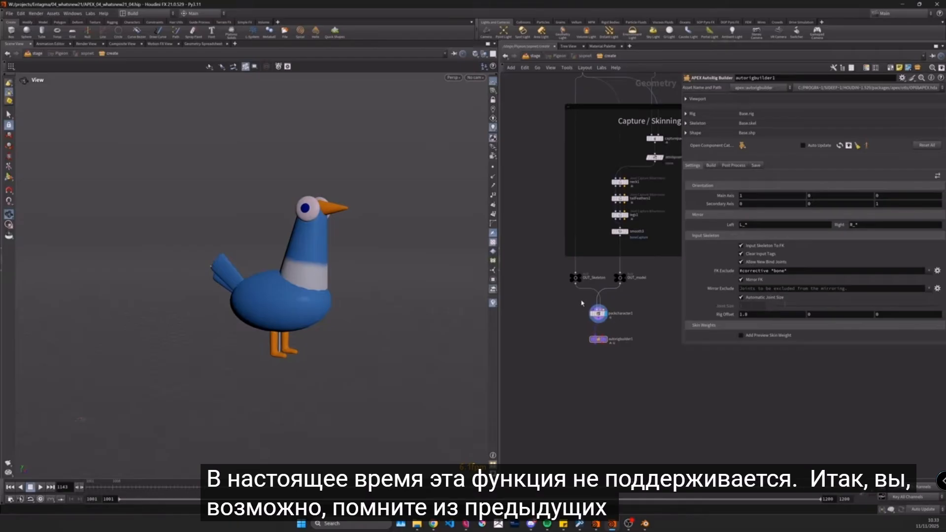
{"action": "middle_click_drag", "start_coordinate": [560, 192], "coordinate": [559, 336]}
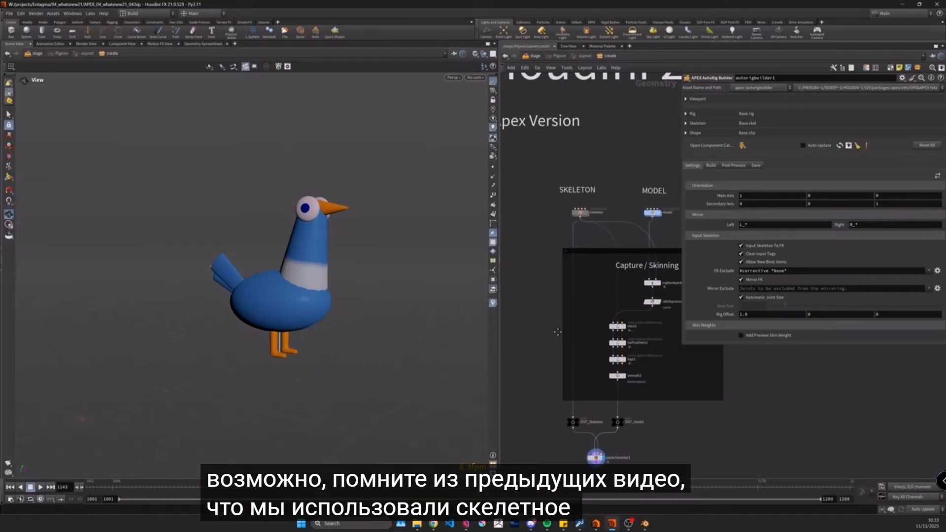
{"action": "scroll", "coordinate": [565, 212], "scroll_direction": "up", "scroll_amount": 5}
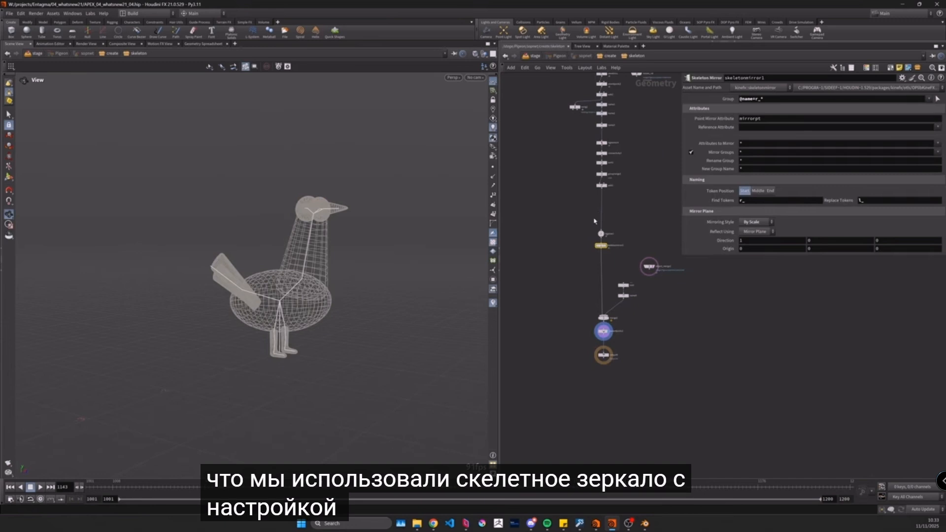
{"action": "scroll", "coordinate": [615, 251], "scroll_direction": "up", "scroll_amount": 5}
{"action": "left_click", "coordinate": [756, 223]}
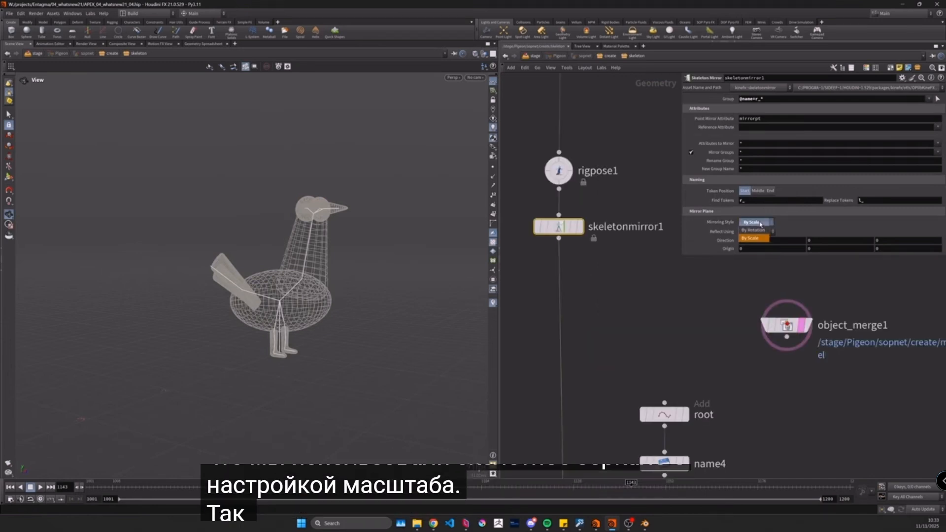
{"action": "left_click", "coordinate": [758, 232]}
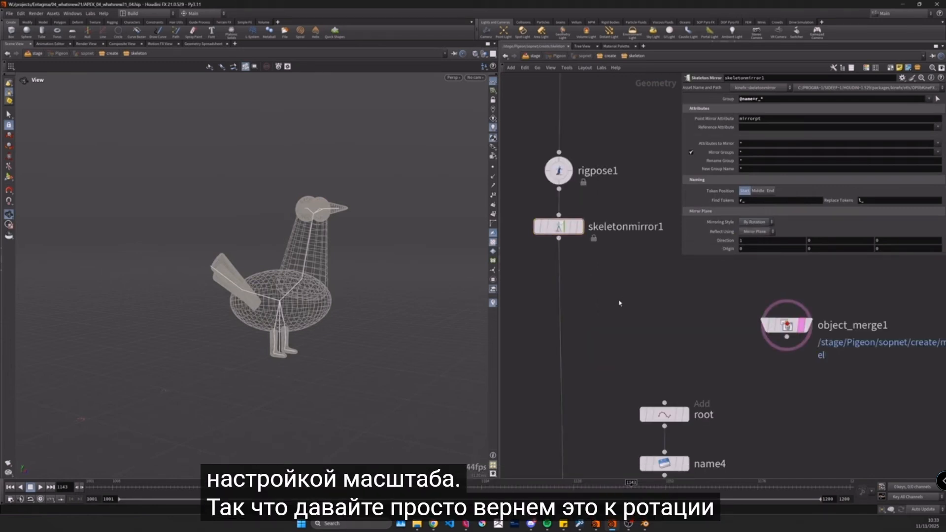
Step: Return to the create network, display autorigbuilder1 and check its node information
{"action": "key", "text": "u"}
{"action": "scroll", "coordinate": [604, 347], "scroll_direction": "down", "scroll_amount": 3}
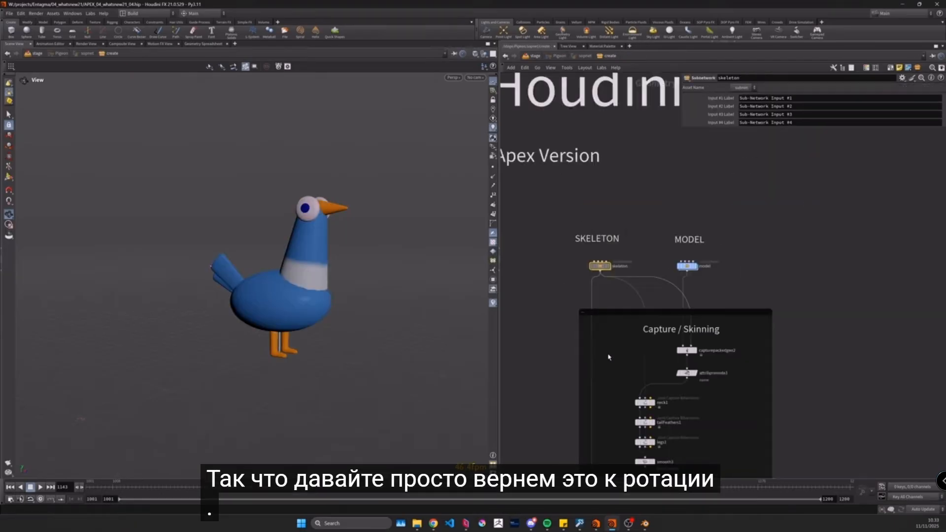
{"action": "middle_click_drag", "start_coordinate": [610, 356], "coordinate": [634, 204]}
{"action": "scroll", "coordinate": [586, 380], "scroll_direction": "down", "scroll_amount": 1}
{"action": "scroll", "coordinate": [616, 397], "scroll_direction": "up", "scroll_amount": 4}
{"action": "mouse_move", "coordinate": [617, 423]}
{"action": "middle_mouse_down"}
{"action": "mouse_move", "coordinate": [616, 397]}
{"action": "mouse_move", "coordinate": [551, 349]}
{"action": "middle_mouse_up"}
{"action": "left_click", "coordinate": [654, 393]}
{"action": "left_click", "coordinate": [668, 393]}
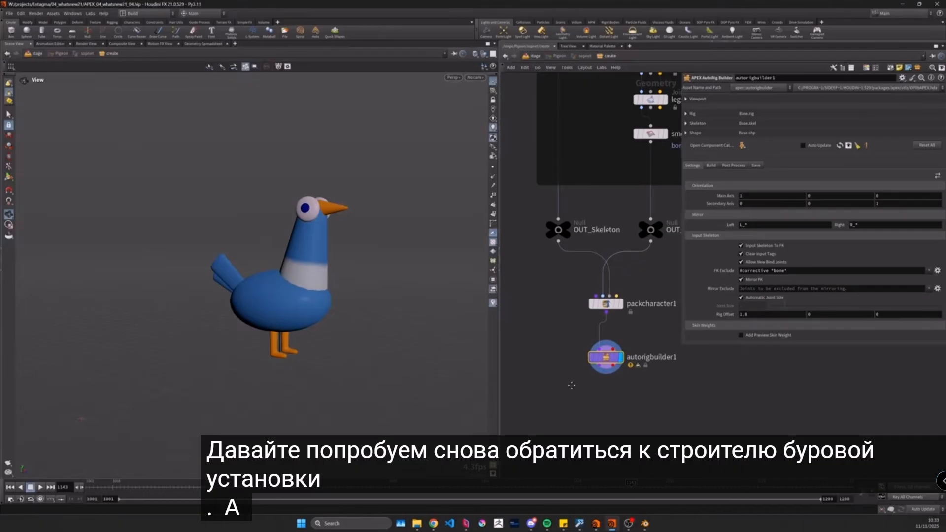
{"action": "middle_click_drag", "start_coordinate": [572, 387], "coordinate": [557, 358]}
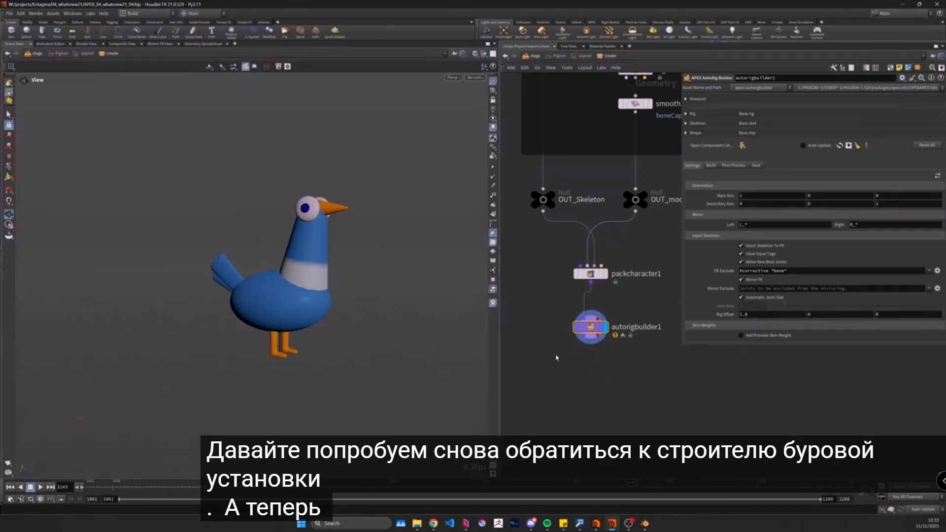
{"action": "middle_click", "coordinate": [590, 327]}
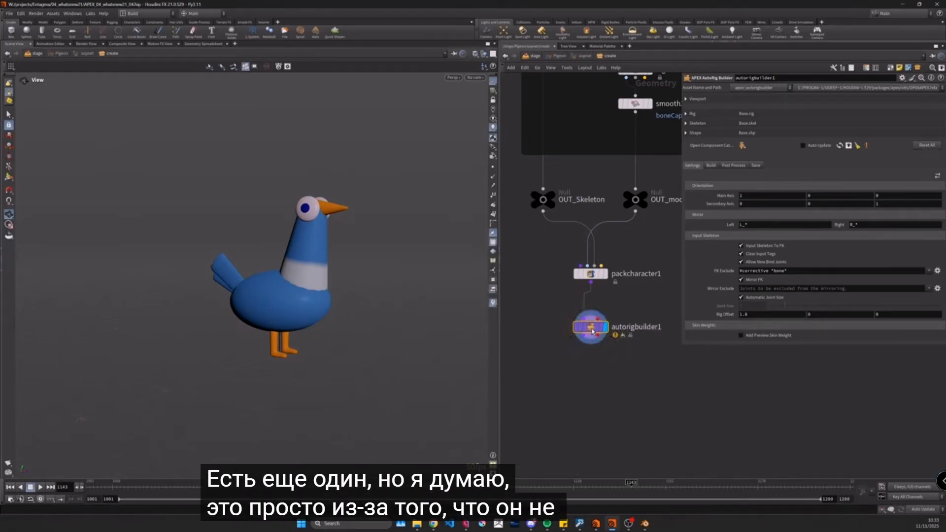
Step: Enter the Autorig Builder viewport state and accept the skeleton-based settings: left l_*, right r_*, main axis 0, 0, -1, secondary axis 1, 0, 0
{"action": "scroll", "coordinate": [567, 306], "scroll_direction": "down", "scroll_amount": 5}
{"action": "scroll", "coordinate": [564, 296], "scroll_direction": "up", "scroll_amount": 4}
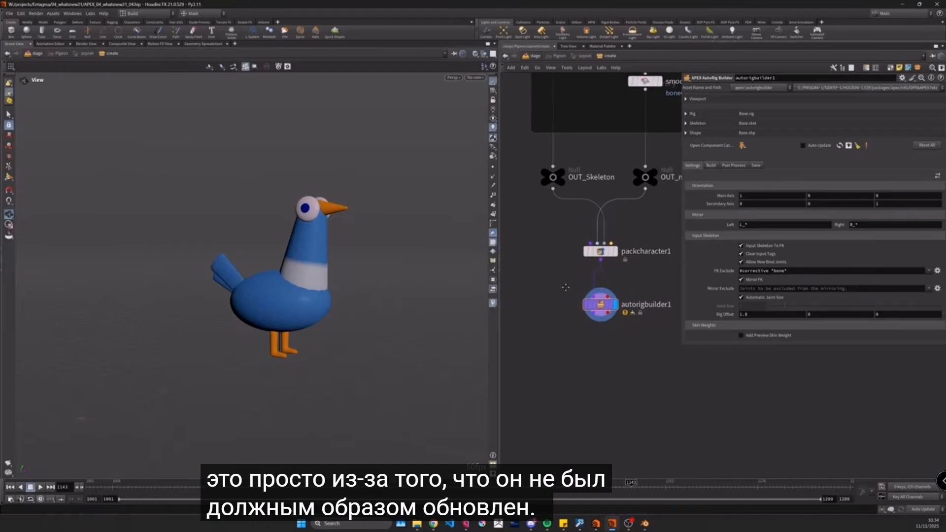
{"action": "left_click", "coordinate": [13, 181]}
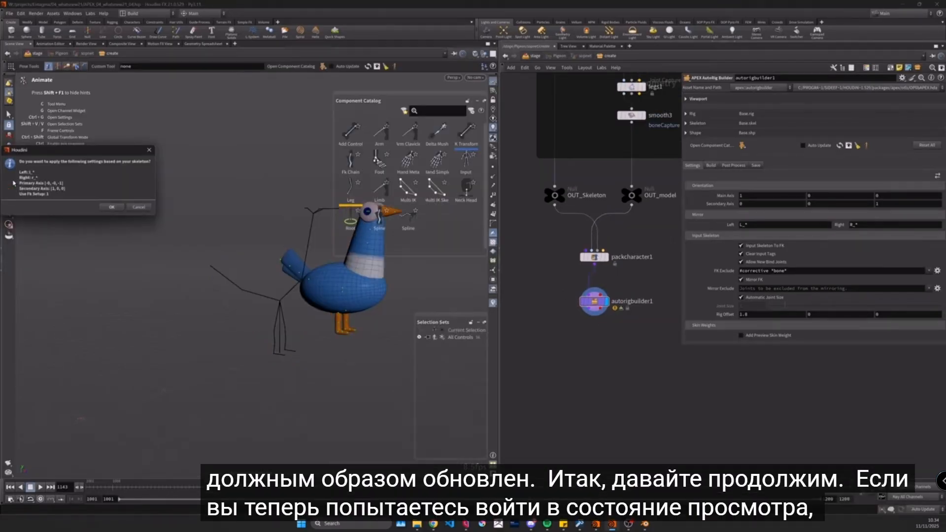
{"action": "left_click_drag", "start_coordinate": [47, 150], "coordinate": [160, 178]}
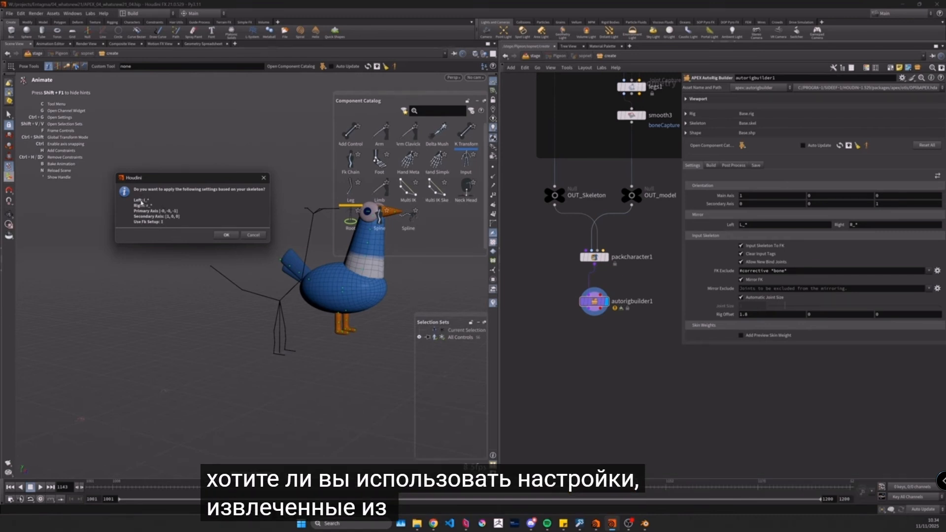
{"action": "left_click", "coordinate": [226, 235]}
Step: Try posing the head controls on the test pigeon in the viewport, and undo the pose
{"action": "key", "text": "Escape"}
{"action": "left_click_drag", "start_coordinate": [230, 279], "coordinate": [119, 315]}
{"action": "key", "text": "Return"}
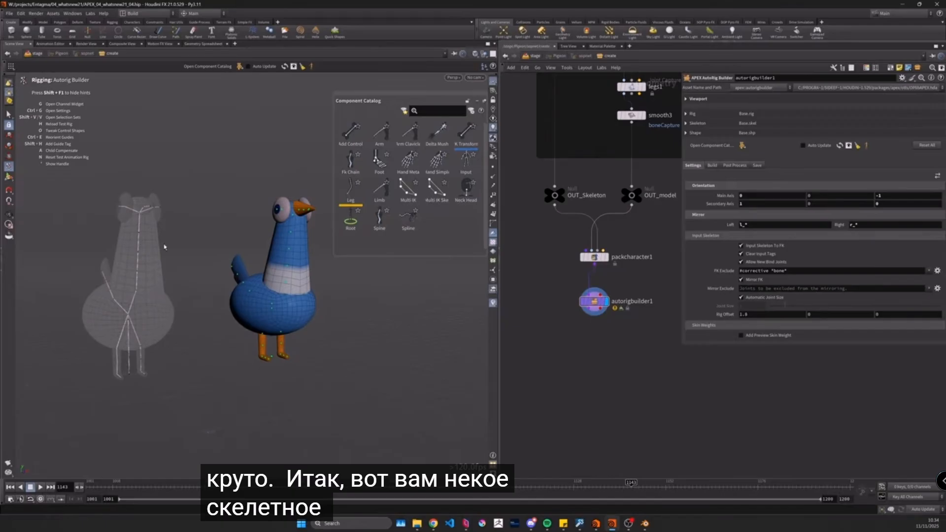
{"action": "left_click_drag", "start_coordinate": [153, 285], "coordinate": [165, 302], "text": "alt"}
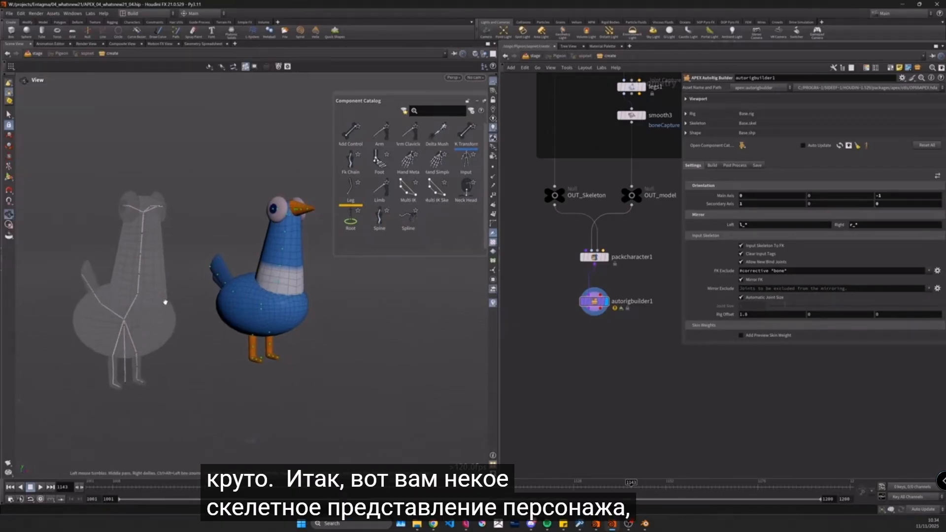
{"action": "left_click_drag", "start_coordinate": [222, 302], "coordinate": [191, 300], "text": "alt"}
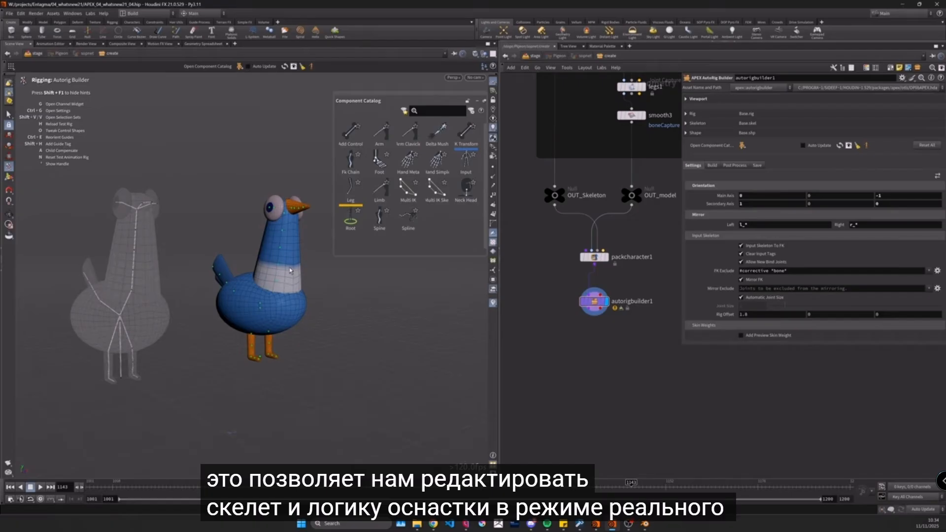
{"action": "left_click_drag", "start_coordinate": [250, 195], "coordinate": [307, 289]}
{"action": "middle_click_drag", "start_coordinate": [308, 291], "coordinate": [325, 323]}
{"action": "key", "text": "ctrl+z"}
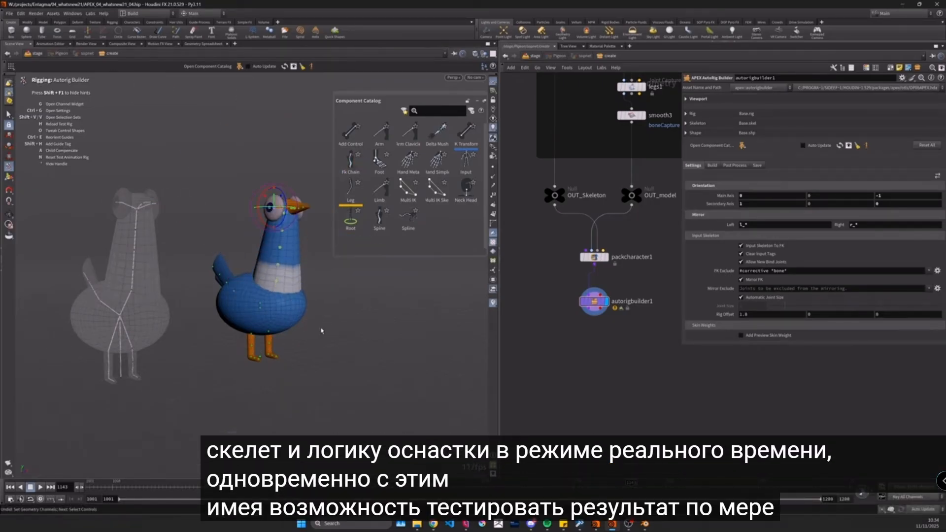
Step: Leave the Autorig Builder's interactive rigging state in the viewport
{"action": "mouse_move", "coordinate": [312, 319]}
{"action": "left_mouse_down", "text": "alt"}
{"action": "mouse_move", "coordinate": [281, 315]}
{"action": "mouse_move", "coordinate": [311, 318]}
{"action": "left_mouse_up", "text": "alt"}
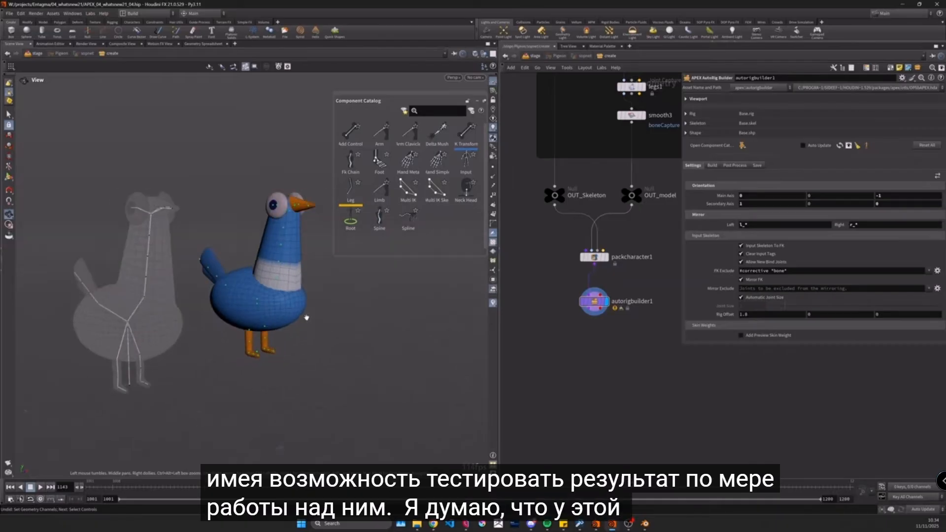
{"action": "key", "text": "Return"}
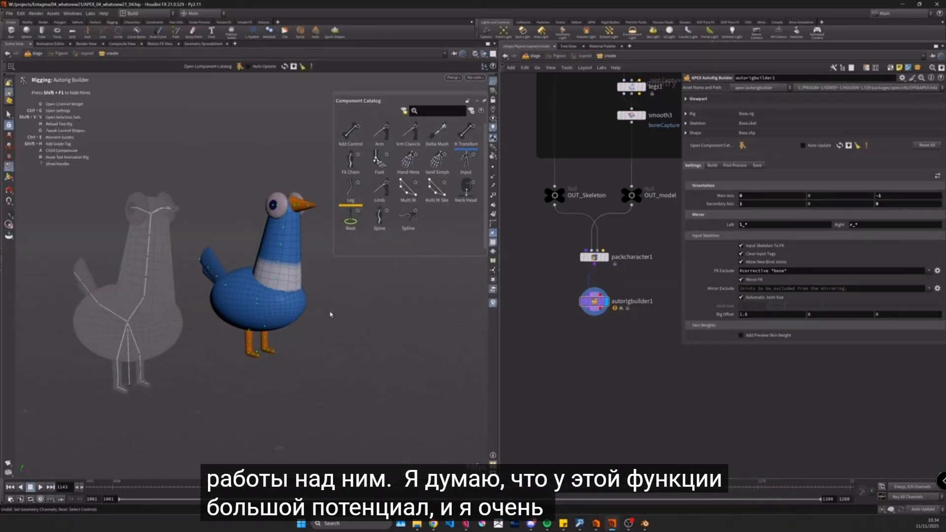
{"action": "key", "text": "Escape"}
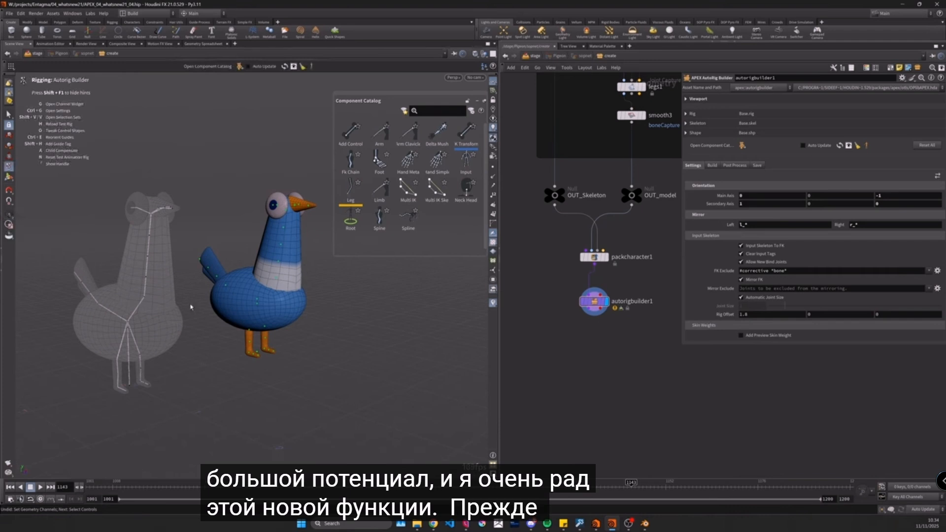
{"action": "left_click_drag", "start_coordinate": [329, 315], "coordinate": [214, 284]}
{"action": "key", "text": "Return"}
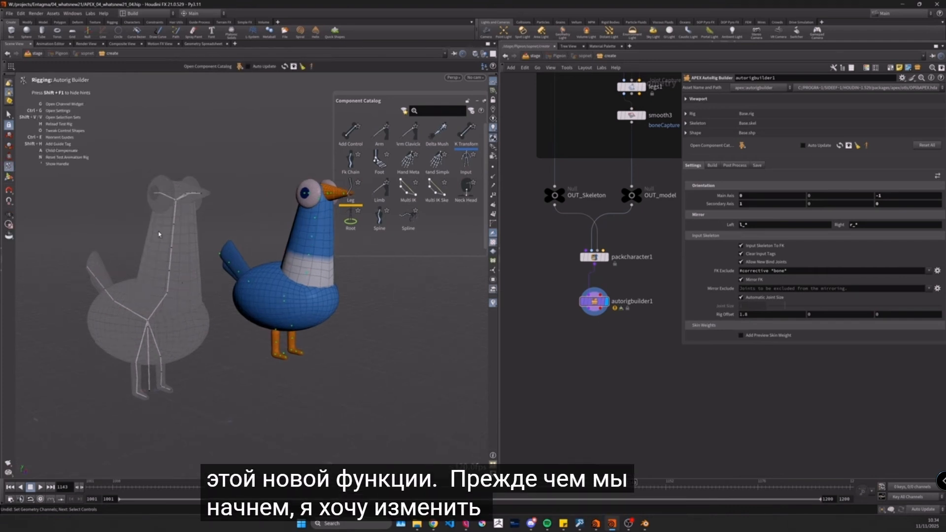
{"action": "key", "text": "Escape"}
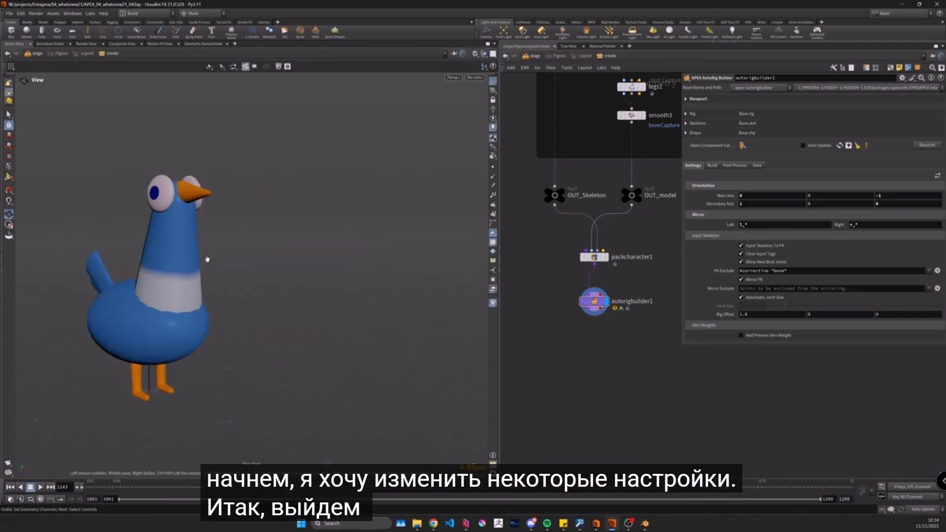
Step: Enable Auto Update on autorigbuilder1, turn off Automatic Joint Size and set Joint Size to 2.34
{"action": "left_click_drag", "start_coordinate": [190, 268], "coordinate": [222, 270]}
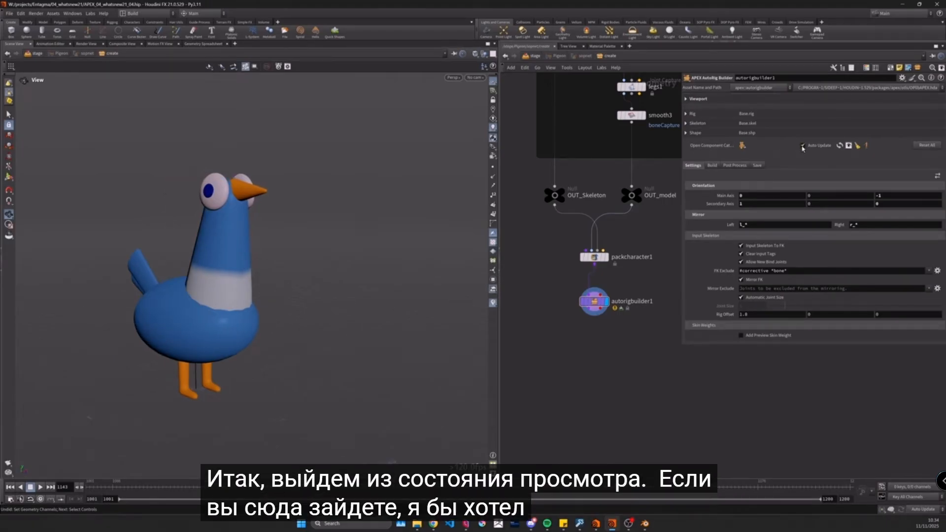
{"action": "left_click", "coordinate": [803, 146]}
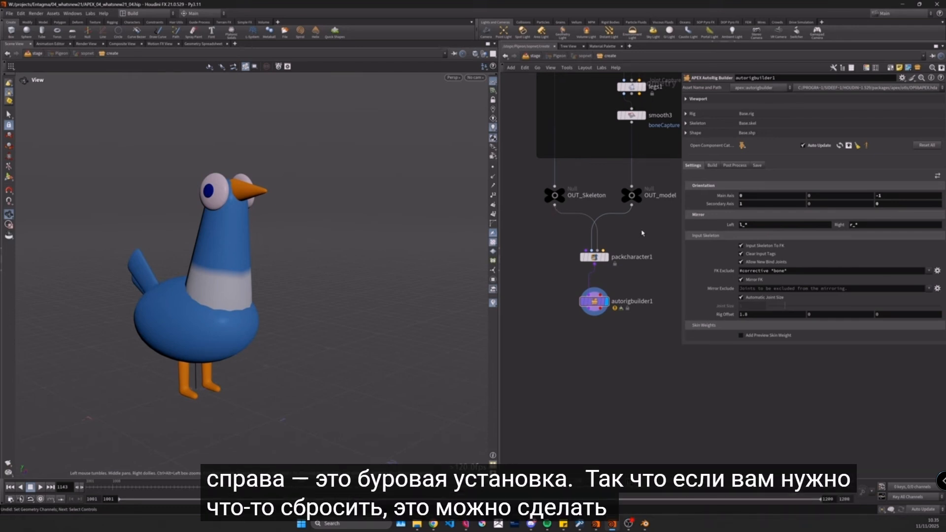
{"action": "left_click", "coordinate": [741, 297]}
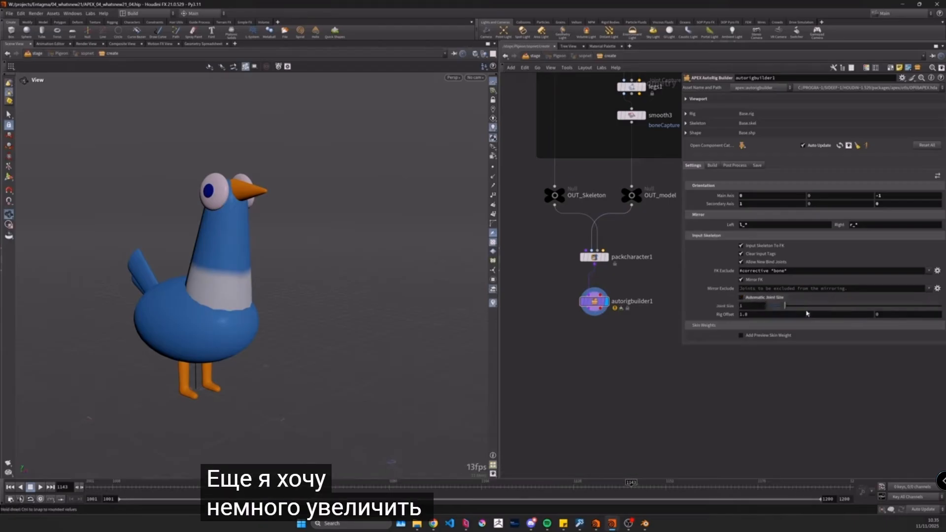
{"action": "left_click_drag", "start_coordinate": [808, 307], "coordinate": [810, 308]}
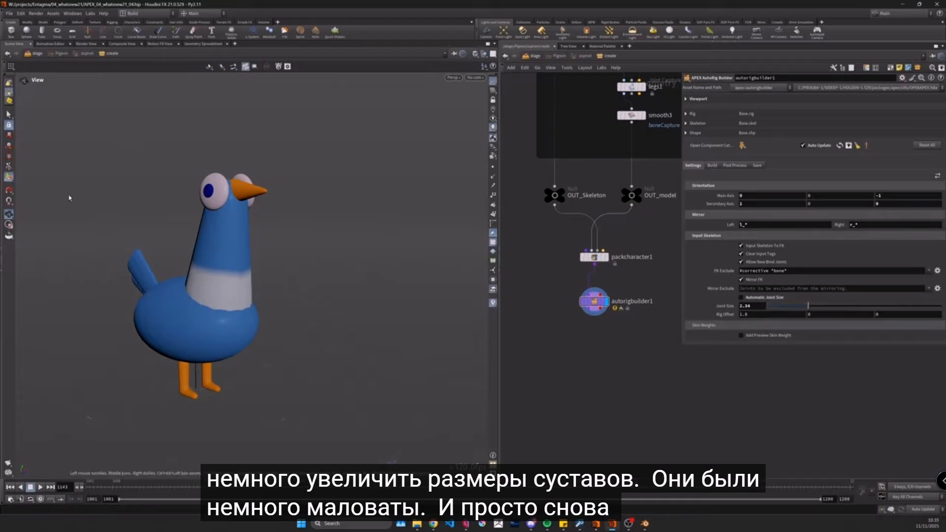
Step: Re-enter the Autorig Builder state with the skeleton-based settings, and set Joint Size to 4.4 and the first Rig Offset value to 1.12
{"action": "key", "text": "Return"}
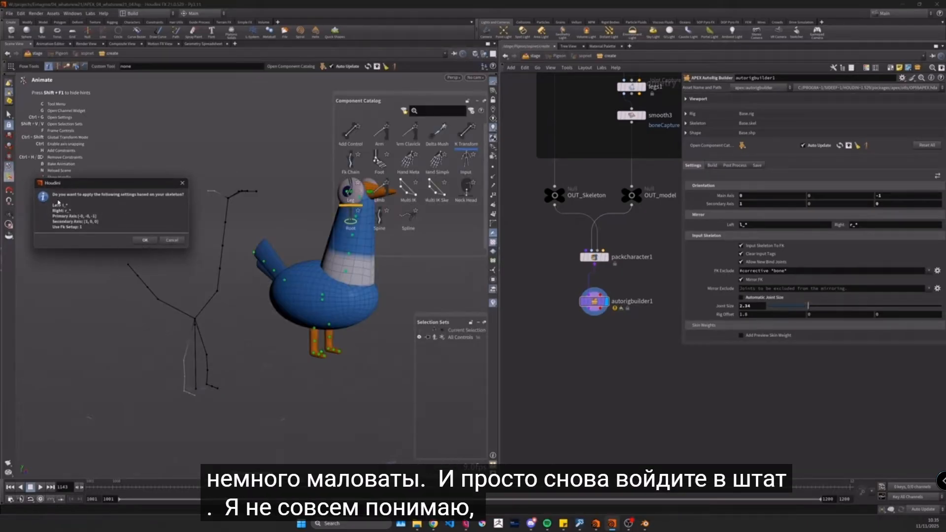
{"action": "left_click", "coordinate": [147, 241]}
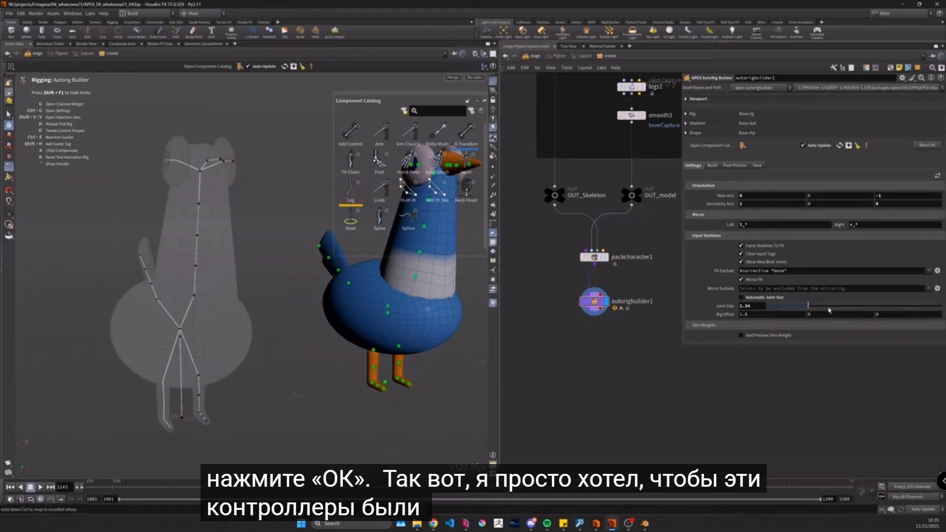
{"action": "left_click_drag", "start_coordinate": [831, 306], "coordinate": [854, 308]}
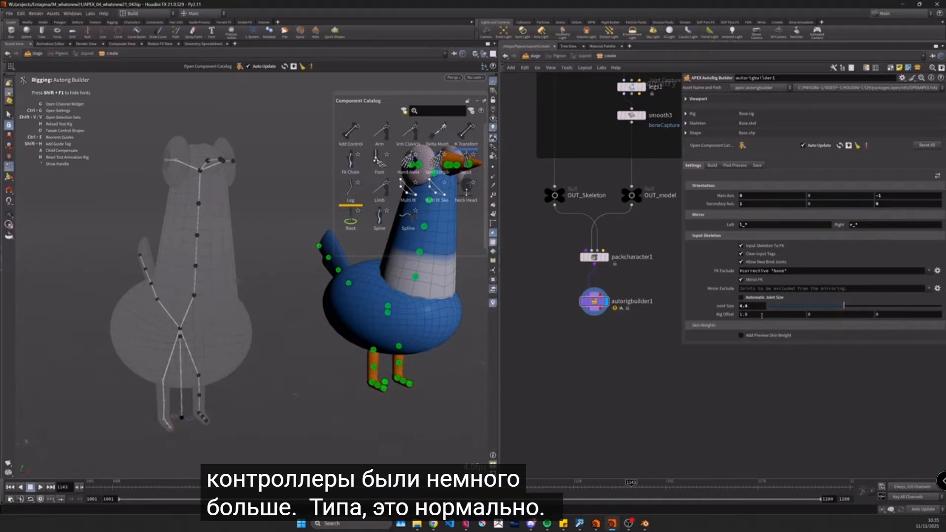
{"action": "middle_click_drag", "start_coordinate": [760, 327], "coordinate": [541, 320]}
Step: Reposition the left eye joint of the guide skeleton, checking the mirrored right eye and the test rig
{"action": "scroll", "coordinate": [84, 319], "scroll_direction": "down", "scroll_amount": 3}
{"action": "left_click_drag", "start_coordinate": [84, 319], "coordinate": [172, 333], "text": "alt"}
{"action": "middle_click_drag", "start_coordinate": [161, 298], "coordinate": [166, 306], "text": "alt"}
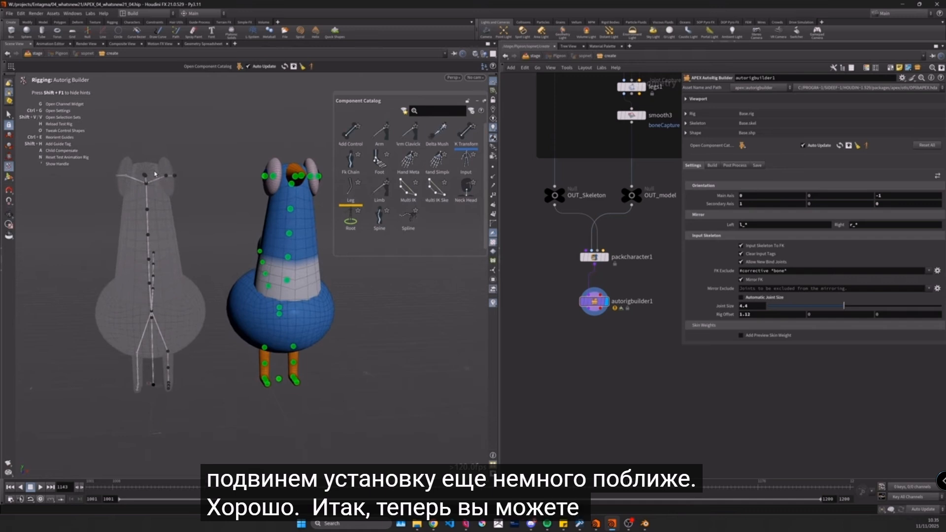
{"action": "left_click_drag", "start_coordinate": [183, 190], "coordinate": [184, 190]}
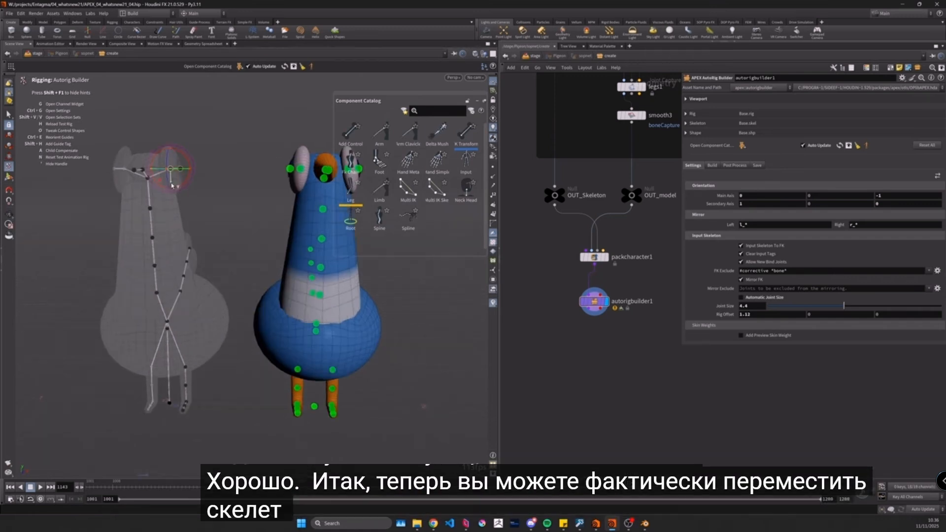
{"action": "left_click_drag", "start_coordinate": [172, 186], "coordinate": [141, 250]}
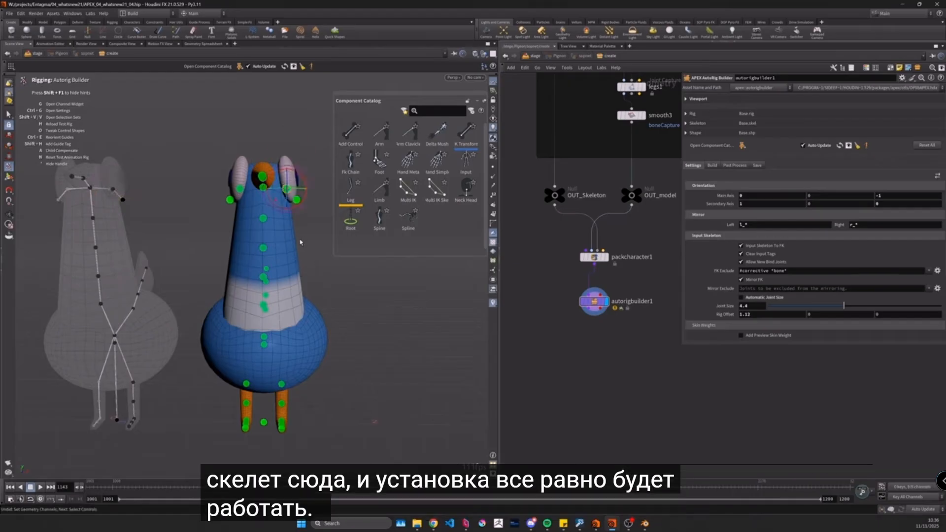
{"action": "left_click_drag", "start_coordinate": [290, 158], "coordinate": [156, 232], "text": "alt"}
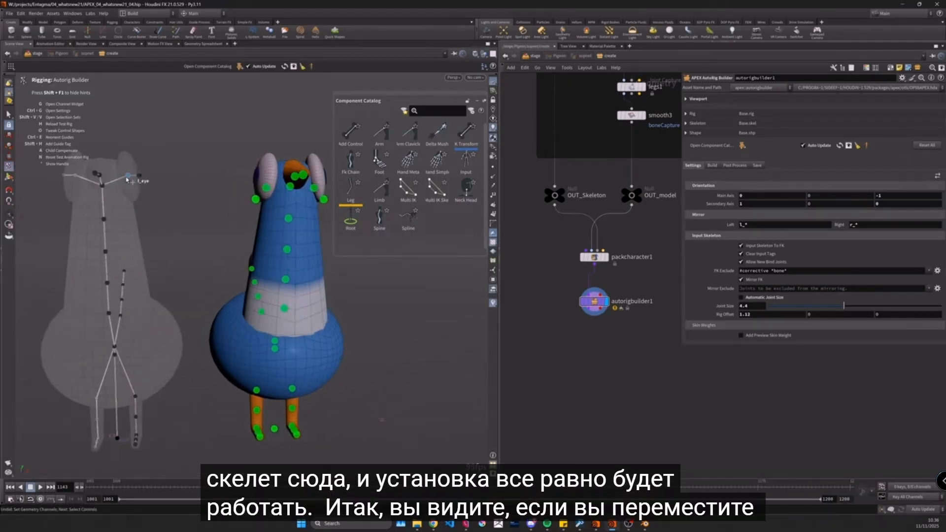
{"action": "left_click_drag", "start_coordinate": [121, 187], "coordinate": [120, 196]}
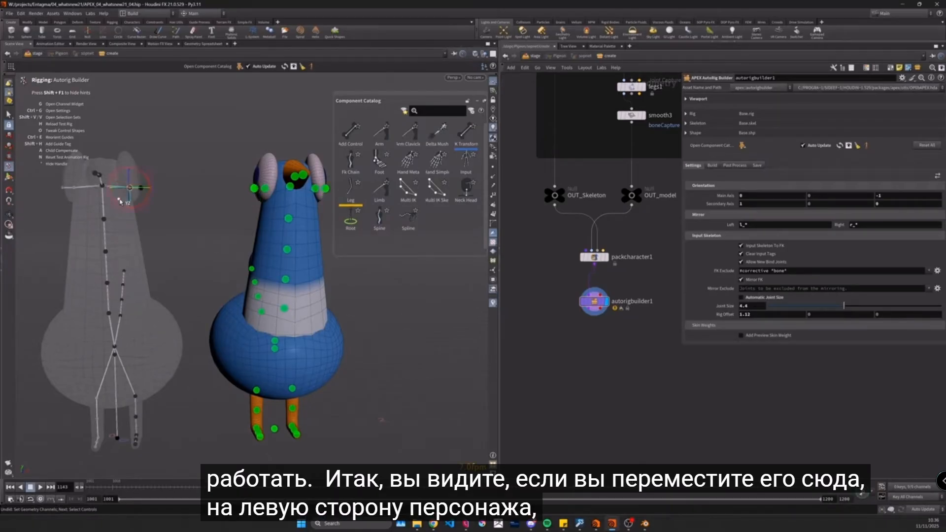
{"action": "key", "text": "Escape"}
{"action": "left_click_drag", "start_coordinate": [119, 203], "coordinate": [177, 244]}
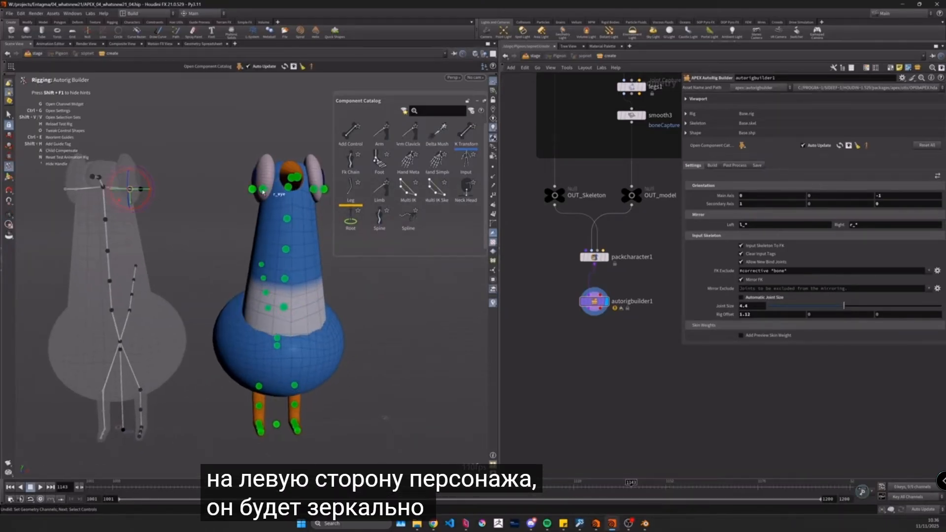
{"action": "left_click_drag", "start_coordinate": [130, 189], "coordinate": [128, 176]}
{"action": "left_click_drag", "start_coordinate": [79, 239], "coordinate": [109, 187], "text": "alt"}
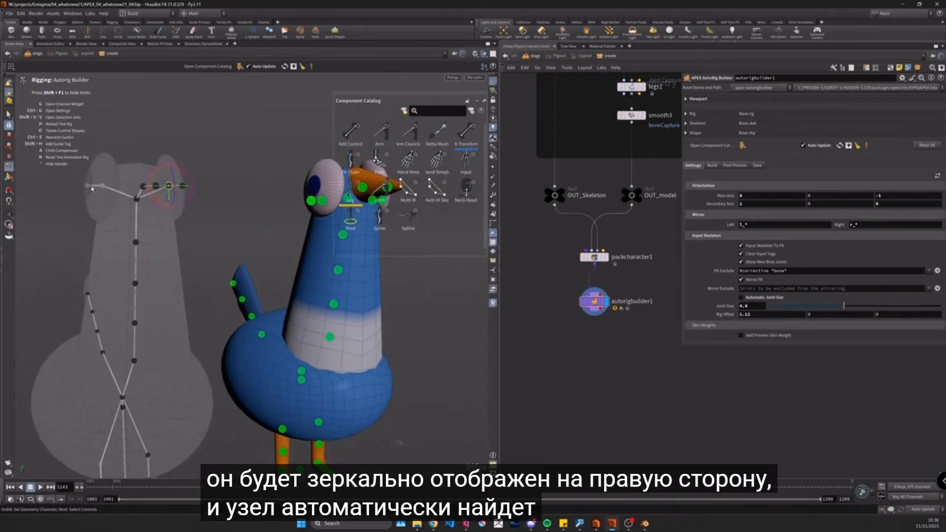
Step: Add a Root component to the guide skeleton's base joint between the feet and name it Main
{"action": "left_click_drag", "start_coordinate": [111, 244], "coordinate": [217, 275], "text": "alt"}
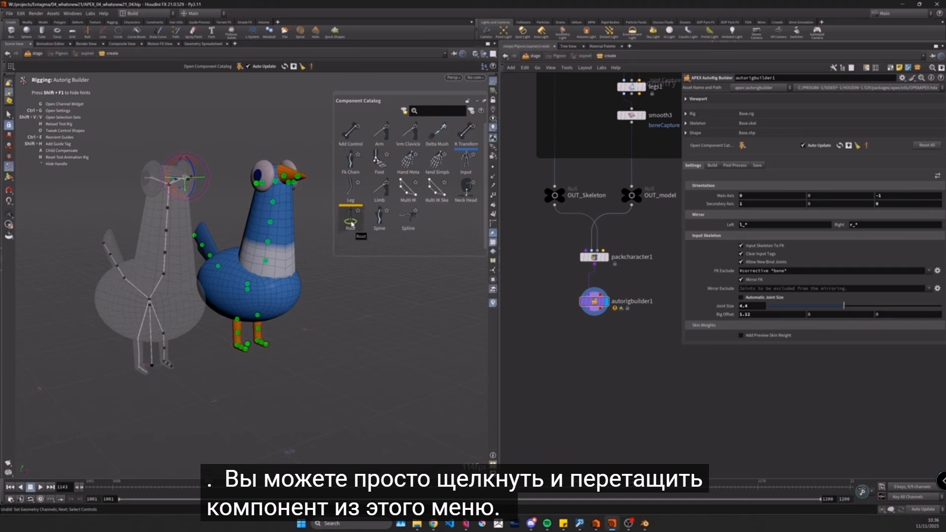
{"action": "left_click_drag", "start_coordinate": [349, 223], "coordinate": [141, 311]}
{"action": "left_click_drag", "start_coordinate": [157, 364], "coordinate": [156, 367]}
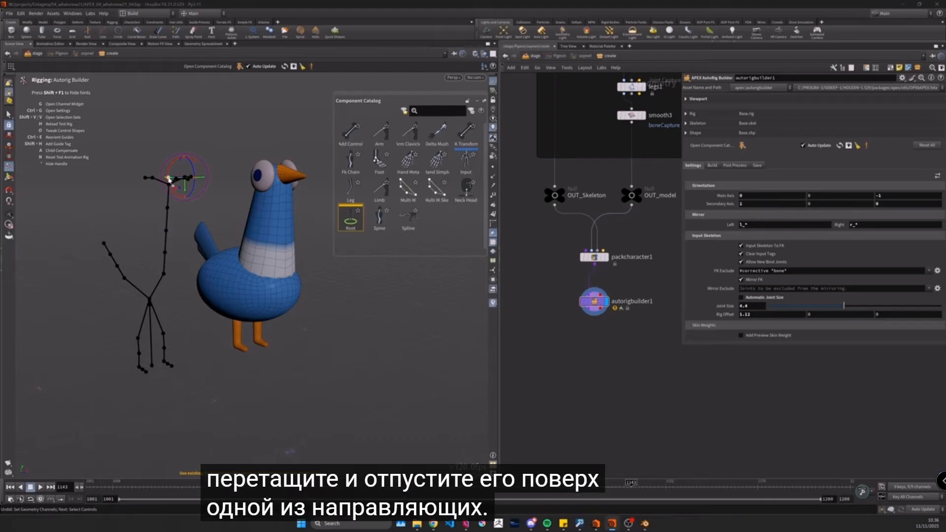
{"action": "left_click", "coordinate": [151, 367]}
{"action": "type", "text": "Main"}
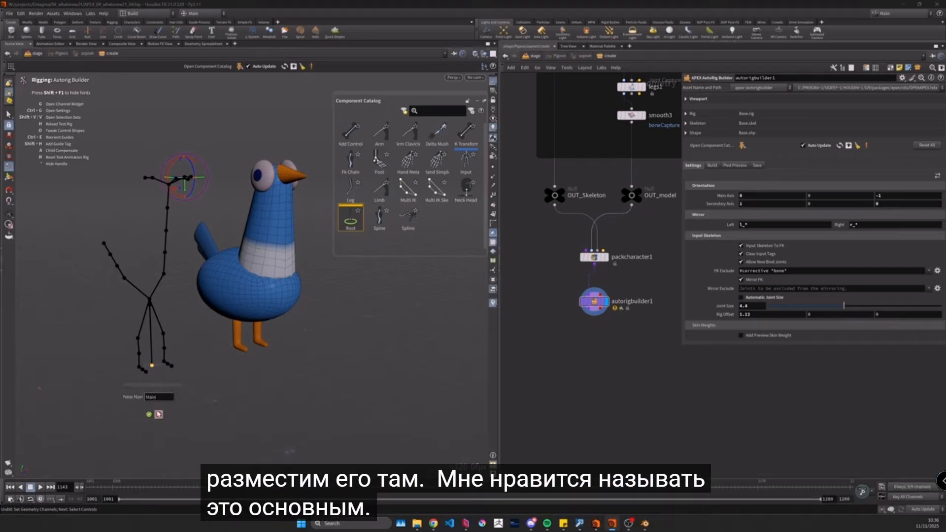
{"action": "left_click", "coordinate": [149, 414]}
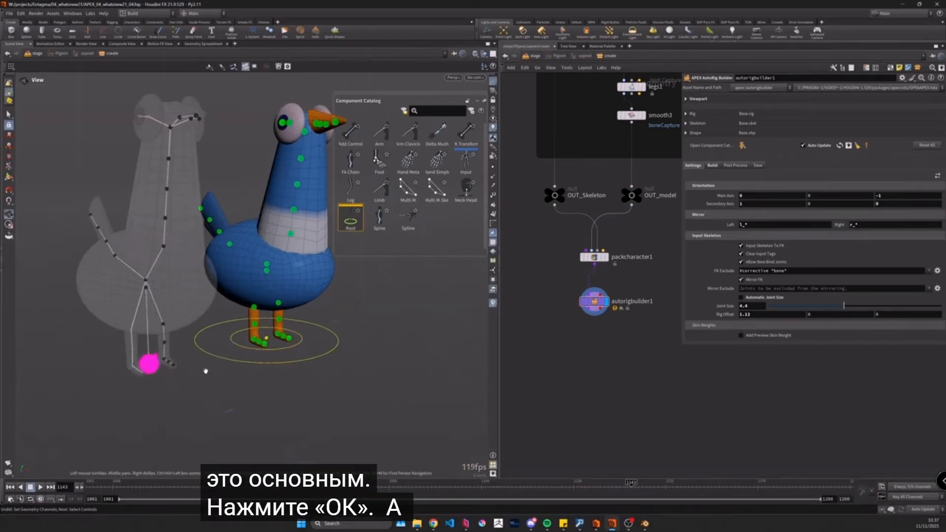
Step: Try moving the root ring controls under the test pigeon, and undo the moves
{"action": "left_click_drag", "start_coordinate": [165, 377], "coordinate": [187, 367], "text": "alt"}
{"action": "scroll", "coordinate": [187, 367], "scroll_direction": "up", "scroll_amount": 2}
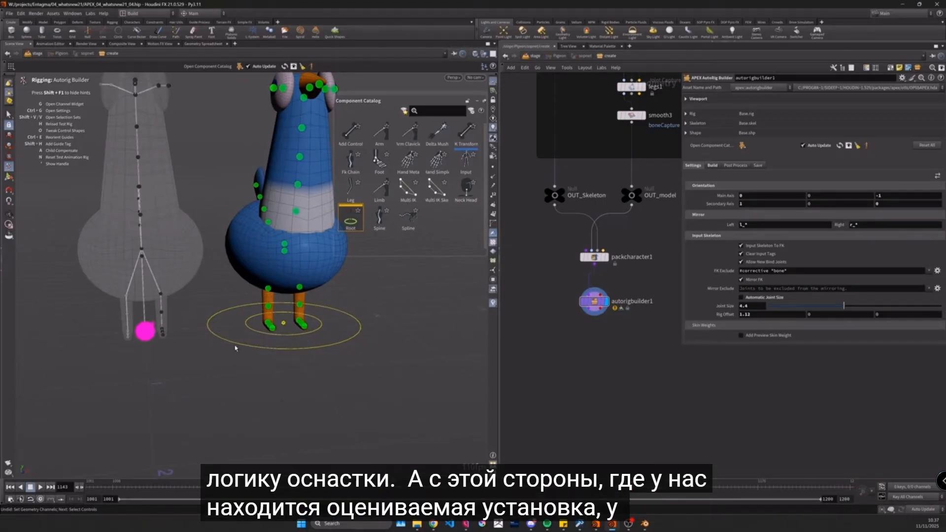
{"action": "right_click_drag", "start_coordinate": [232, 342], "coordinate": [242, 355], "text": "alt"}
{"action": "left_click_drag", "start_coordinate": [252, 346], "coordinate": [213, 372]}
{"action": "mouse_move", "coordinate": [207, 376]}
{"action": "middle_mouse_down"}
{"action": "mouse_move", "coordinate": [219, 353]}
{"action": "mouse_move", "coordinate": [205, 359]}
{"action": "middle_mouse_up"}
{"action": "key", "text": "ctrl+z"}
{"action": "left_click", "coordinate": [328, 329]}
{"action": "middle_click_drag", "start_coordinate": [343, 381], "coordinate": [338, 309]}
{"action": "key", "text": "ctrl+z"}
{"action": "left_click_drag", "start_coordinate": [256, 352], "coordinate": [365, 322], "text": "alt"}
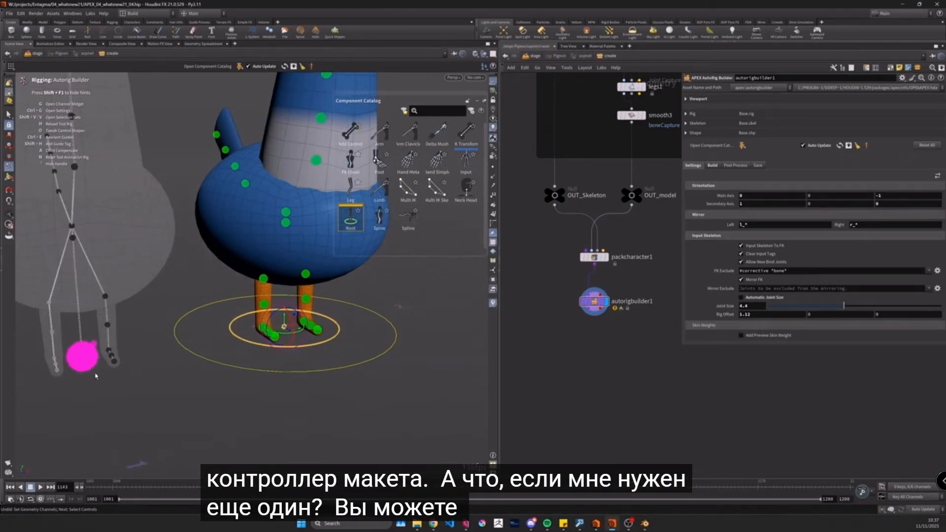
Step: Show the Main component's guide settings and raise its number of controls to three
{"action": "scroll", "coordinate": [96, 376], "scroll_direction": "up", "scroll_amount": 4}
{"action": "left_click_drag", "start_coordinate": [95, 376], "coordinate": [116, 345], "text": "alt"}
{"action": "left_click", "coordinate": [135, 290]}
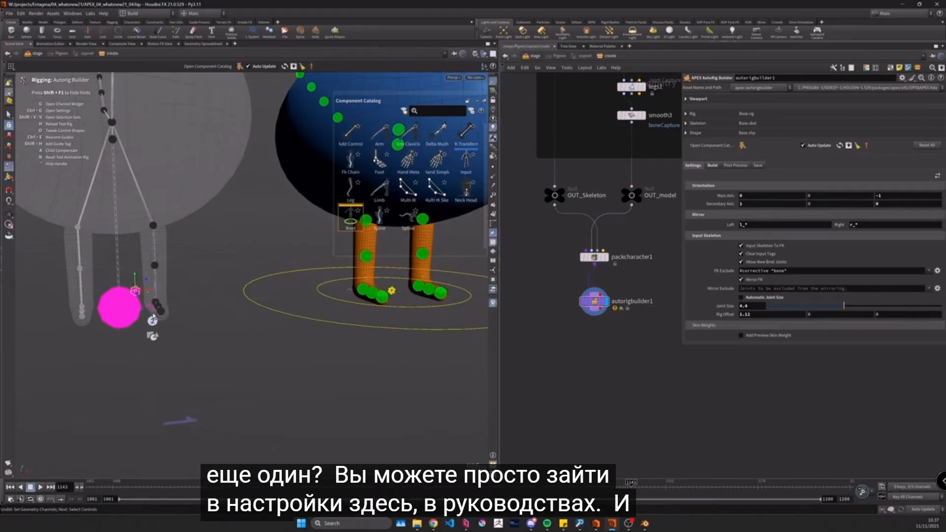
{"action": "right_click_drag", "start_coordinate": [157, 326], "coordinate": [250, 337], "text": "alt"}
{"action": "left_click_drag", "start_coordinate": [250, 336], "coordinate": [327, 301], "text": "alt"}
{"action": "middle_click_drag", "start_coordinate": [327, 301], "coordinate": [289, 302], "text": "alt"}
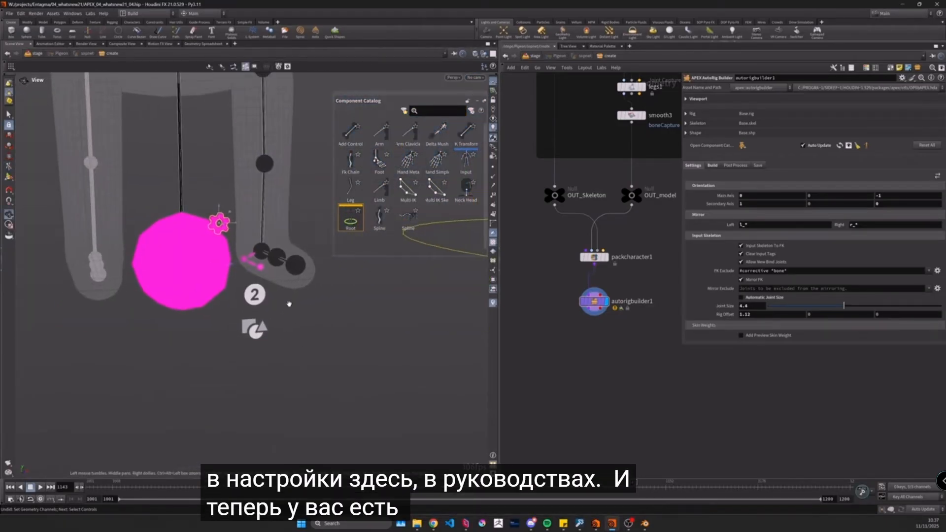
{"action": "scroll", "coordinate": [267, 267], "scroll_direction": "up", "scroll_amount": 1}
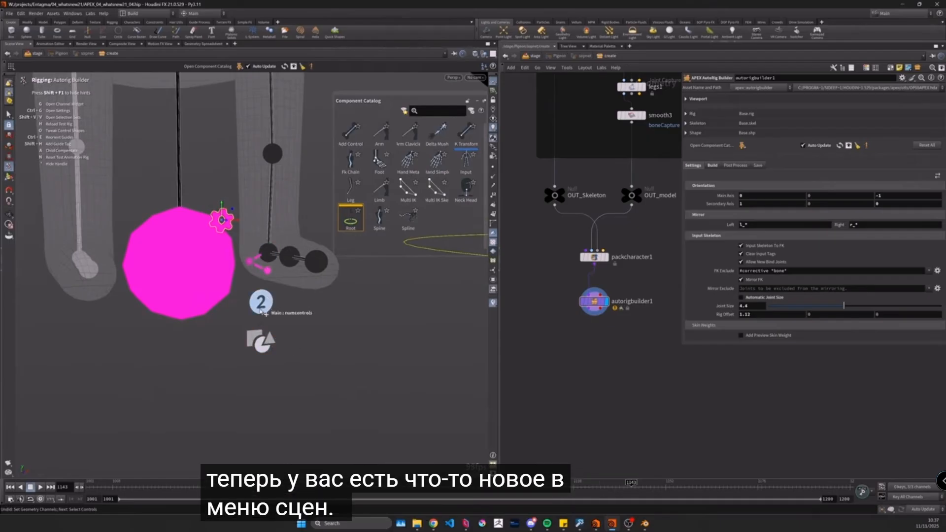
{"action": "scroll", "coordinate": [262, 303], "scroll_direction": "down", "scroll_amount": 3}
{"action": "middle_click_drag", "start_coordinate": [263, 304], "coordinate": [194, 300], "text": "alt"}
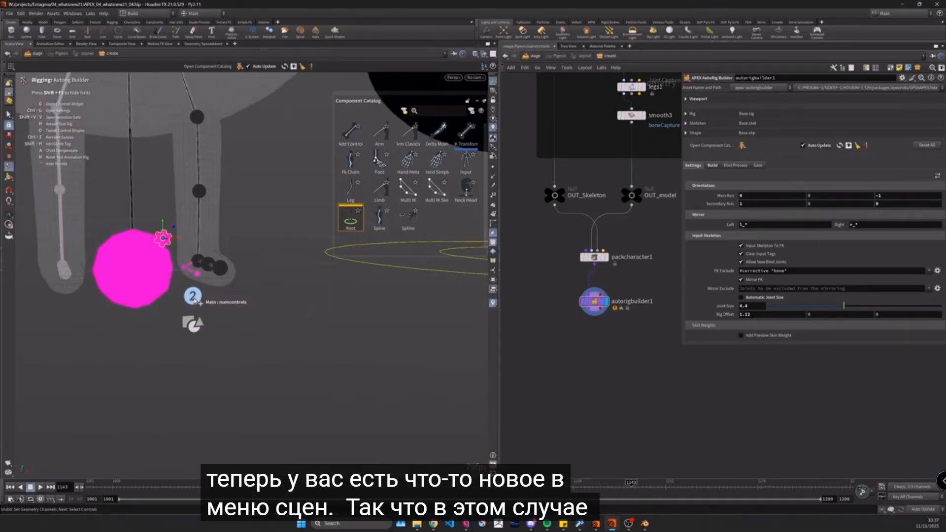
{"action": "left_click_drag", "start_coordinate": [224, 305], "coordinate": [229, 315]}
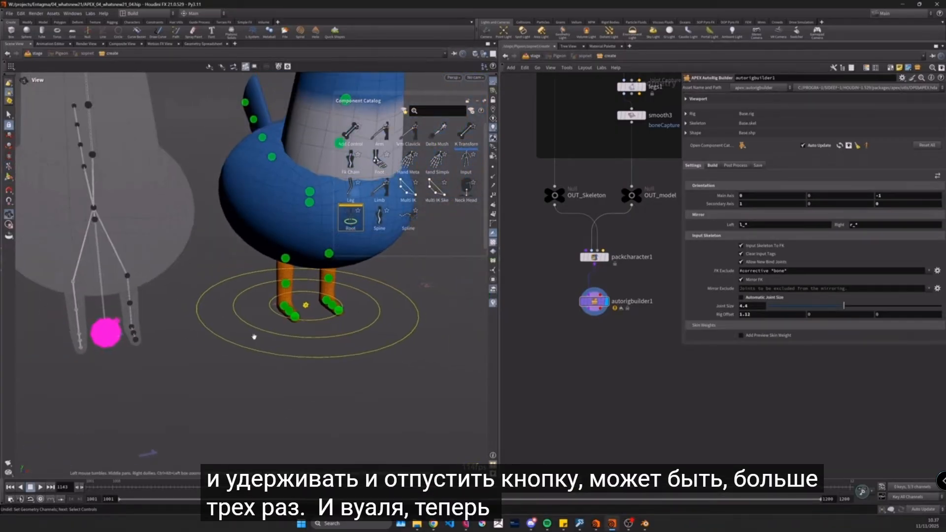
Step: Try moving the test pigeon with the enlarged set of root rings, and undo the changes
{"action": "middle_click_drag", "start_coordinate": [254, 337], "coordinate": [229, 347], "text": "alt"}
{"action": "middle_click_drag", "start_coordinate": [393, 386], "coordinate": [366, 435]}
{"action": "left_click", "coordinate": [382, 320]}
{"action": "key", "text": "ctrl+z"}
{"action": "key", "text": "ctrl+z"}
Step: Add a Leg component to the guide skeleton's left leg joints and accept the name l_leg
{"action": "scroll", "coordinate": [319, 382], "scroll_direction": "down", "scroll_amount": 4}
{"action": "left_click_drag", "start_coordinate": [319, 382], "coordinate": [323, 352], "text": "alt"}
{"action": "middle_click_drag", "start_coordinate": [323, 352], "coordinate": [241, 352], "text": "alt"}
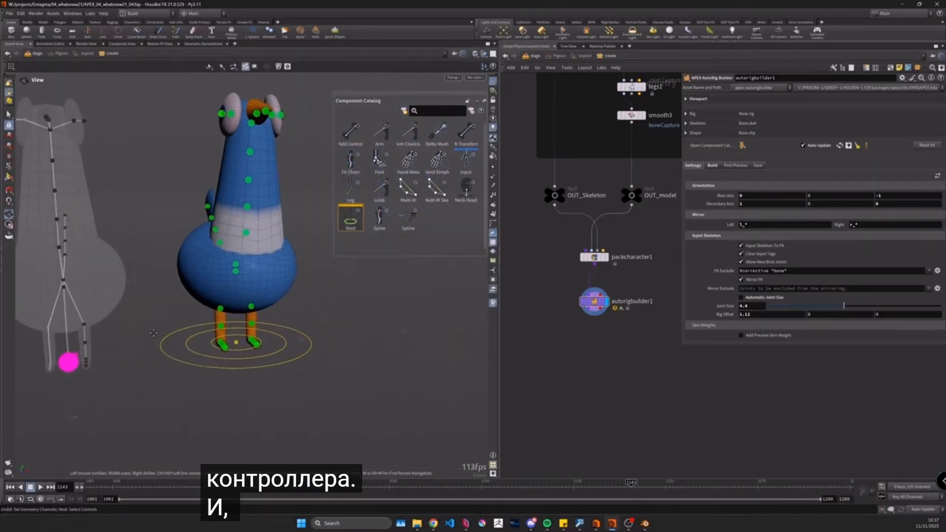
{"action": "scroll", "coordinate": [264, 332], "scroll_direction": "up", "scroll_amount": 5}
{"action": "left_click_drag", "start_coordinate": [264, 332], "coordinate": [253, 354], "text": "alt"}
{"action": "middle_click_drag", "start_coordinate": [253, 355], "coordinate": [197, 326], "text": "alt"}
{"action": "scroll", "coordinate": [193, 310], "scroll_direction": "down", "scroll_amount": 5}
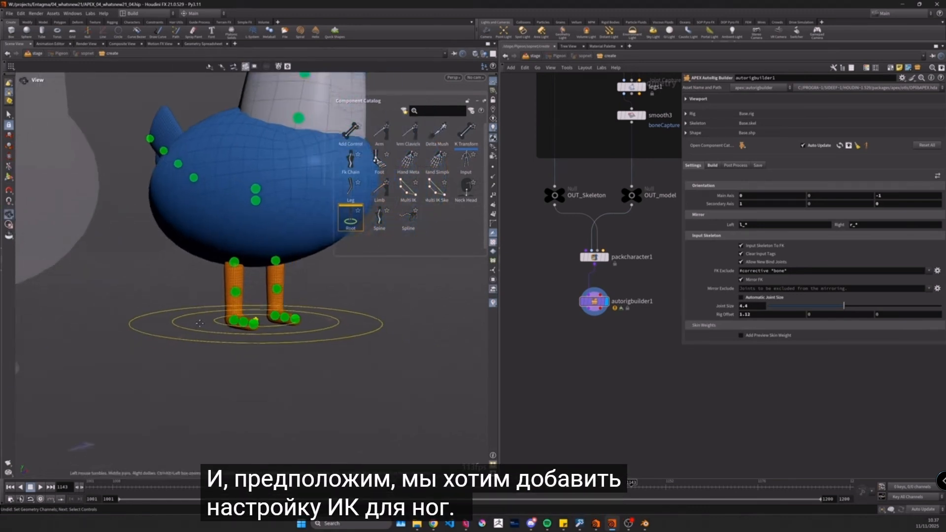
{"action": "left_click_drag", "start_coordinate": [192, 310], "coordinate": [150, 319], "text": "alt"}
{"action": "left_click", "coordinate": [353, 186]}
{"action": "left_click_drag", "start_coordinate": [352, 186], "coordinate": [126, 283]}
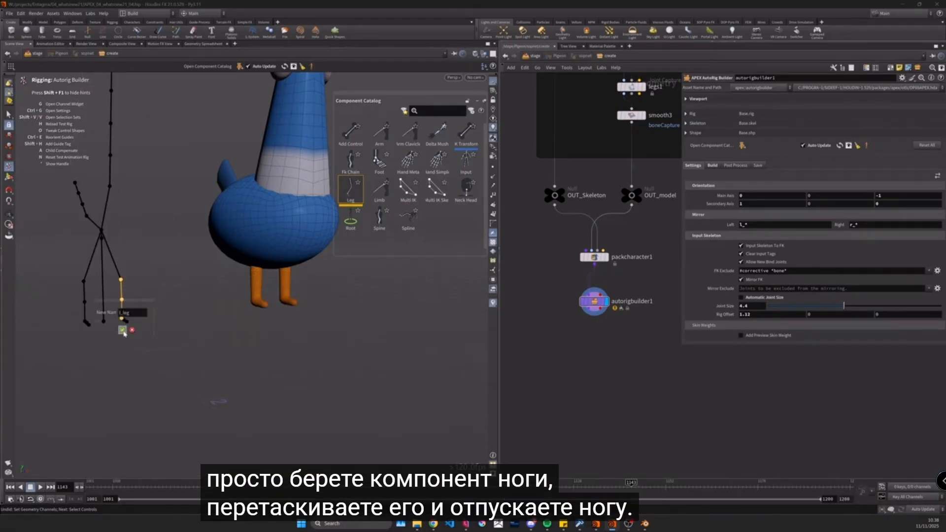
{"action": "left_click", "coordinate": [123, 330]}
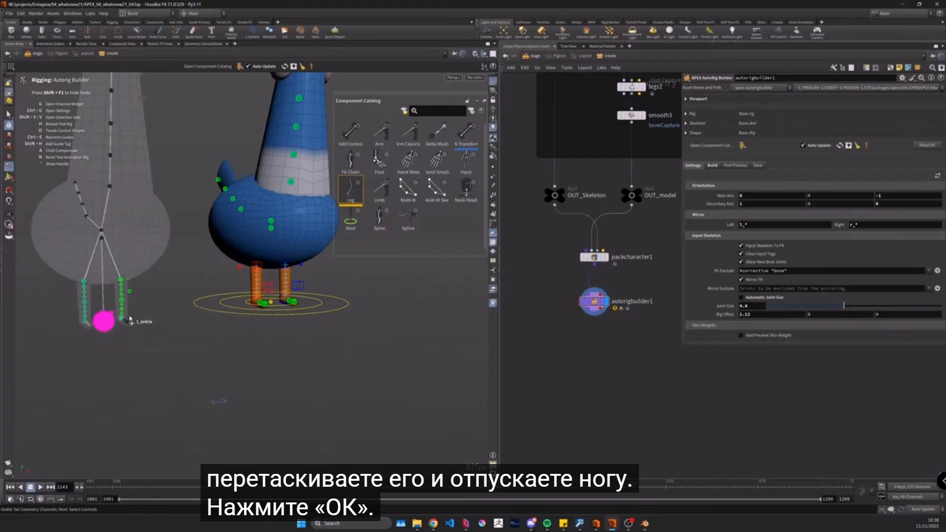
Step: Pull the right foot's IK control down below the ground rings on the test pigeon
{"action": "right_click_drag", "start_coordinate": [230, 298], "coordinate": [224, 336], "text": "alt"}
{"action": "left_click_drag", "start_coordinate": [224, 336], "coordinate": [243, 342], "text": "alt"}
{"action": "left_click_drag", "start_coordinate": [179, 368], "coordinate": [167, 433]}
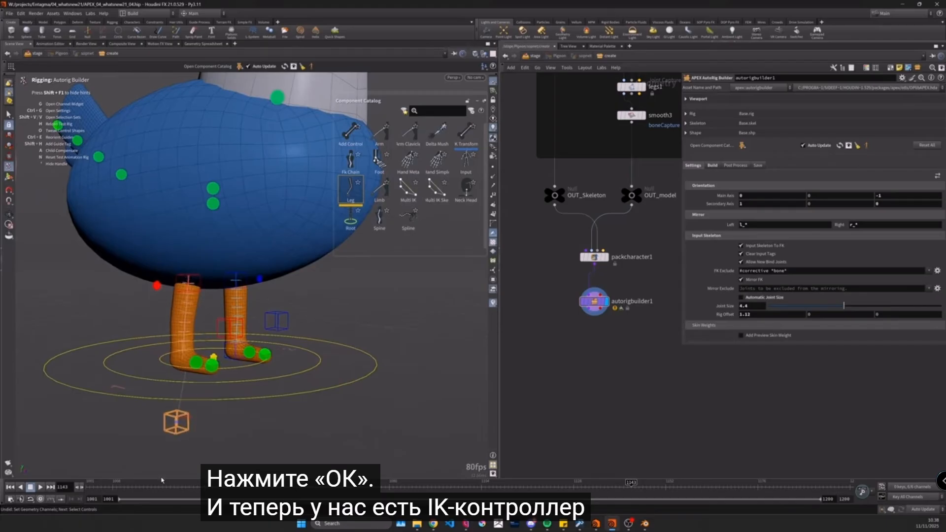
Step: Show the right leg's r_leg_config settings in the viewport and raise its IK stretch slider
{"action": "left_click_drag", "start_coordinate": [150, 312], "coordinate": [137, 256], "text": "alt"}
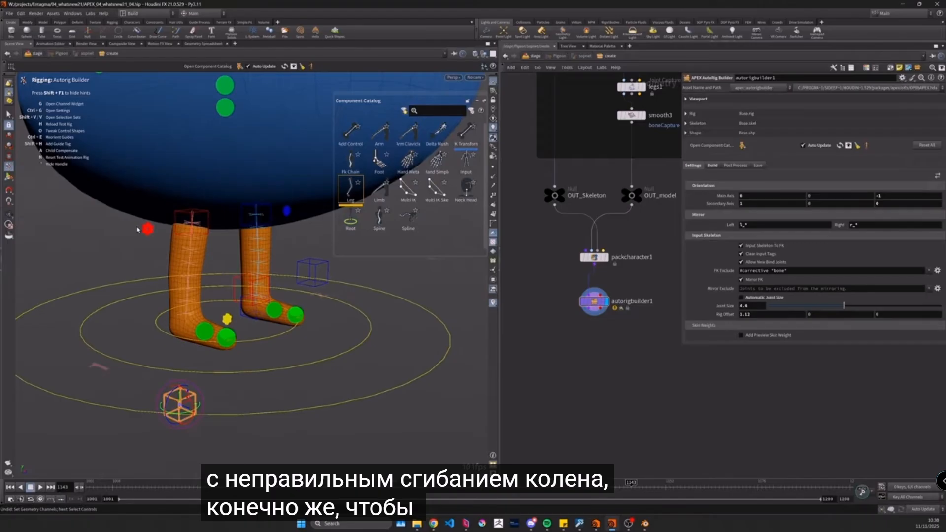
{"action": "left_click_drag", "start_coordinate": [140, 239], "coordinate": [87, 236], "text": "alt"}
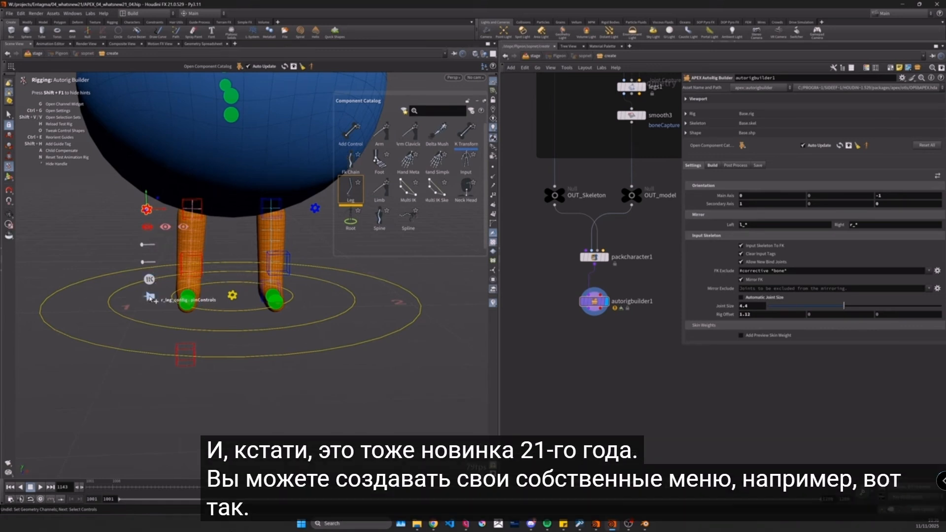
{"action": "right_click_drag", "start_coordinate": [152, 295], "coordinate": [211, 287], "text": "alt"}
{"action": "left_click_drag", "start_coordinate": [212, 287], "coordinate": [236, 289], "text": "alt"}
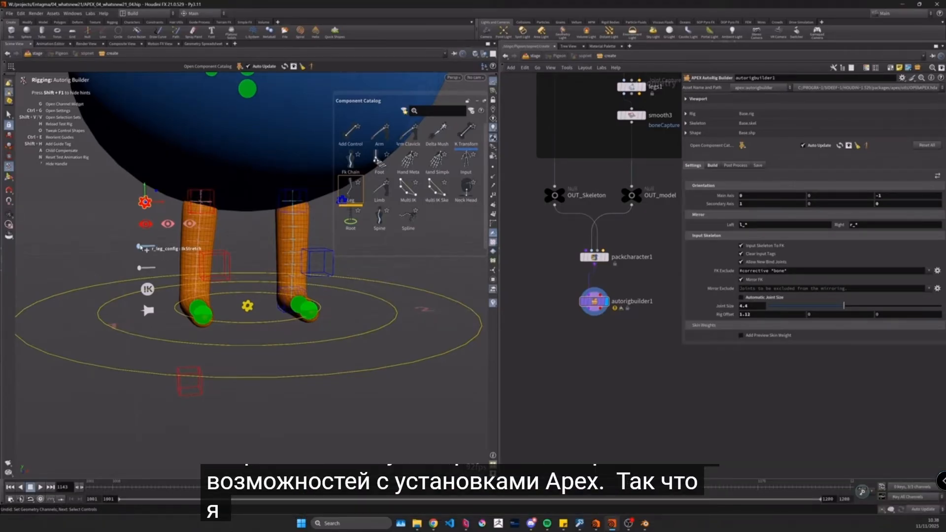
{"action": "left_click_drag", "start_coordinate": [139, 247], "coordinate": [178, 250]}
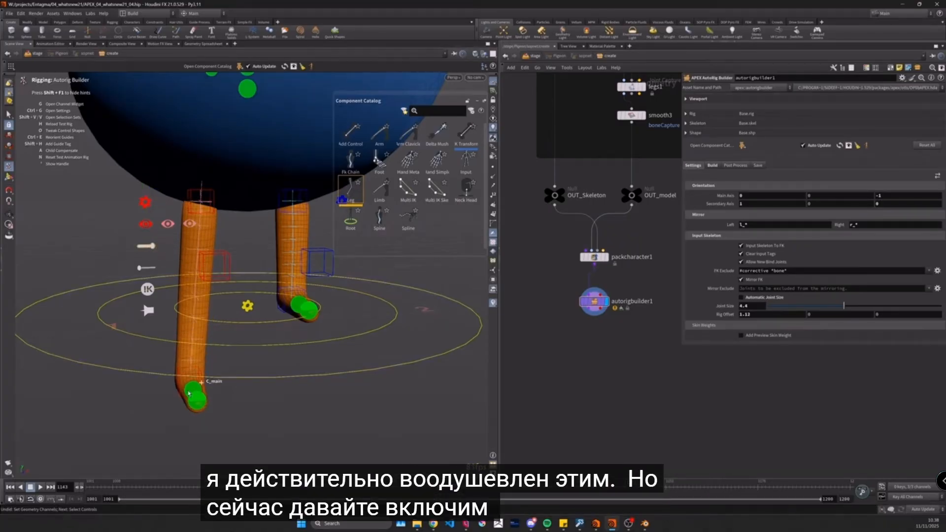
Step: Move the right foot control farther out to stretch the leg, and reselect the right leg's config control
{"action": "left_click", "coordinate": [188, 389]}
{"action": "right_click_drag", "start_coordinate": [123, 372], "coordinate": [156, 323], "text": "alt"}
{"action": "middle_click_drag", "start_coordinate": [156, 323], "coordinate": [171, 290], "text": "alt"}
{"action": "middle_click_drag", "start_coordinate": [171, 290], "coordinate": [126, 350]}
{"action": "left_click", "coordinate": [184, 182]}
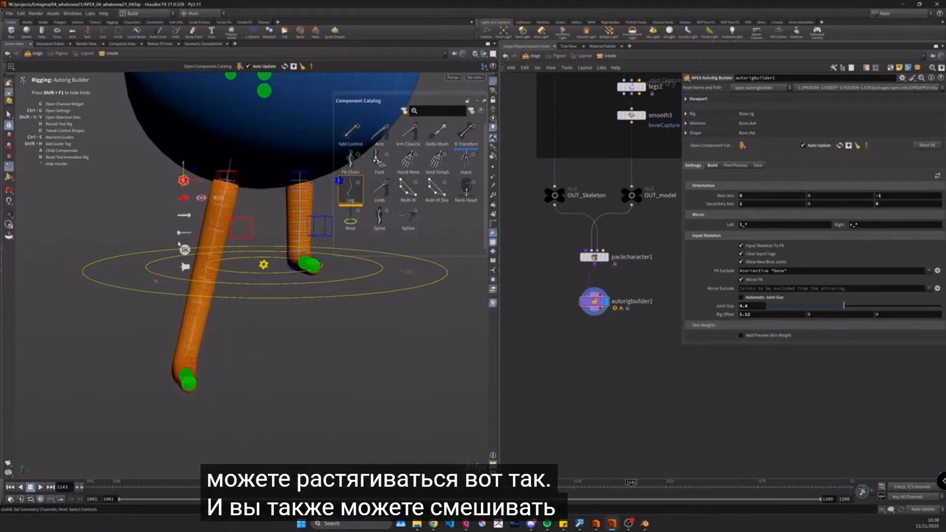
Step: Blend the pigeon's right leg from IK to FK using the leg's viewport config controls
{"action": "left_click_drag", "start_coordinate": [180, 237], "coordinate": [221, 244]}
{"action": "right_click_drag", "start_coordinate": [230, 226], "coordinate": [335, 236], "text": "alt"}
{"action": "left_click_drag", "start_coordinate": [335, 237], "coordinate": [238, 228], "text": "alt"}
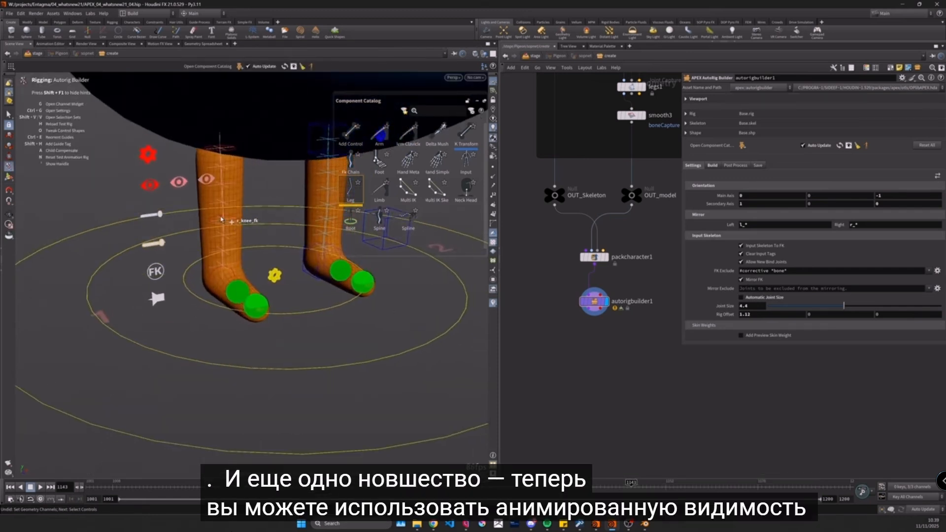
{"action": "left_click_drag", "start_coordinate": [160, 243], "coordinate": [181, 258]}
{"action": "right_click_drag", "start_coordinate": [291, 343], "coordinate": [197, 291], "text": "alt"}
{"action": "mouse_move", "coordinate": [197, 290]}
{"action": "left_mouse_down", "text": "alt"}
{"action": "mouse_move", "coordinate": [236, 297]}
{"action": "mouse_move", "coordinate": [206, 293]}
{"action": "left_mouse_up", "text": "alt"}
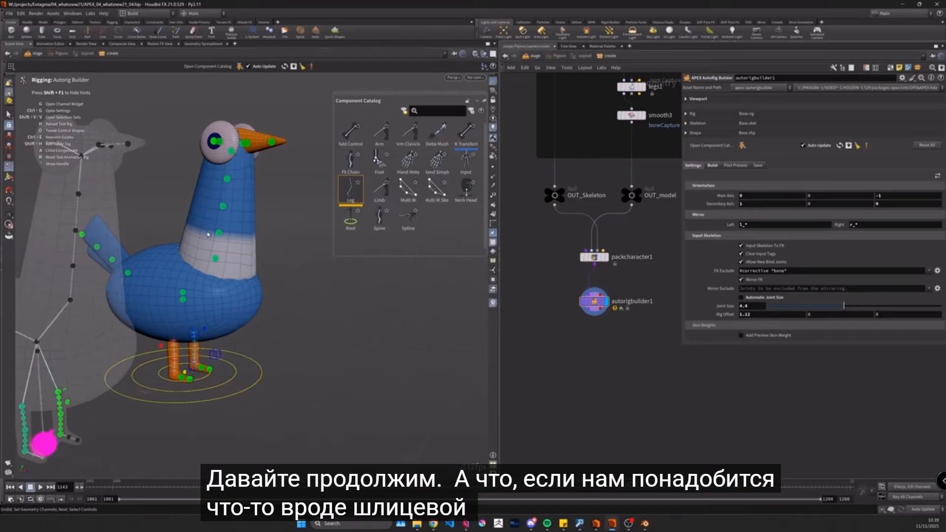
Step: Add a Spine component to the guide skeleton's neck joints and accept the name spine
{"action": "right_click_drag", "start_coordinate": [237, 261], "coordinate": [176, 270], "text": "alt"}
{"action": "left_click_drag", "start_coordinate": [175, 271], "coordinate": [198, 254], "text": "alt"}
{"action": "middle_click_drag", "start_coordinate": [198, 253], "coordinate": [242, 250], "text": "alt"}
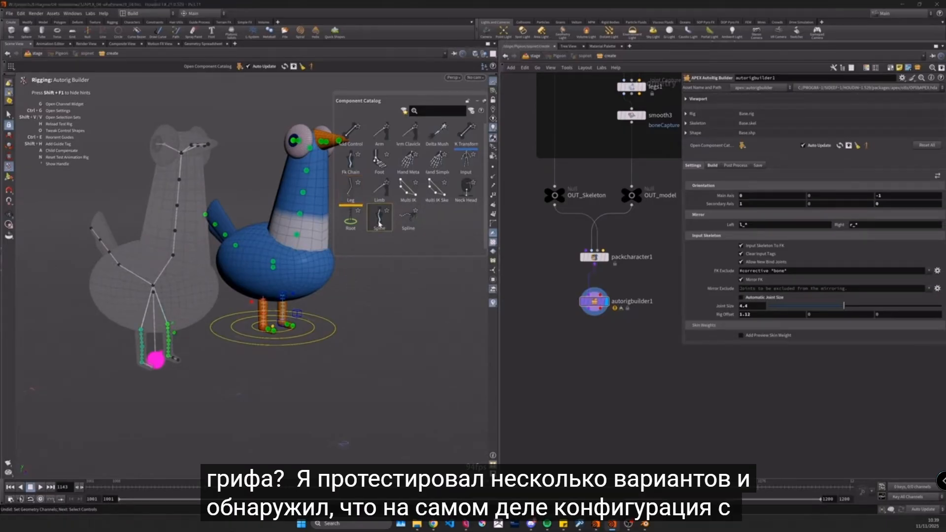
{"action": "left_click_drag", "start_coordinate": [381, 222], "coordinate": [177, 257]}
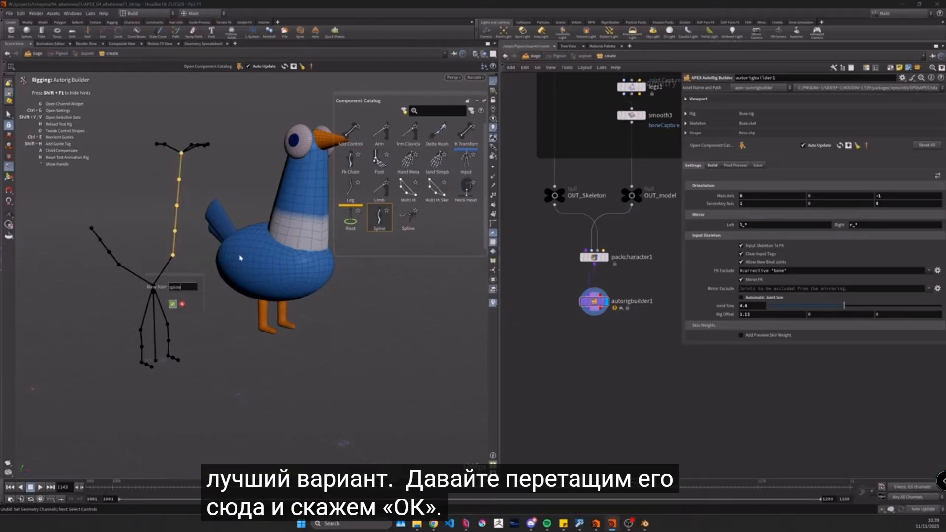
{"action": "left_click_drag", "start_coordinate": [251, 245], "coordinate": [213, 155], "text": "alt"}
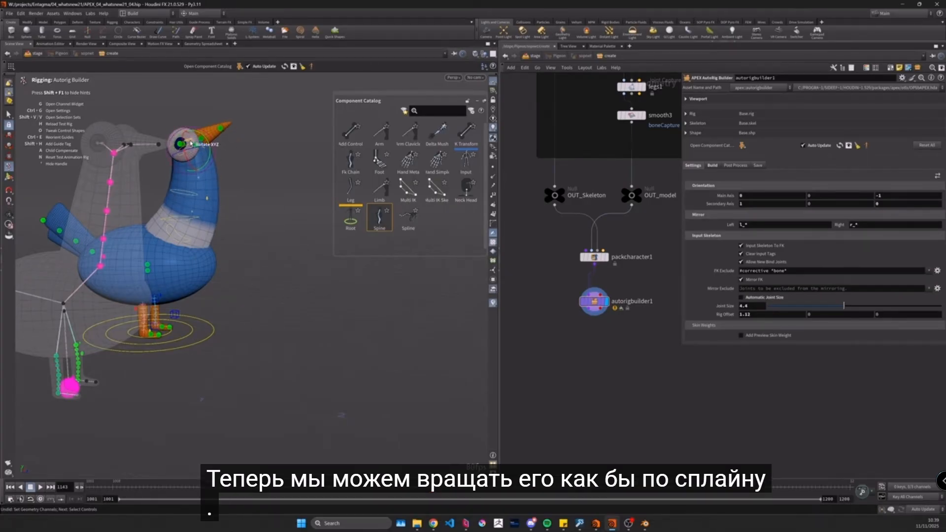
Step: Rotate the pigeon's head control to bend the neck, and undo the last rotation
{"action": "left_click_drag", "start_coordinate": [192, 153], "coordinate": [208, 142]}
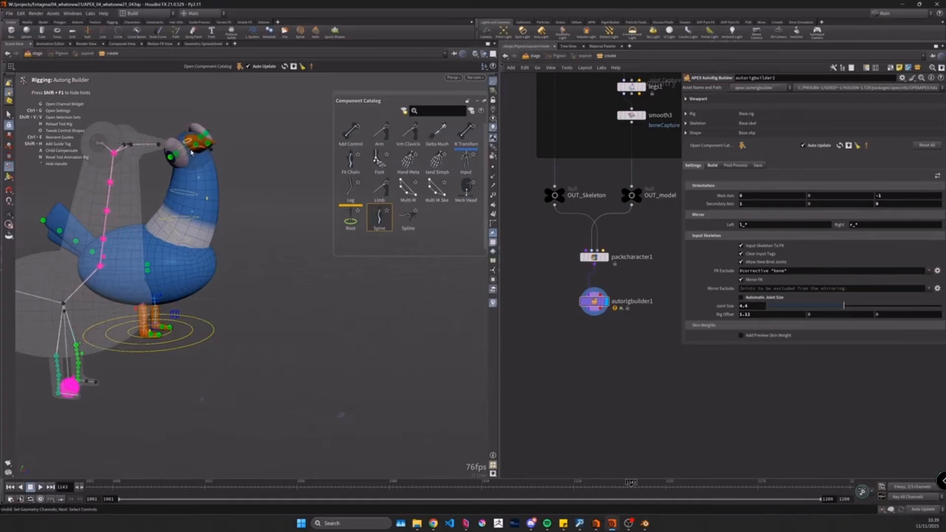
{"action": "right_click_drag", "start_coordinate": [197, 184], "coordinate": [219, 198], "text": "alt"}
{"action": "middle_click_drag", "start_coordinate": [197, 198], "coordinate": [227, 188], "text": "alt"}
{"action": "left_click_drag", "start_coordinate": [226, 187], "coordinate": [246, 178], "text": "alt"}
{"action": "key", "text": "ctrl+z"}
{"action": "left_click_drag", "start_coordinate": [248, 265], "coordinate": [173, 269], "text": "alt"}
{"action": "left_click", "coordinate": [163, 167]}
{"action": "left_click_drag", "start_coordinate": [229, 216], "coordinate": [245, 232], "text": "alt"}
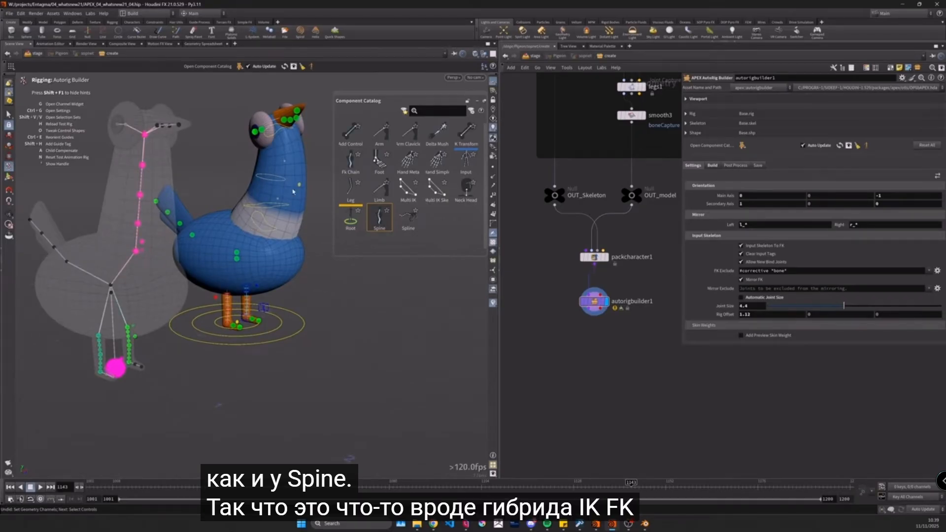
Step: Test the spine rig by rotating the control at the base of the pigeon's neck to lean it forward
{"action": "left_click_drag", "start_coordinate": [300, 258], "coordinate": [316, 225], "text": "alt"}
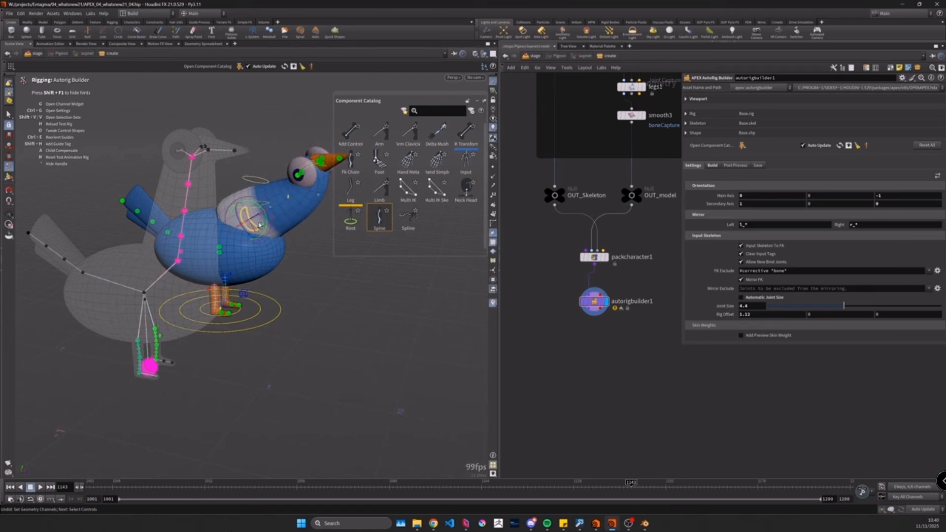
{"action": "left_click_drag", "start_coordinate": [266, 233], "coordinate": [270, 240]}
{"action": "left_click_drag", "start_coordinate": [299, 293], "coordinate": [302, 266], "text": "alt"}
{"action": "left_click_drag", "start_coordinate": [264, 234], "coordinate": [241, 240], "text": "alt"}
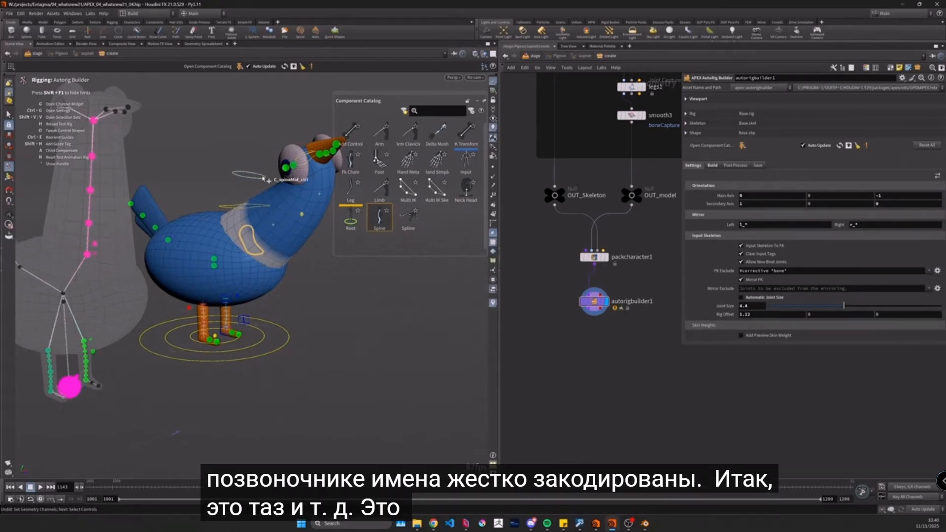
{"action": "left_click_drag", "start_coordinate": [263, 179], "coordinate": [157, 247]}
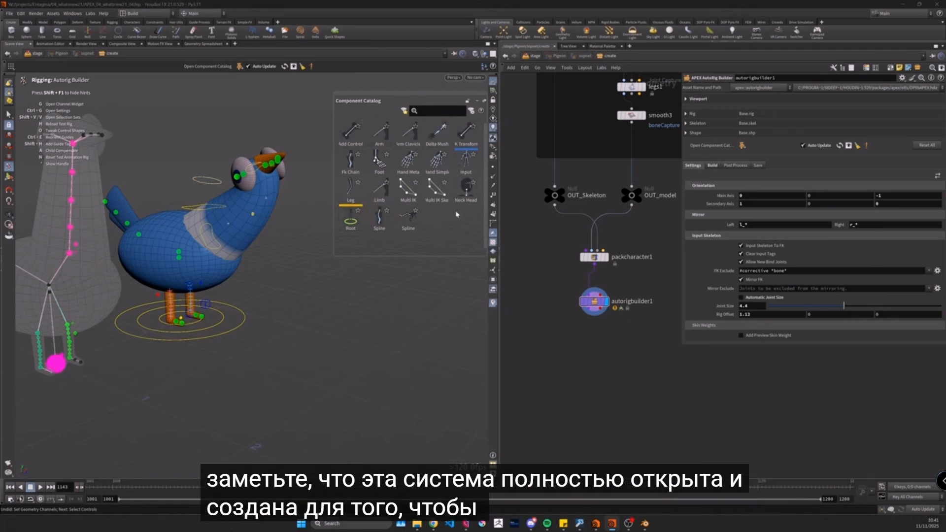
Step: Delete the spine component from the autorig builder's list of built components
{"action": "scroll", "coordinate": [315, 237], "scroll_direction": "down", "scroll_amount": 3}
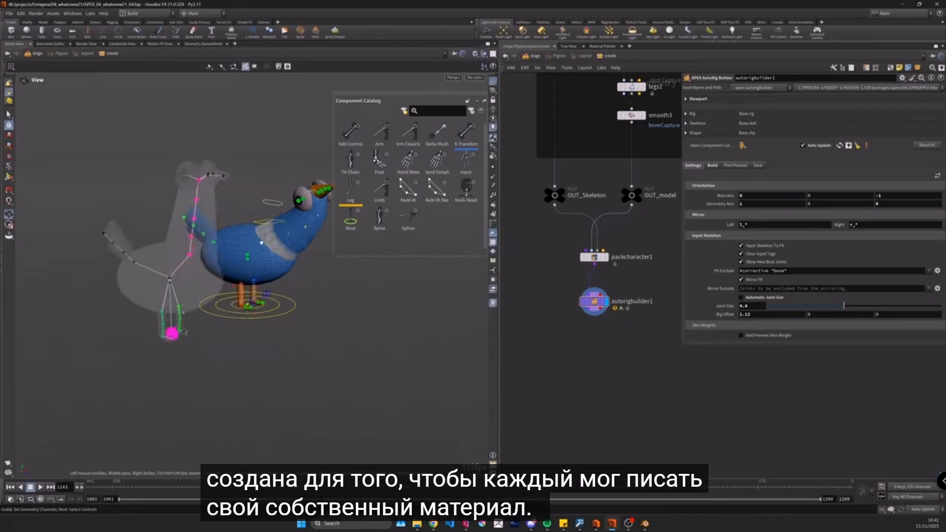
{"action": "scroll", "coordinate": [298, 241], "scroll_direction": "up", "scroll_amount": 2}
{"action": "left_click_drag", "start_coordinate": [298, 240], "coordinate": [232, 275]}
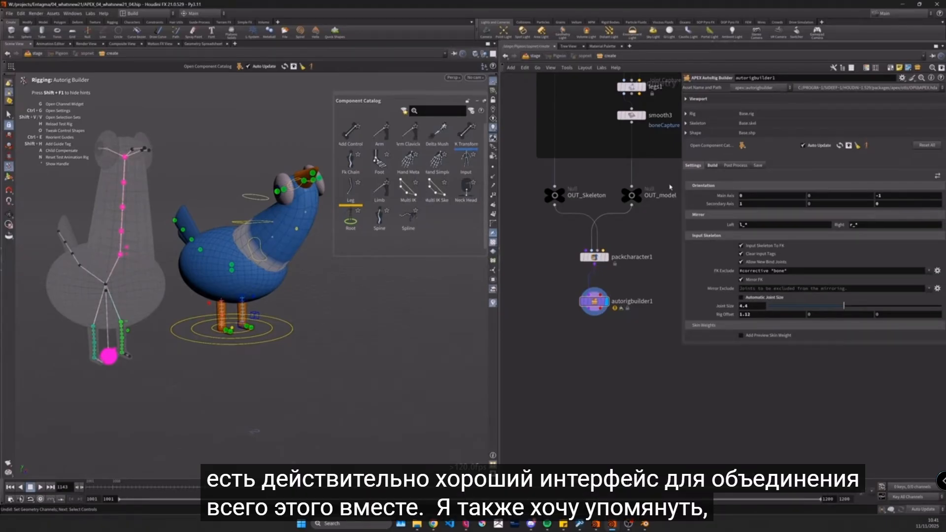
{"action": "left_click", "coordinate": [713, 166]}
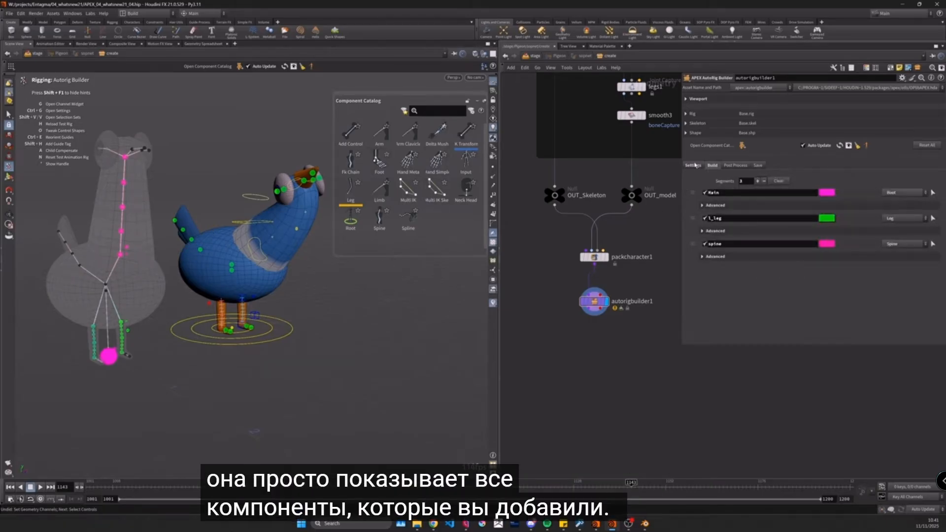
{"action": "right_click", "coordinate": [693, 244]}
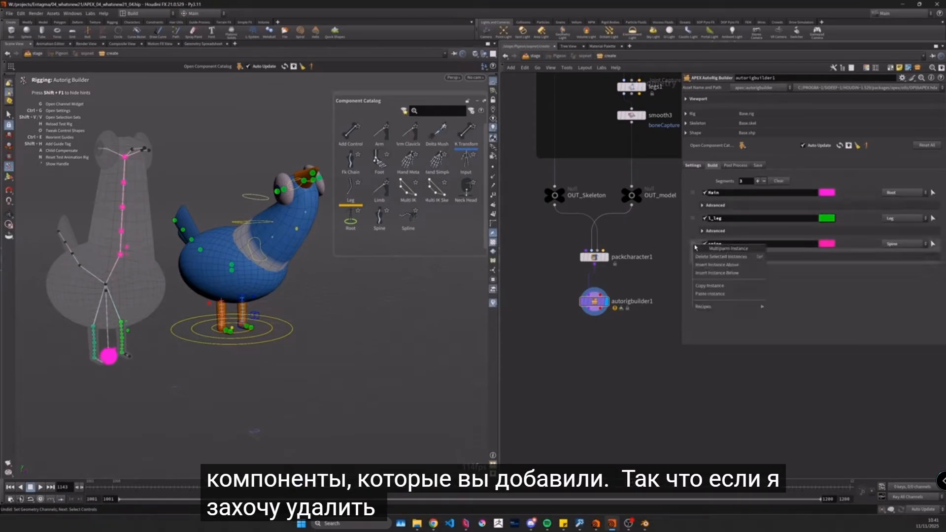
{"action": "left_click", "coordinate": [721, 257]}
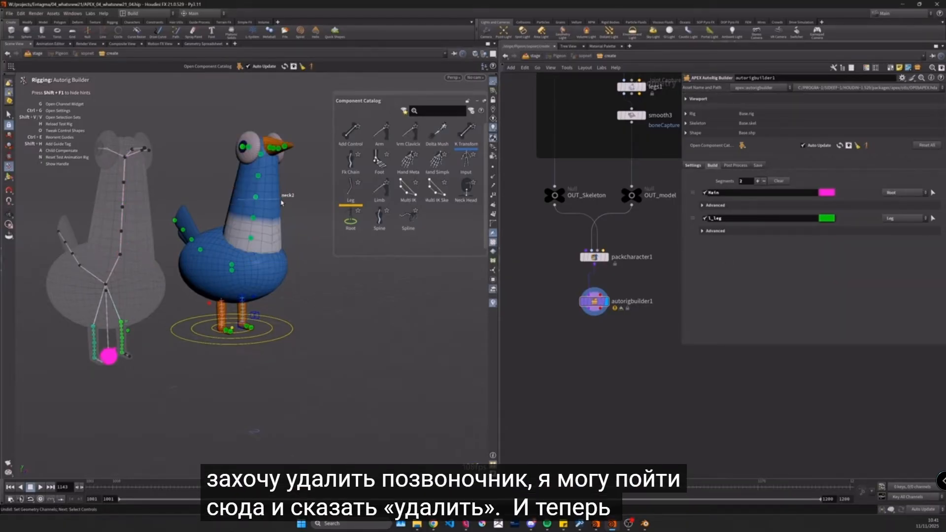
Step: Exclude the body1 joint from the FK controls in the autorig builder's input skeleton settings
{"action": "scroll", "coordinate": [263, 305], "scroll_direction": "up", "scroll_amount": 5}
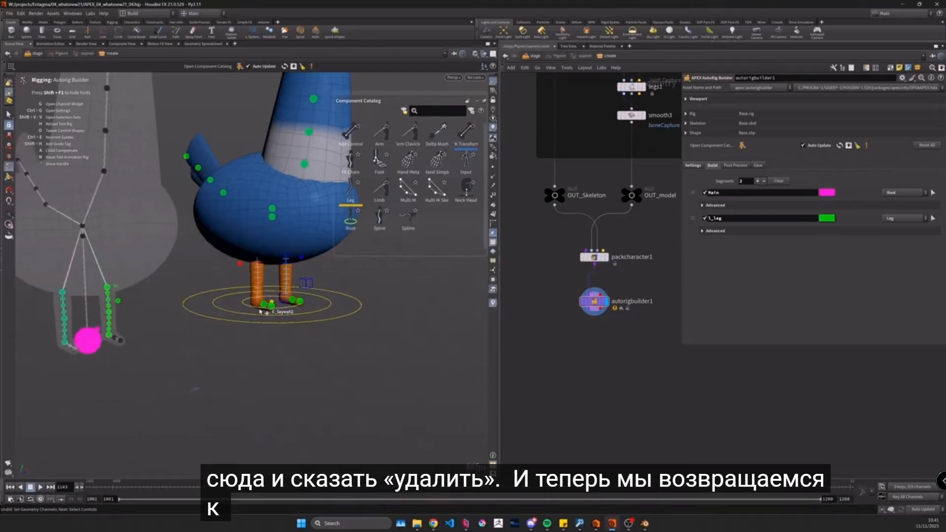
{"action": "left_click_drag", "start_coordinate": [251, 302], "coordinate": [227, 278]}
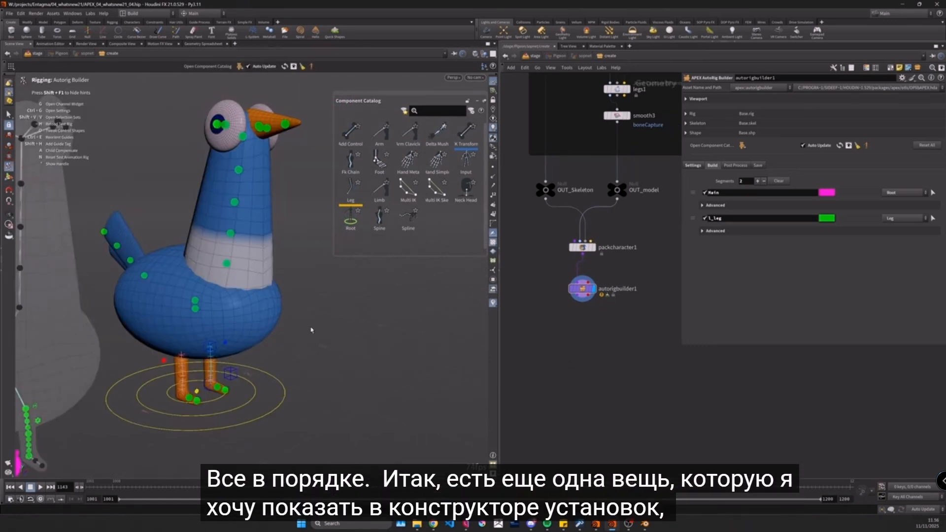
{"action": "key", "text": "Escape"}
{"action": "scroll", "coordinate": [174, 316], "scroll_direction": "up", "scroll_amount": 5}
{"action": "key", "text": "Return"}
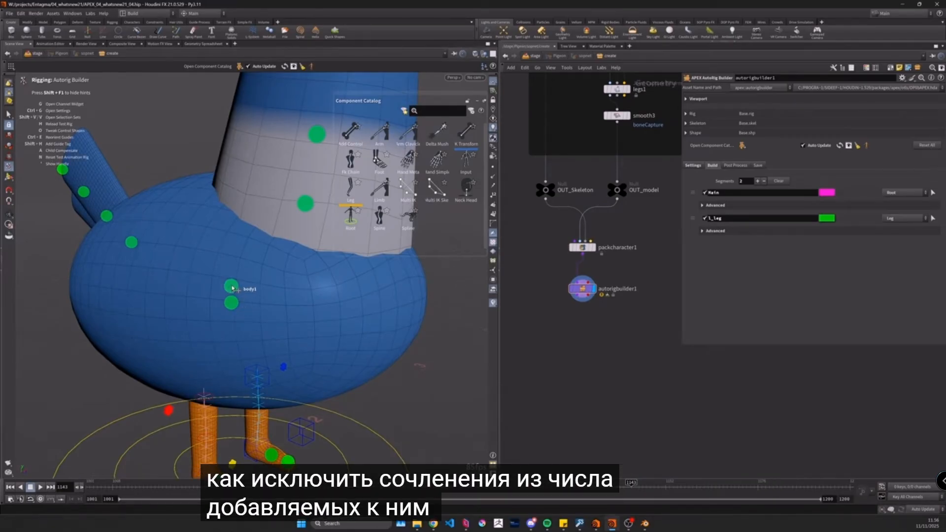
{"action": "left_click", "coordinate": [692, 166]}
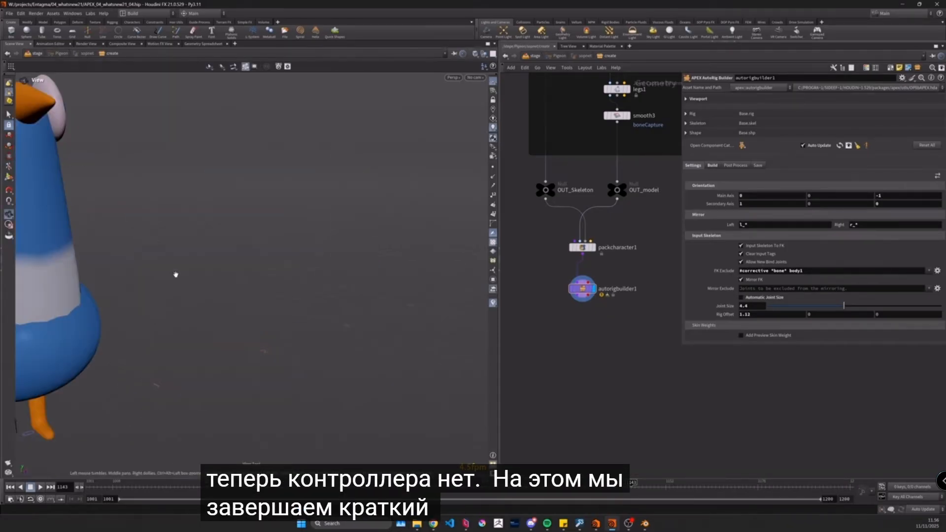
Step: Add an APEX Configure Controls node after autorigbuilder1 and make it the displayed node
{"action": "left_click_drag", "start_coordinate": [175, 274], "coordinate": [225, 273]}
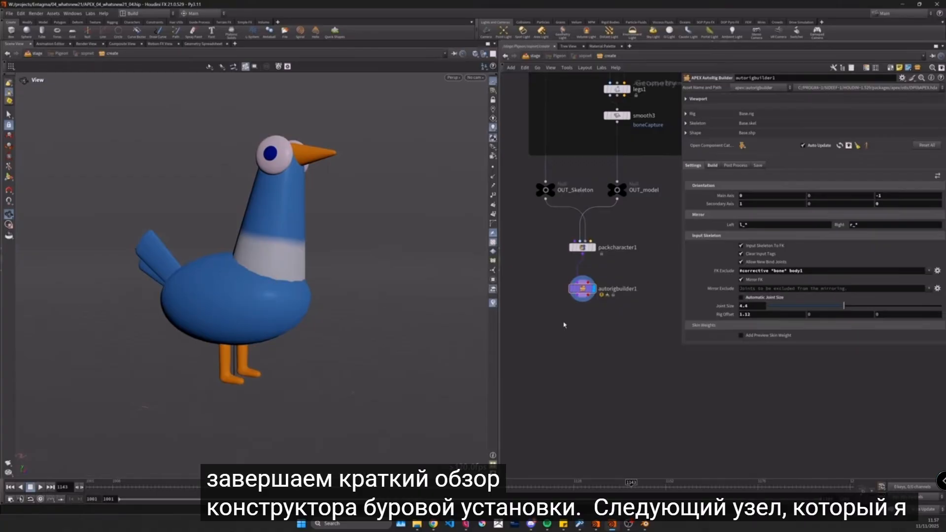
{"action": "key", "text": "Tab"}
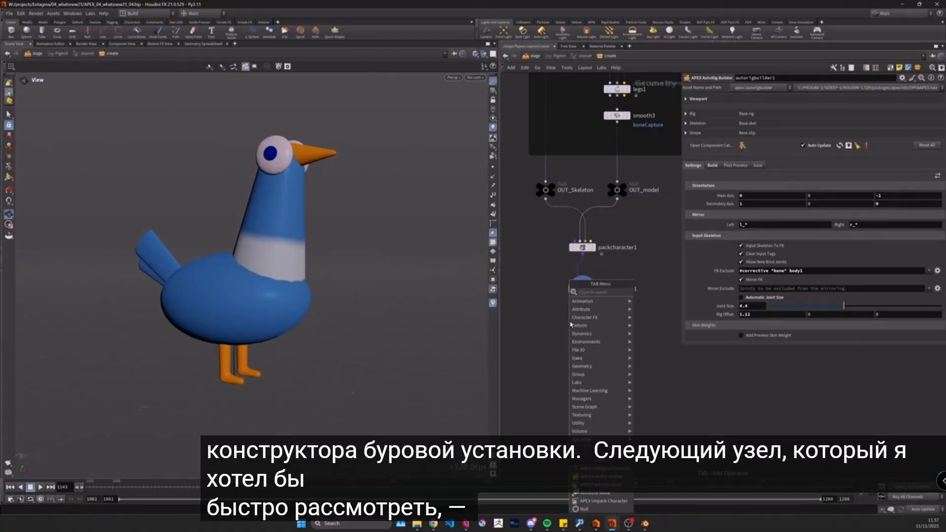
{"action": "type", "text": "apexcon"}
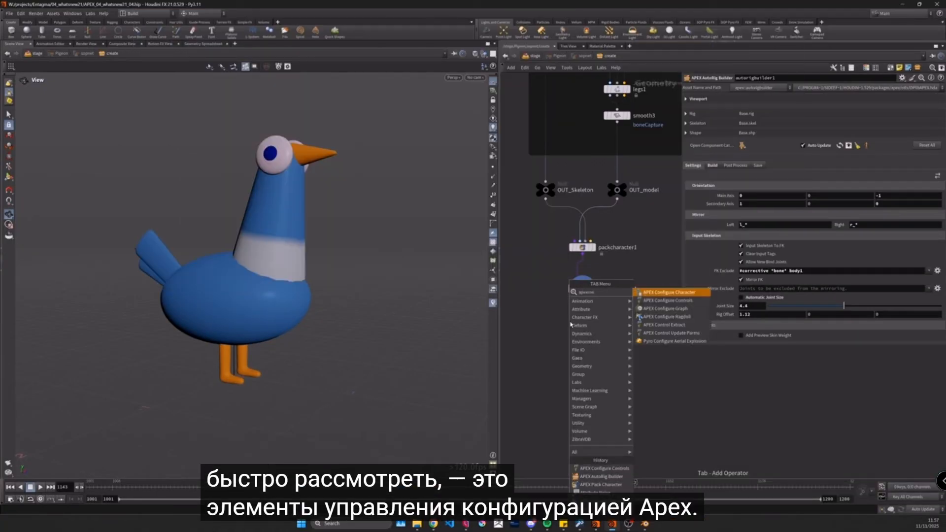
{"action": "key", "text": "Return"}
{"action": "left_click", "coordinate": [572, 325]}
{"action": "left_click", "coordinate": [577, 318]}
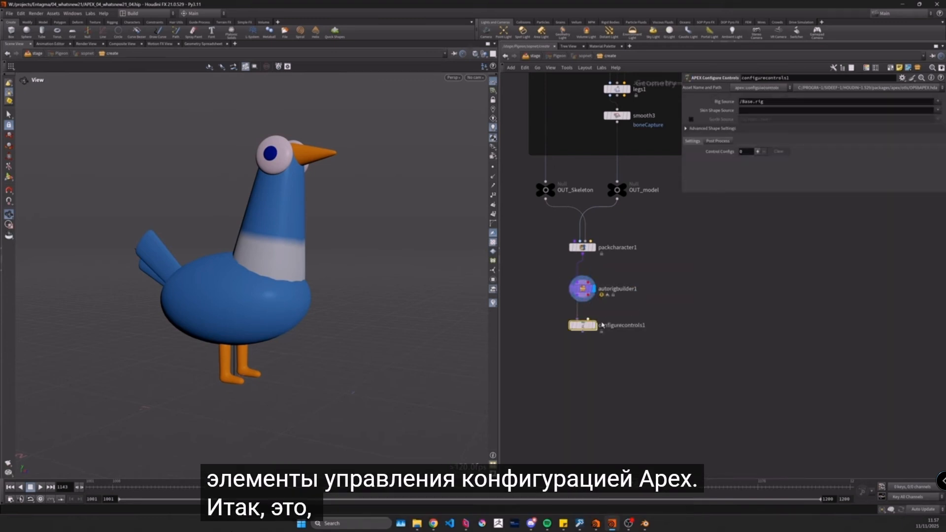
{"action": "left_click", "coordinate": [594, 325]}
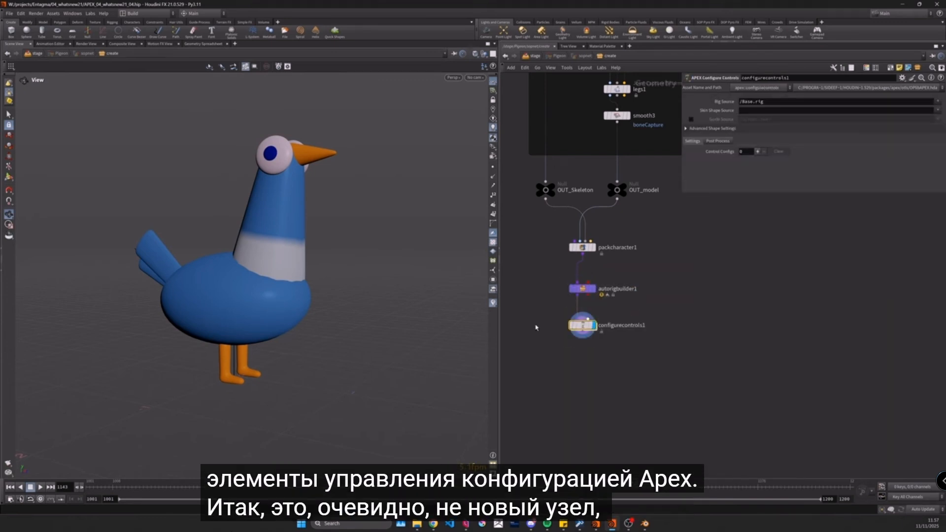
Step: Add a control config for the body control and override its shape with circle_wires
{"action": "left_click", "coordinate": [757, 152]}
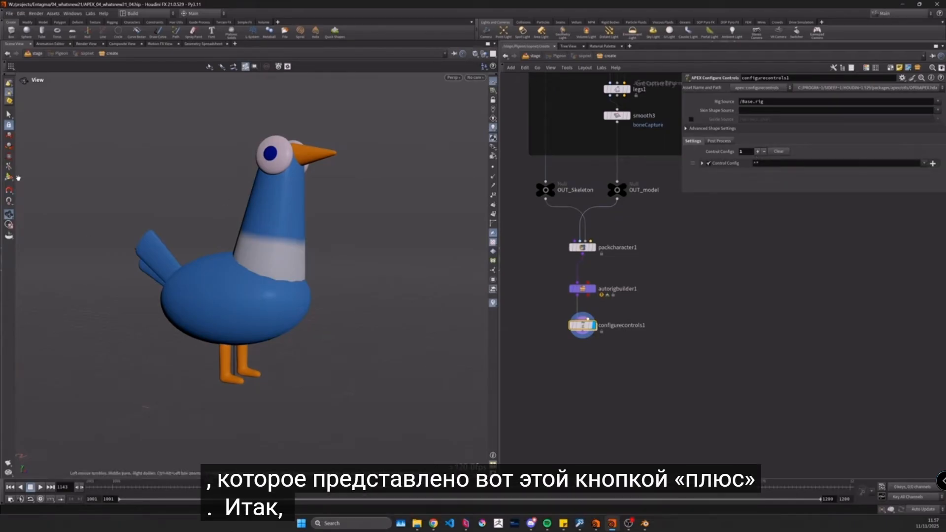
{"action": "left_click", "coordinate": [11, 201]}
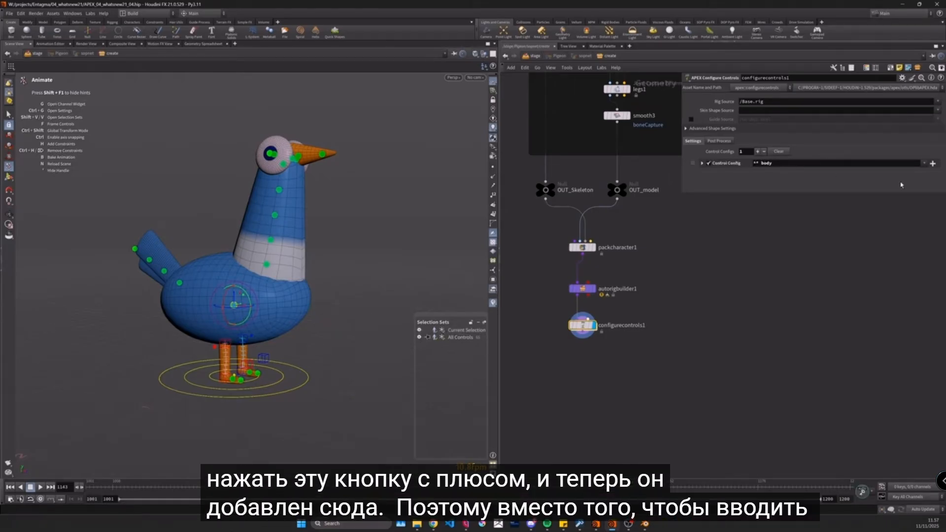
{"action": "left_click", "coordinate": [702, 163]}
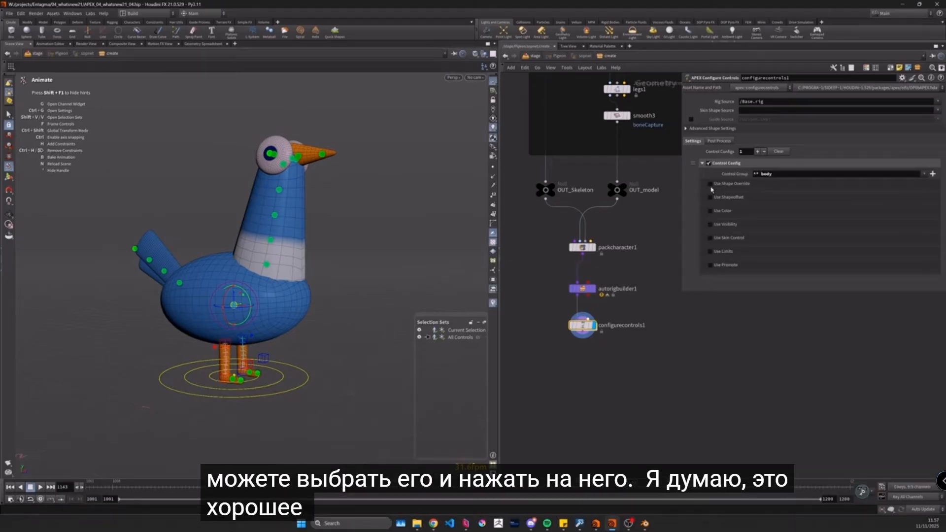
{"action": "left_click", "coordinate": [710, 183]}
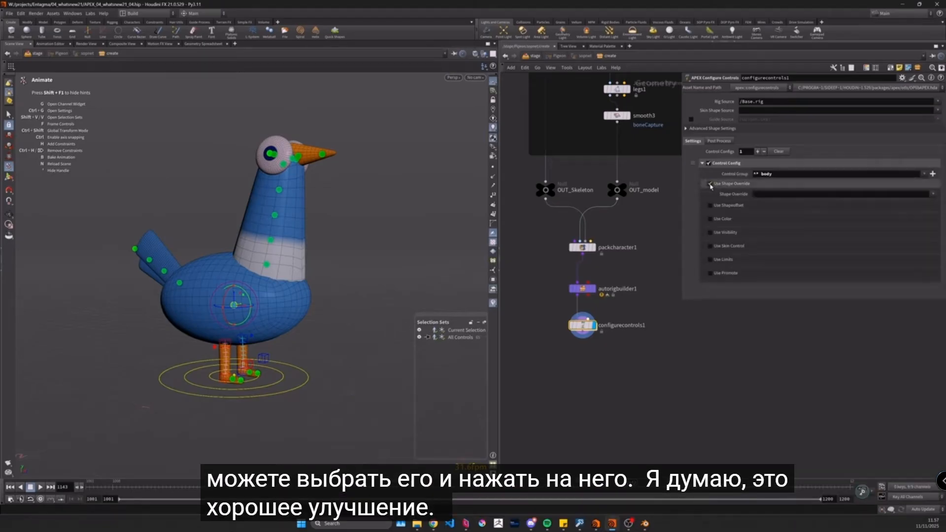
{"action": "left_click", "coordinate": [934, 195]}
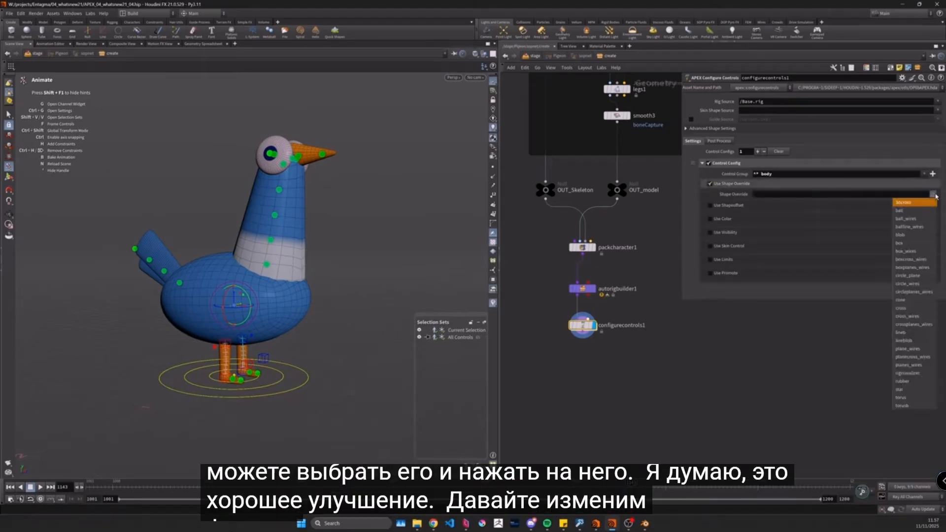
{"action": "left_click", "coordinate": [921, 288]}
Step: Enable the body control's shape offset in Override mode and set its scale to 13 on all axes
{"action": "left_click", "coordinate": [710, 205]}
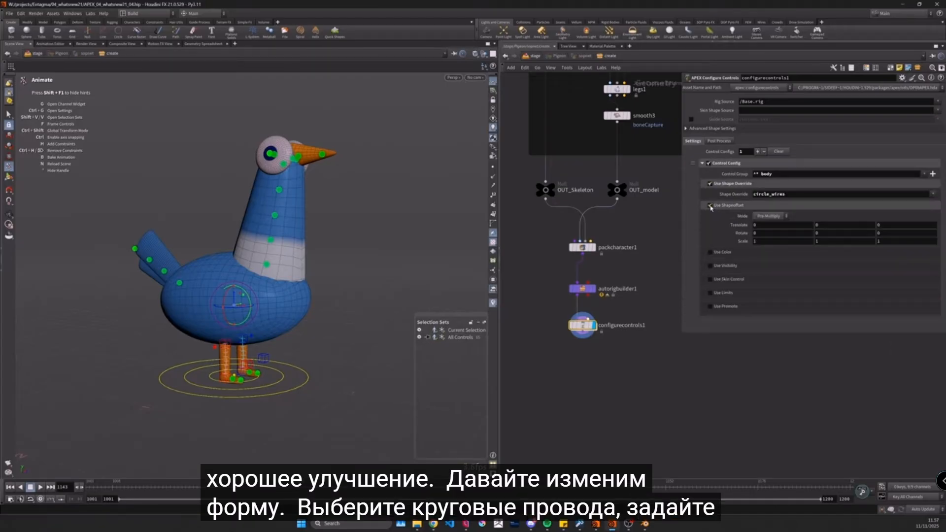
{"action": "left_click", "coordinate": [769, 216]}
{"action": "middle_click_drag", "start_coordinate": [733, 245], "coordinate": [777, 241]}
Step: Try moving the pigeon's body with the enlarged circle control, and undo the move
{"action": "left_click", "coordinate": [331, 270]}
{"action": "left_click_drag", "start_coordinate": [331, 270], "coordinate": [241, 308], "text": "alt"}
{"action": "left_click_drag", "start_coordinate": [396, 280], "coordinate": [336, 323]}
{"action": "middle_click_drag", "start_coordinate": [378, 289], "coordinate": [367, 249]}
{"action": "key", "text": "ctrl+z"}
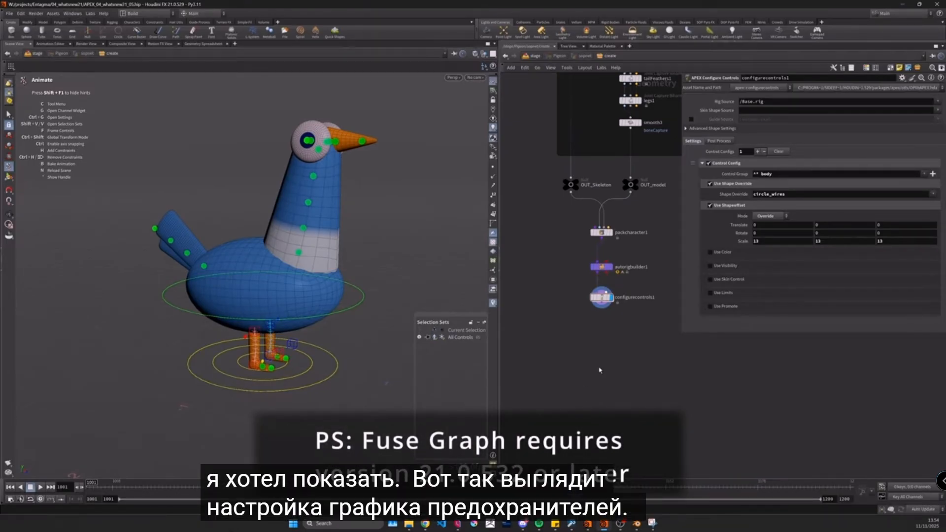
Step: Add an APEX Autorig Component node below configurecontrols1 and set its component source to Fuse Graph
{"action": "key", "text": "Tab"}
{"action": "type", "text": "aut"}
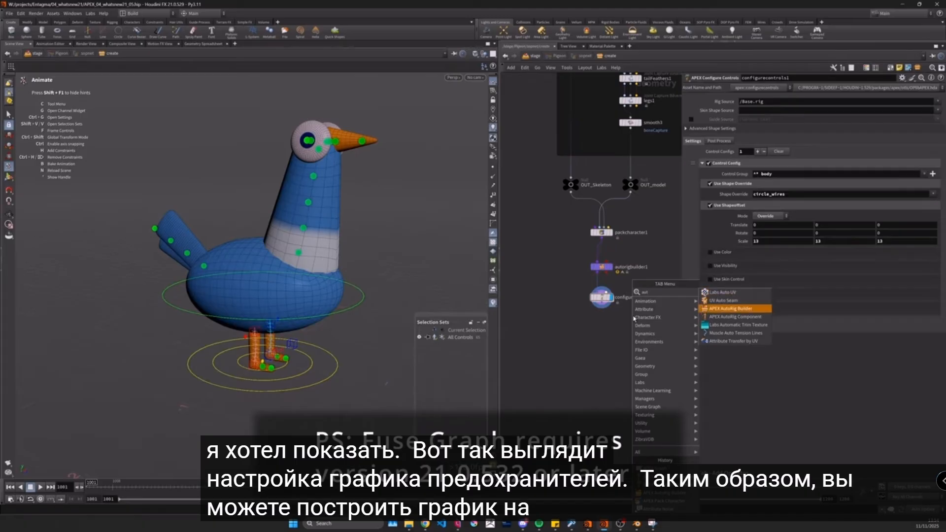
{"action": "key", "text": "Down"}
{"action": "key", "text": "Return"}
{"action": "left_click", "coordinate": [658, 337]}
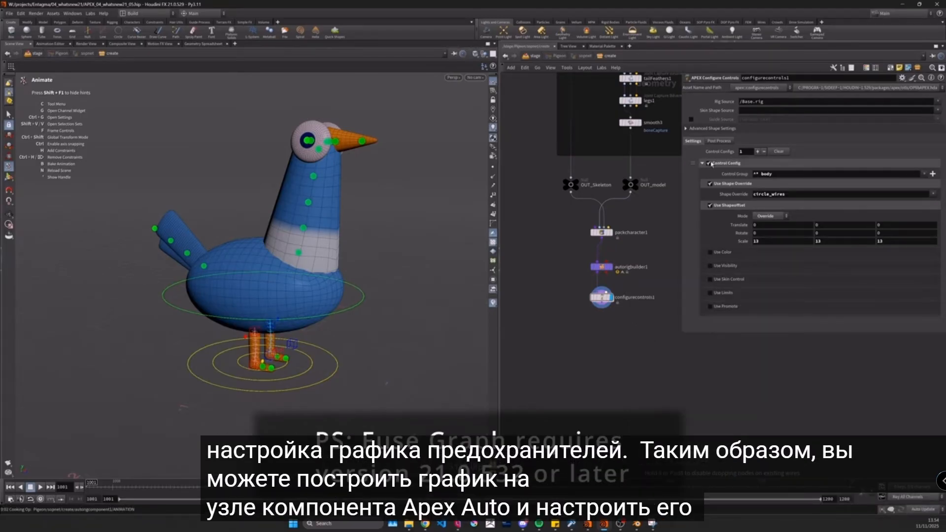
{"action": "left_click", "coordinate": [771, 103]}
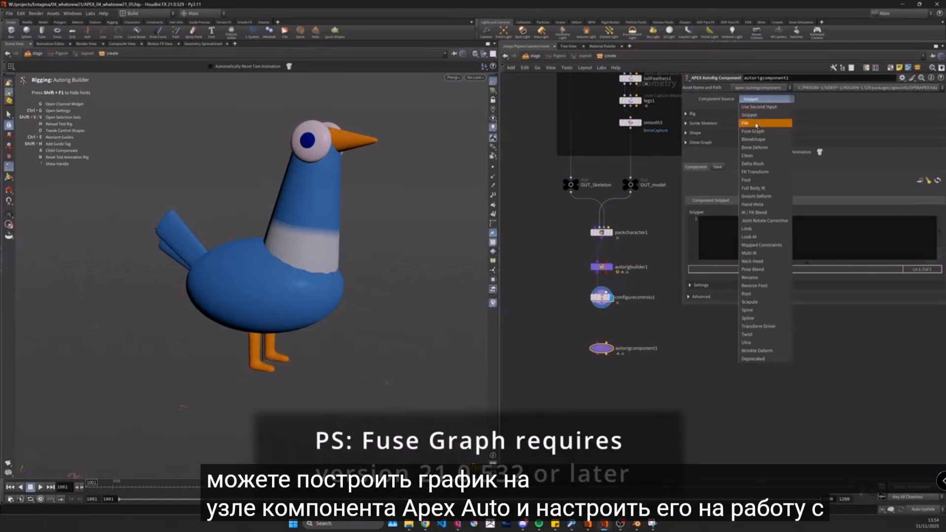
{"action": "left_click", "coordinate": [745, 150]}
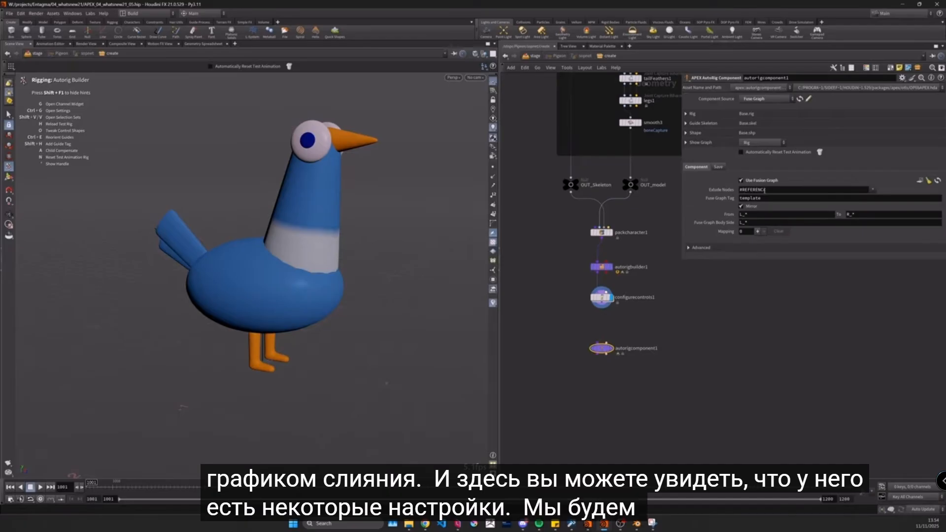
Step: Change the fuse graph's mirror prefixes to l_* and r_*, and its body side to l_*
{"action": "left_click_drag", "start_coordinate": [747, 190], "coordinate": [791, 192]}
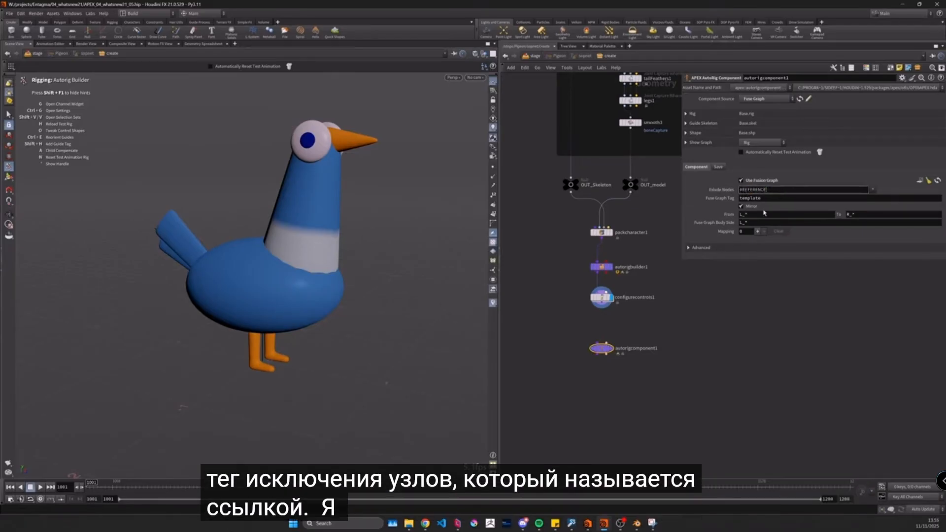
{"action": "left_click", "coordinate": [739, 214]}
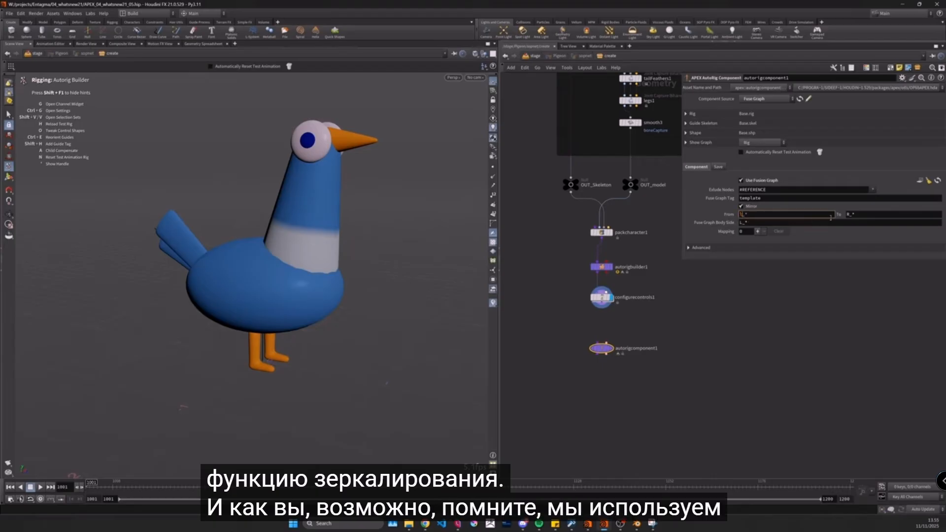
{"action": "left_click", "coordinate": [849, 215]}
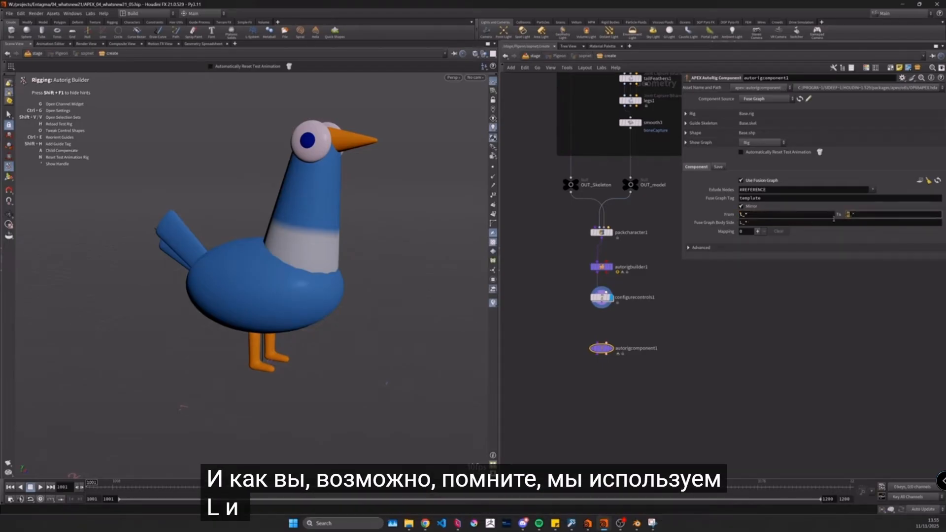
{"action": "left_click_drag", "start_coordinate": [743, 223], "coordinate": [724, 222]}
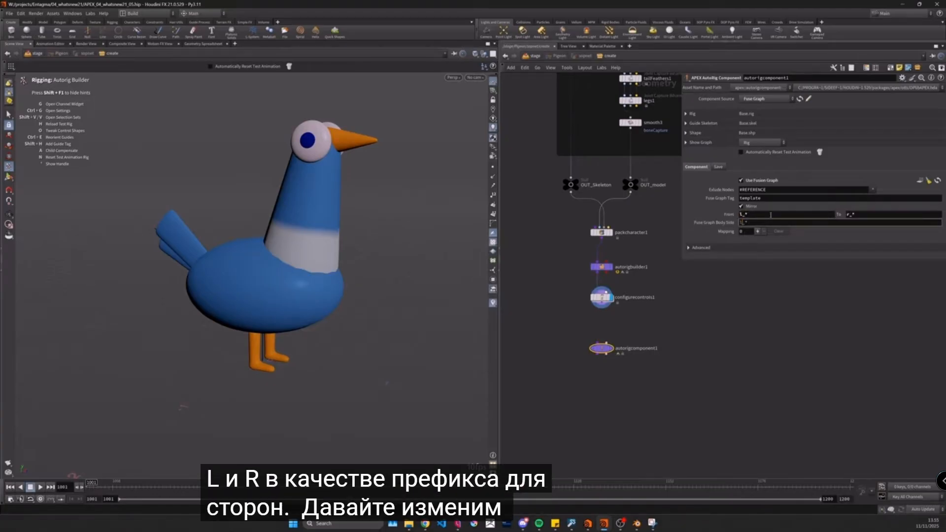
Step: Wire configurecontrols1 into the character stream input of autorigcomponent1 and accept using the character's guides skeleton
{"action": "middle_click_drag", "start_coordinate": [751, 314], "coordinate": [740, 316]}
{"action": "scroll", "coordinate": [557, 319], "scroll_direction": "up", "scroll_amount": 1}
{"action": "left_click", "coordinate": [593, 302]}
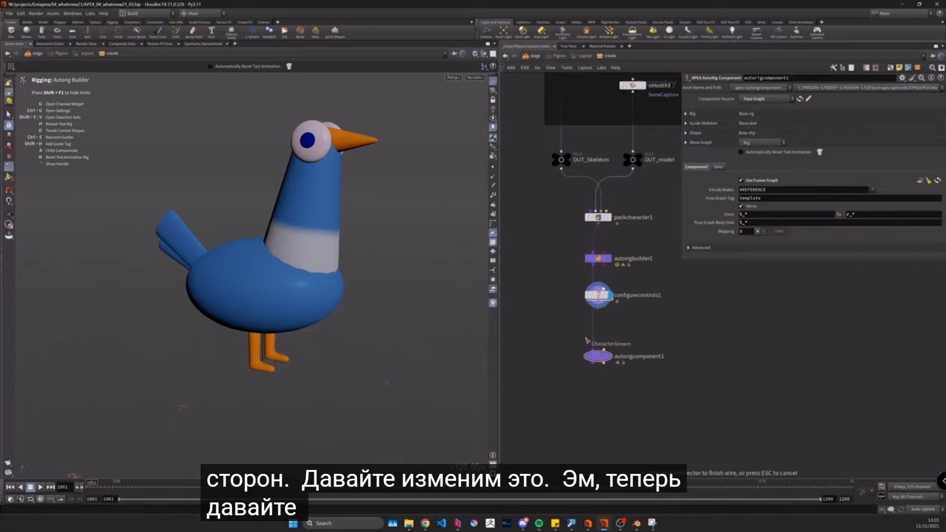
{"action": "left_click", "coordinate": [593, 349]}
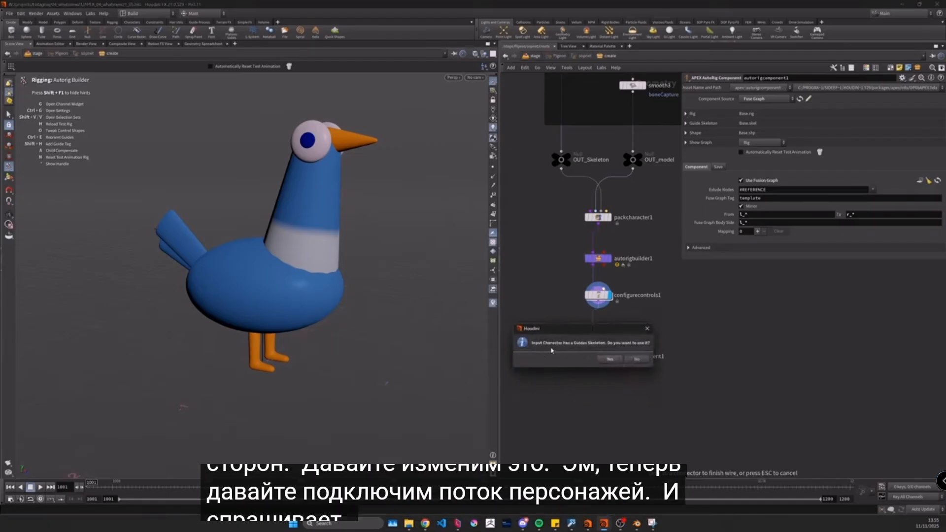
{"action": "left_click", "coordinate": [609, 359]}
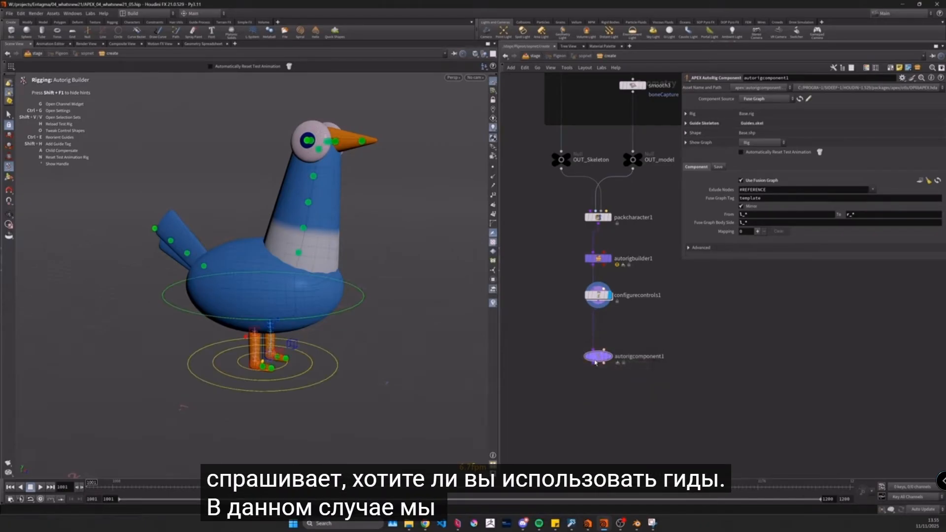
Step: Add an APEX Graph node beside autorigcomponent1, feed it from configurecontrols1, and display it
{"action": "scroll", "coordinate": [605, 362], "scroll_direction": "up", "scroll_amount": 5}
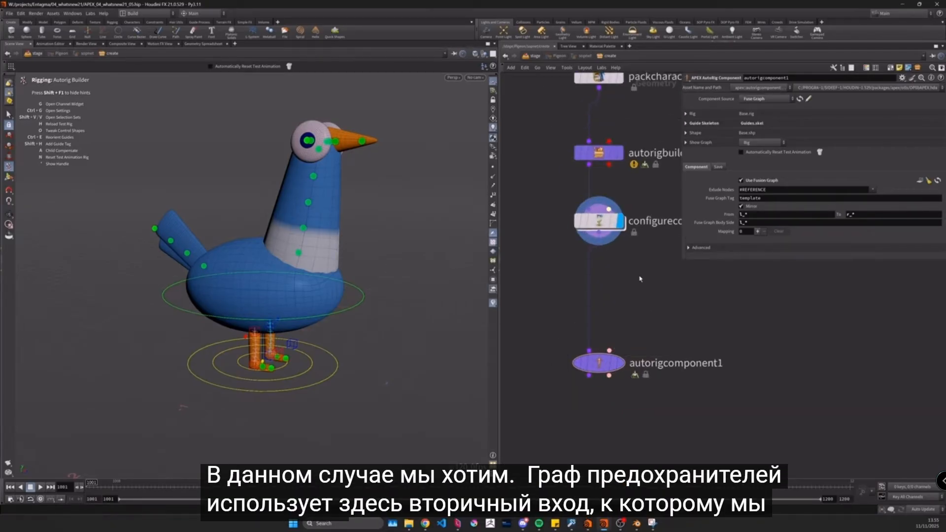
{"action": "key", "text": "Tab"}
{"action": "type", "text": "apexgr"}
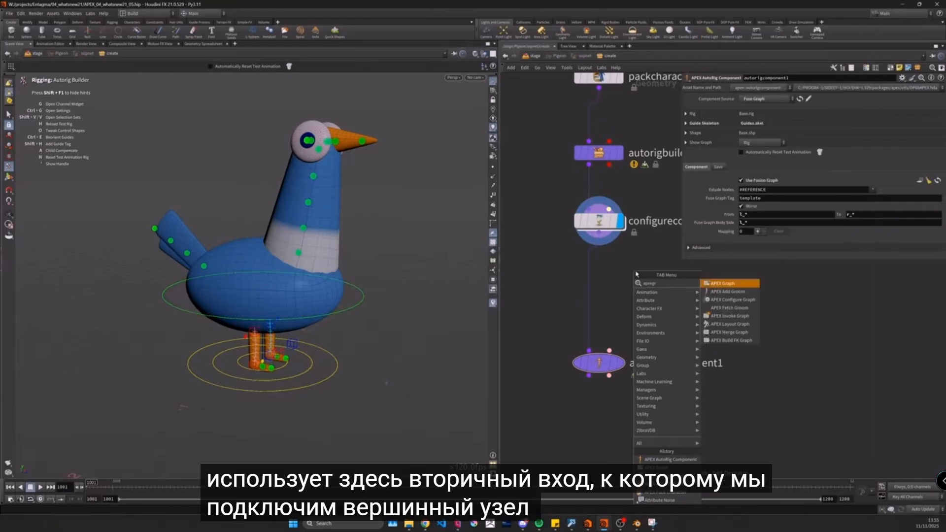
{"action": "key", "text": "Return"}
{"action": "left_click", "coordinate": [599, 235]}
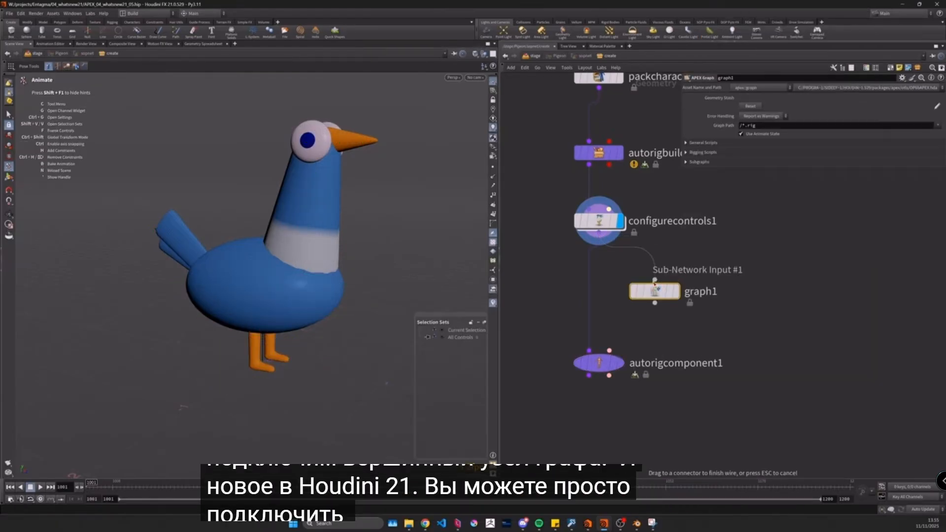
{"action": "left_click", "coordinate": [655, 281]}
{"action": "left_click", "coordinate": [677, 292]}
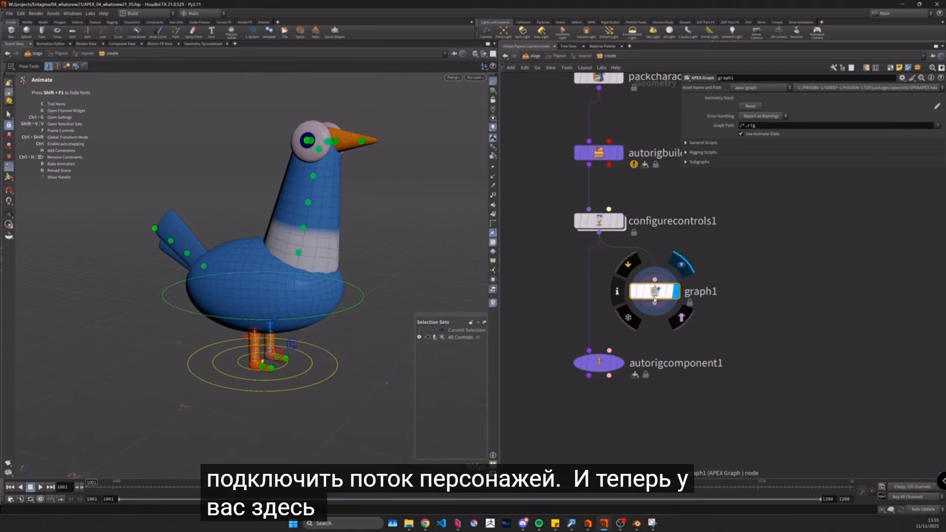
{"action": "left_click_drag", "start_coordinate": [657, 292], "coordinate": [654, 289]}
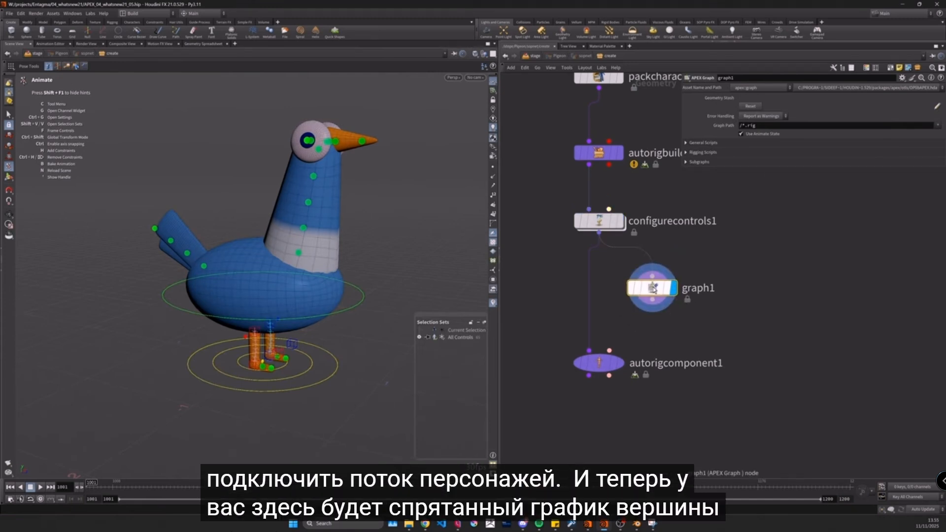
Step: Open the rig graph of graph1 in a floating APEX network view, widen the window, and lay out all its nodes
{"action": "left_click", "coordinate": [939, 107]}
{"action": "left_click_drag", "start_coordinate": [815, 5], "coordinate": [492, 186]}
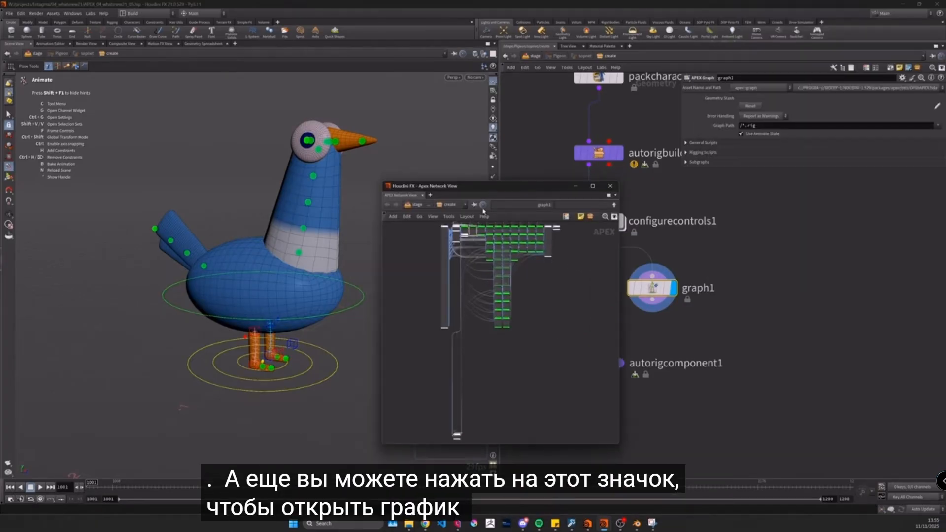
{"action": "left_click_drag", "start_coordinate": [382, 274], "coordinate": [118, 275]}
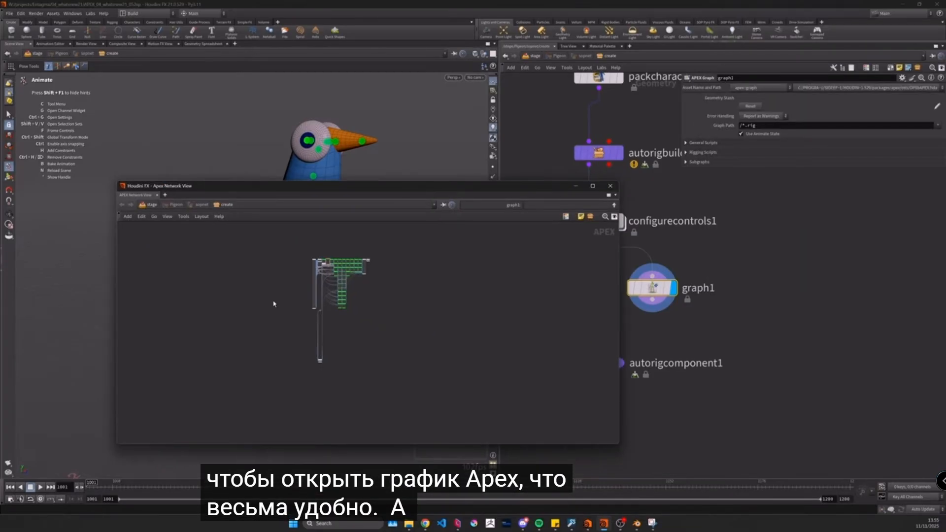
{"action": "key", "text": "l"}
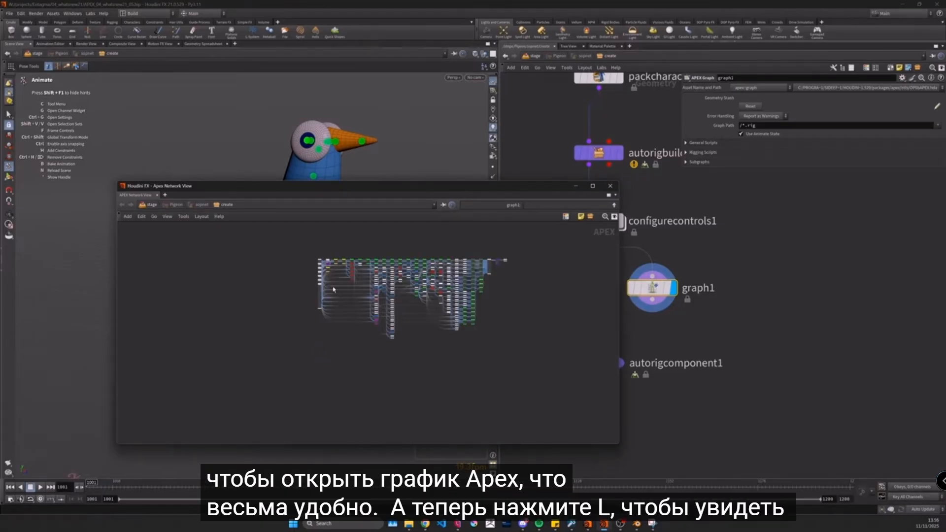
{"action": "scroll", "coordinate": [430, 261], "scroll_direction": "up", "scroll_amount": 5}
{"action": "left_click_drag", "start_coordinate": [429, 193], "coordinate": [424, 293]}
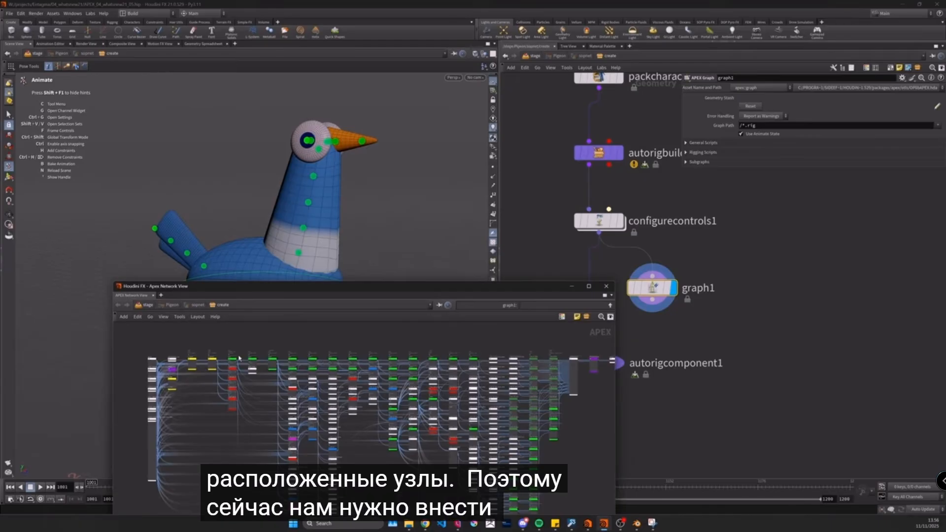
{"action": "scroll", "coordinate": [261, 356], "scroll_direction": "down", "scroll_amount": 1}
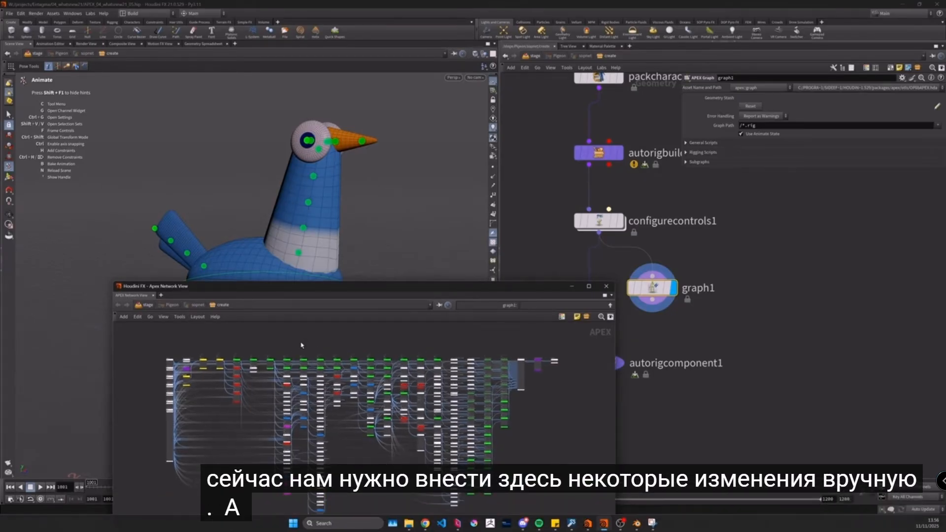
{"action": "scroll", "coordinate": [301, 345], "scroll_direction": "down", "scroll_amount": 1}
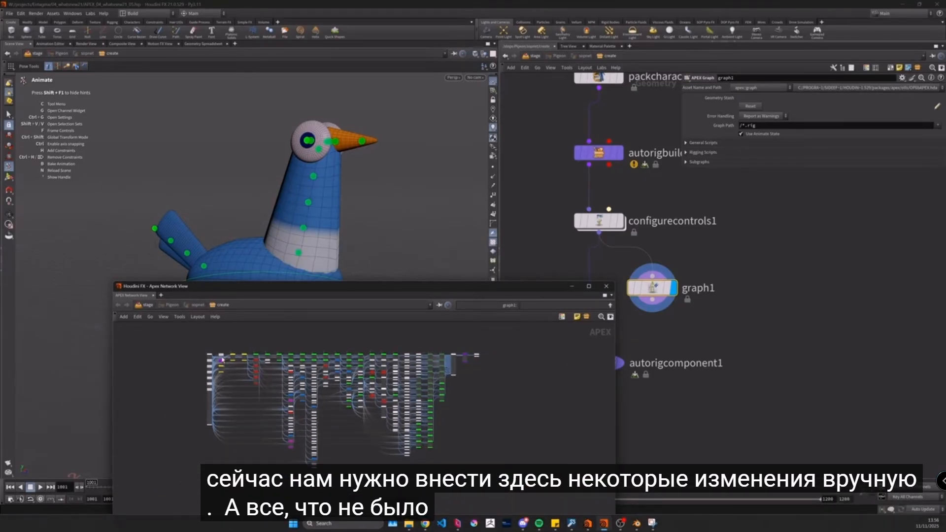
{"action": "left_click_drag", "start_coordinate": [375, 286], "coordinate": [274, 275]}
Step: Connect the output of graph1 to the second input of autorigcomponent1
{"action": "left_click_drag", "start_coordinate": [551, 333], "coordinate": [648, 391]}
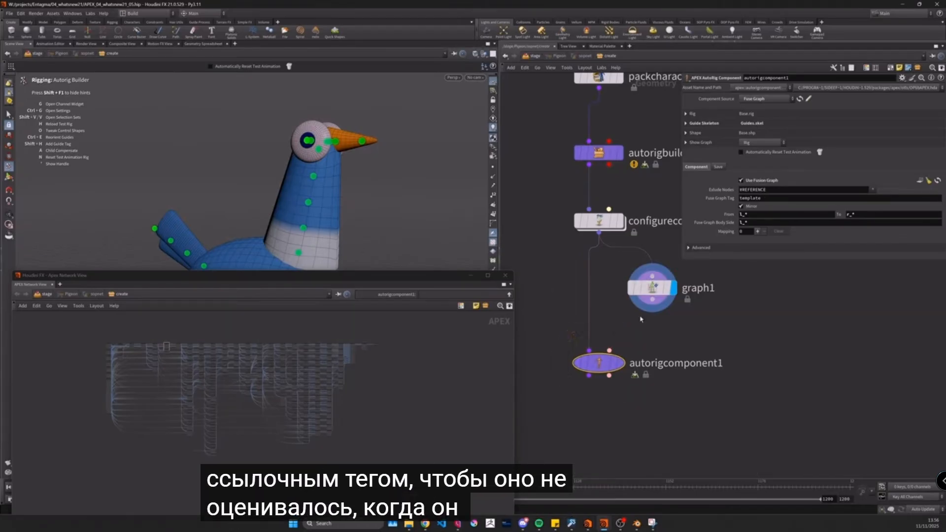
{"action": "mouse_move", "coordinate": [643, 363]}
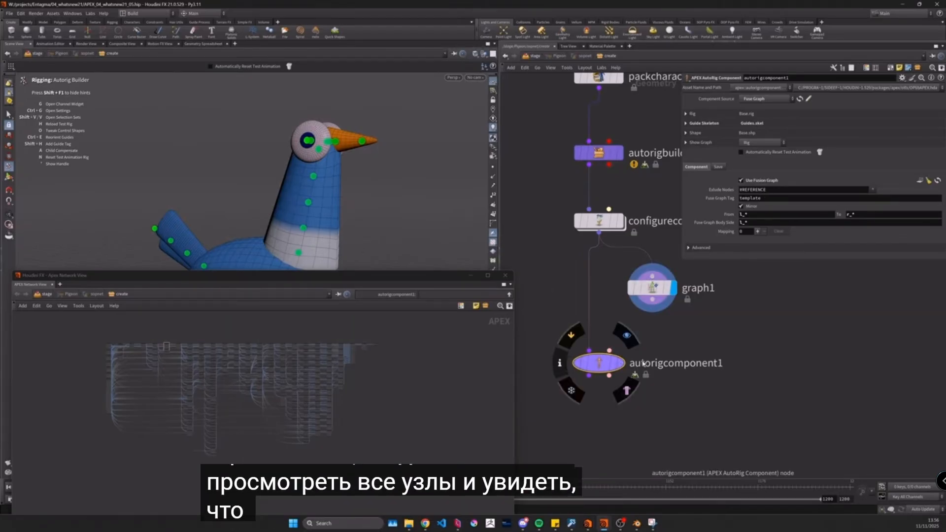
{"action": "left_click", "coordinate": [673, 291]}
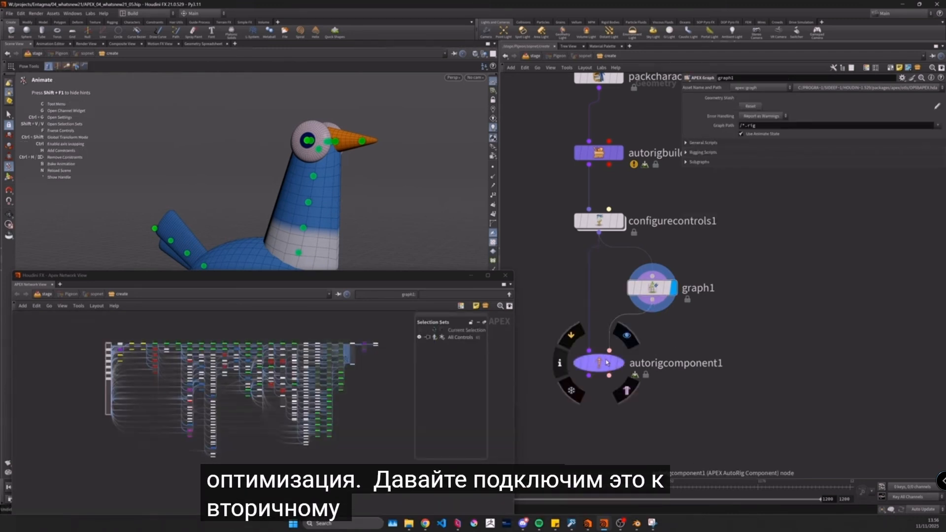
Step: Examine the leg IK/FK blend controls and the body control around the pigeon's lower body
{"action": "left_click_drag", "start_coordinate": [338, 278], "coordinate": [514, 205]}
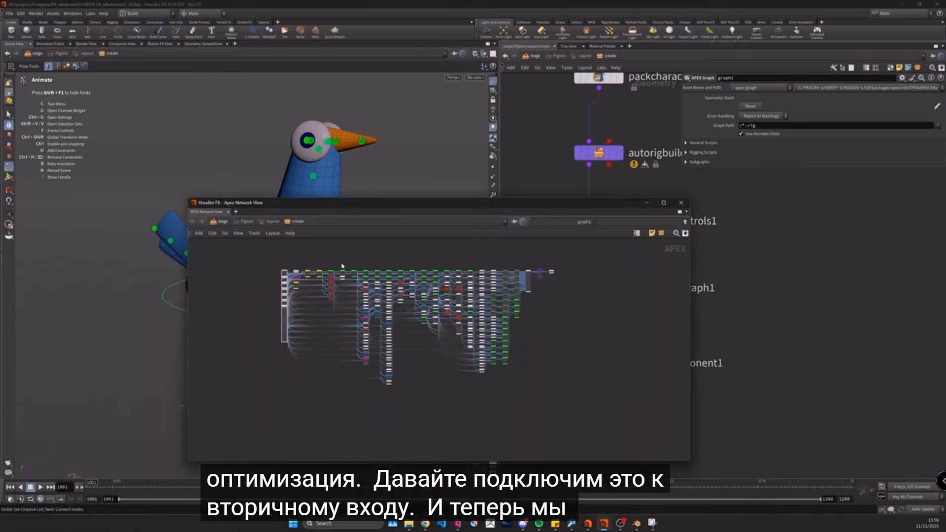
{"action": "scroll", "coordinate": [401, 256], "scroll_direction": "up", "scroll_amount": 5}
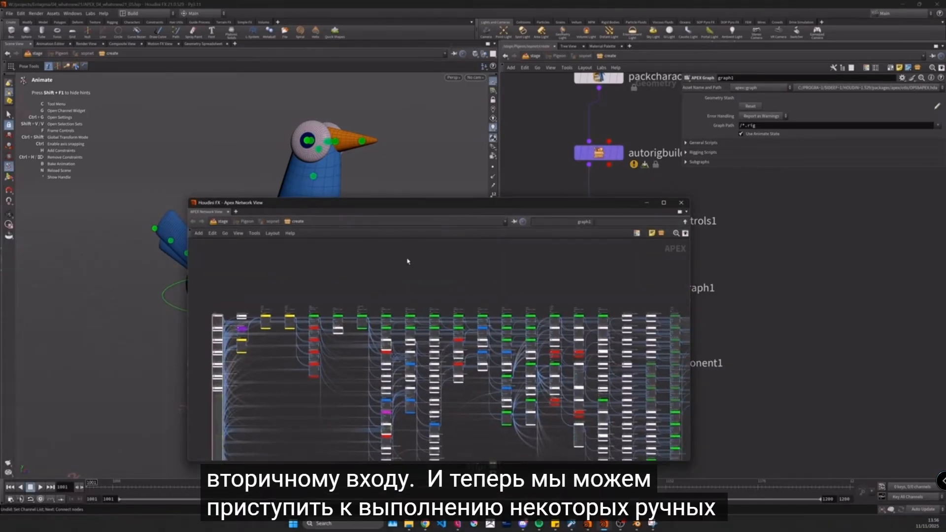
{"action": "left_click_drag", "start_coordinate": [416, 203], "coordinate": [270, 386]}
{"action": "left_click_drag", "start_coordinate": [311, 313], "coordinate": [222, 305], "text": "alt"}
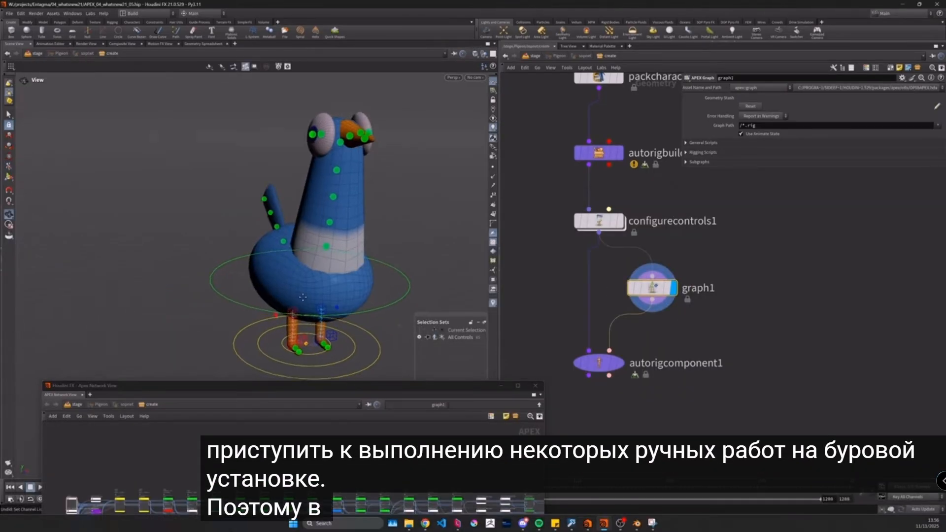
{"action": "scroll", "coordinate": [418, 305], "scroll_direction": "up", "scroll_amount": 4}
{"action": "middle_click_drag", "start_coordinate": [446, 362], "coordinate": [418, 281], "text": "alt"}
{"action": "scroll", "coordinate": [418, 281], "scroll_direction": "up", "scroll_amount": 4}
{"action": "left_click_drag", "start_coordinate": [294, 266], "coordinate": [260, 310], "text": "alt"}
{"action": "middle_click_drag", "start_coordinate": [260, 310], "coordinate": [300, 248], "text": "alt"}
{"action": "left_click_drag", "start_coordinate": [300, 248], "coordinate": [325, 246], "text": "alt"}
{"action": "left_click", "coordinate": [329, 217]}
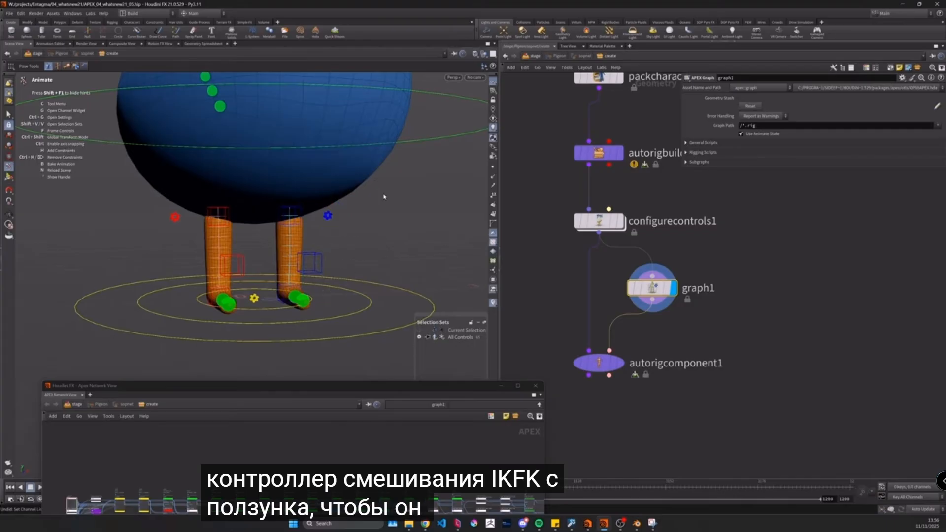
{"action": "scroll", "coordinate": [384, 196], "scroll_direction": "down", "scroll_amount": 4}
{"action": "left_click_drag", "start_coordinate": [245, 143], "coordinate": [258, 169], "text": "alt"}
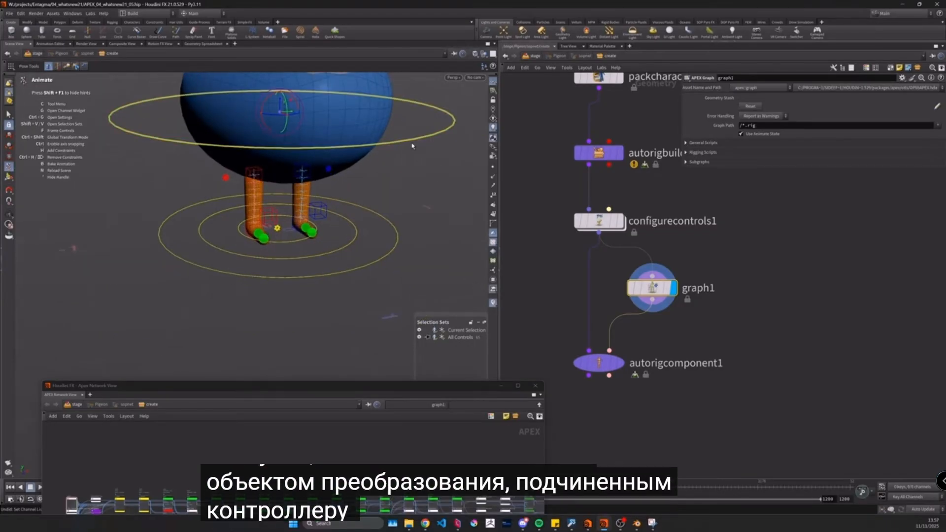
Step: Locate the body and body1 nodes in the APEX graph and move them above the other nodes
{"action": "left_click_drag", "start_coordinate": [353, 390], "coordinate": [616, 162]}
{"action": "scroll", "coordinate": [489, 270], "scroll_direction": "up", "scroll_amount": 6}
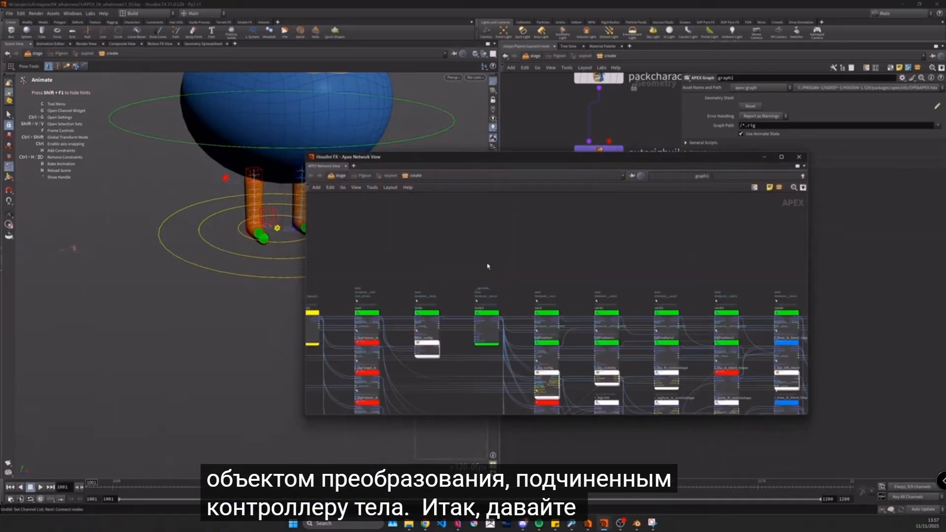
{"action": "left_click_drag", "start_coordinate": [452, 314], "coordinate": [453, 270]}
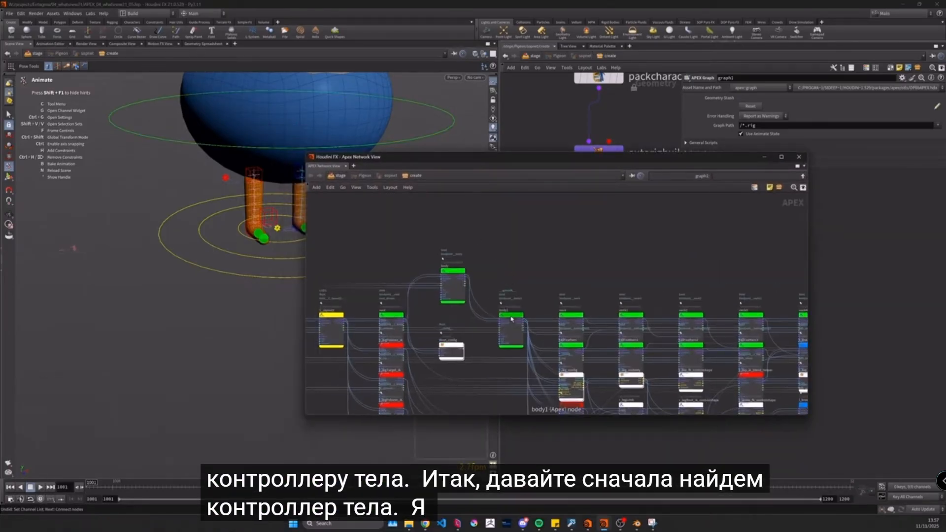
{"action": "left_click_drag", "start_coordinate": [512, 318], "coordinate": [502, 214]}
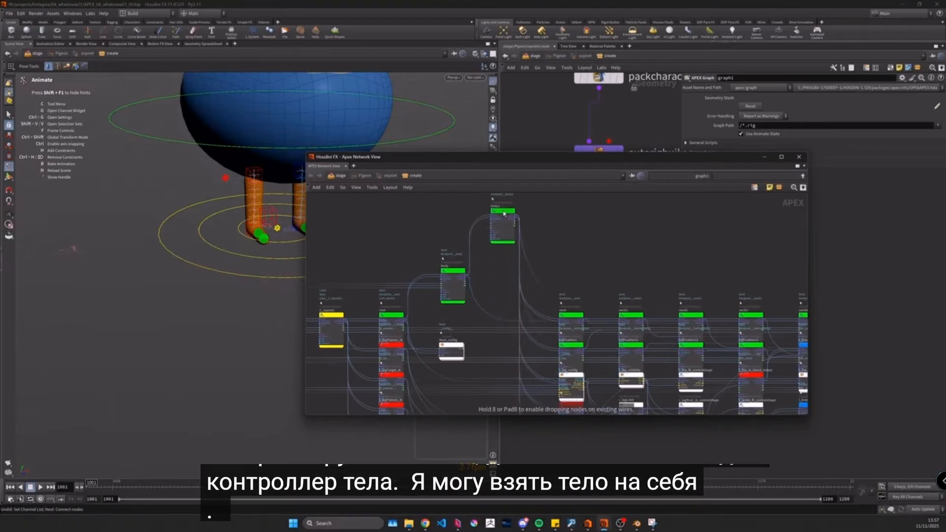
Step: Add a TransformObject node beside body1 in the APEX graph and duplicate it to have two transform objects
{"action": "middle_click_drag", "start_coordinate": [578, 244], "coordinate": [530, 280]}
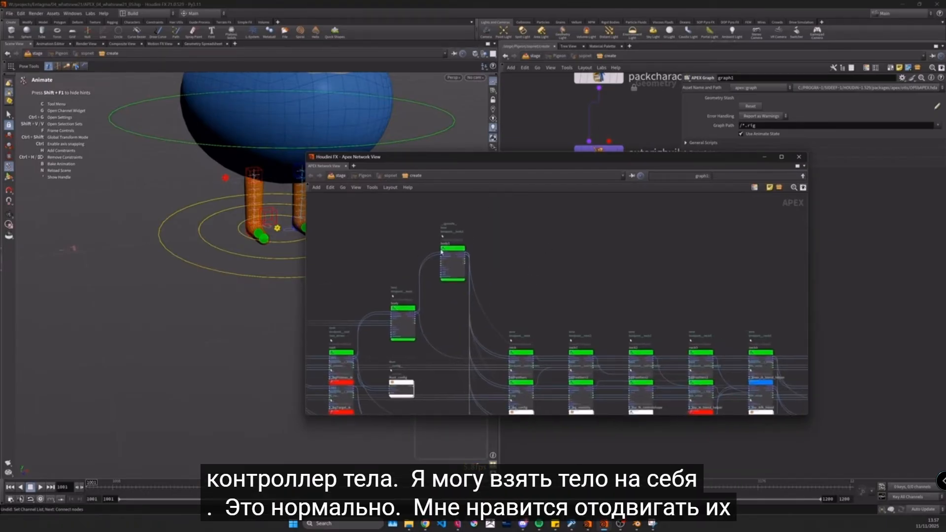
{"action": "scroll", "coordinate": [530, 278], "scroll_direction": "down", "scroll_amount": 5}
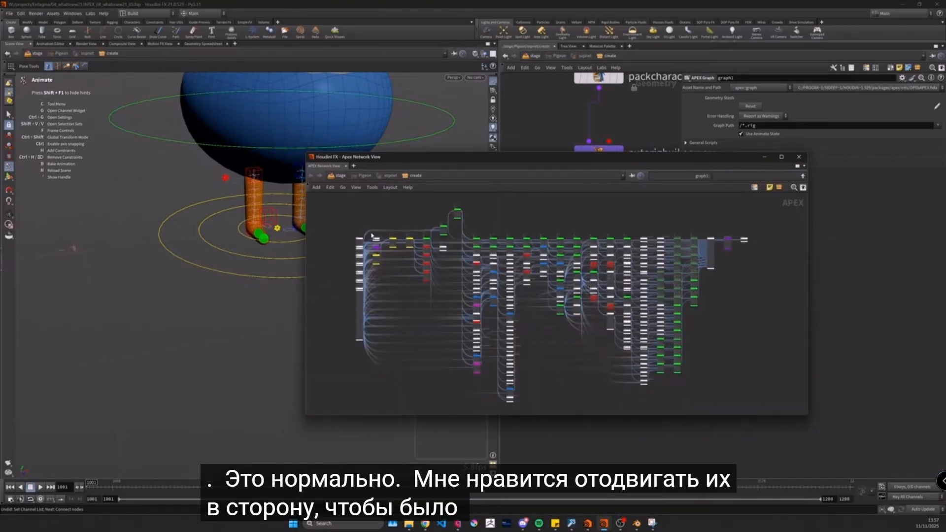
{"action": "middle_click_drag", "start_coordinate": [517, 220], "coordinate": [549, 312]}
{"action": "scroll", "coordinate": [483, 307], "scroll_direction": "up", "scroll_amount": 4}
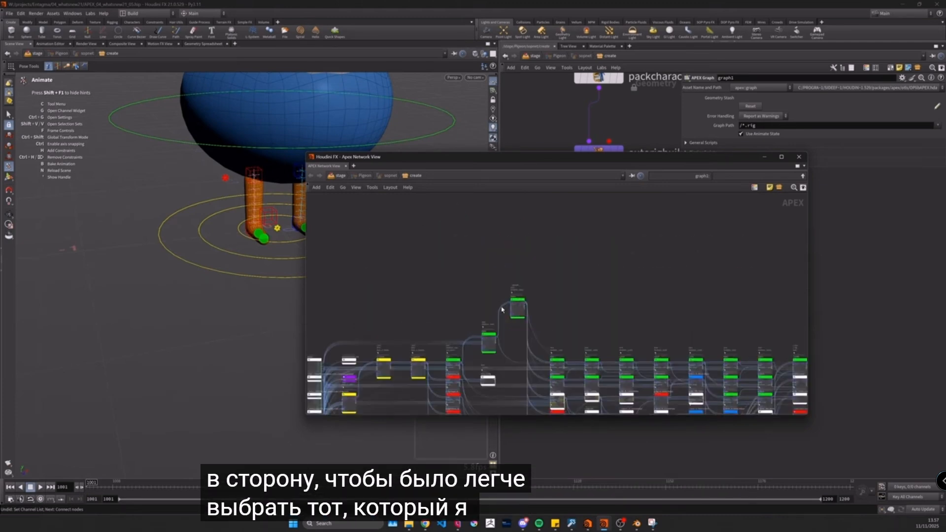
{"action": "scroll", "coordinate": [503, 309], "scroll_direction": "up", "scroll_amount": 3}
{"action": "key", "text": "Tab"}
{"action": "type", "text": "tran"}
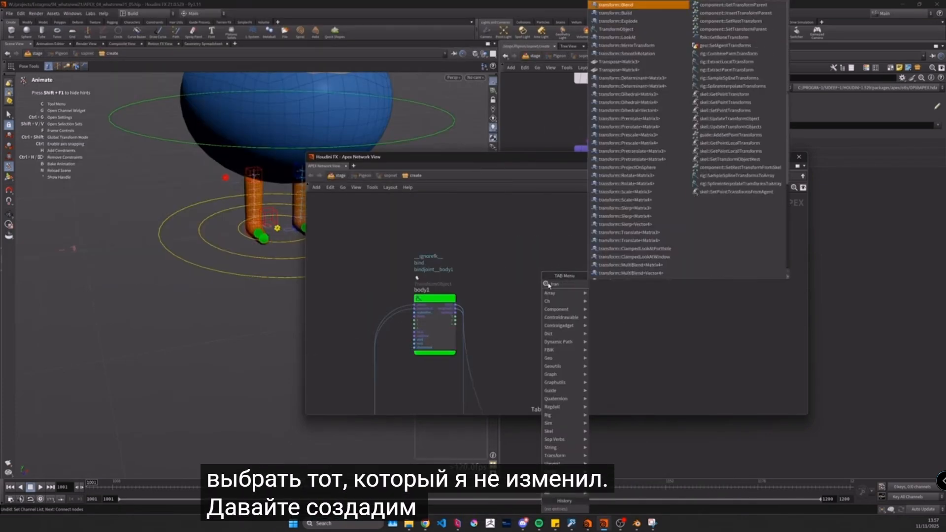
{"action": "left_click", "coordinate": [615, 29]}
{"action": "left_click", "coordinate": [522, 277]}
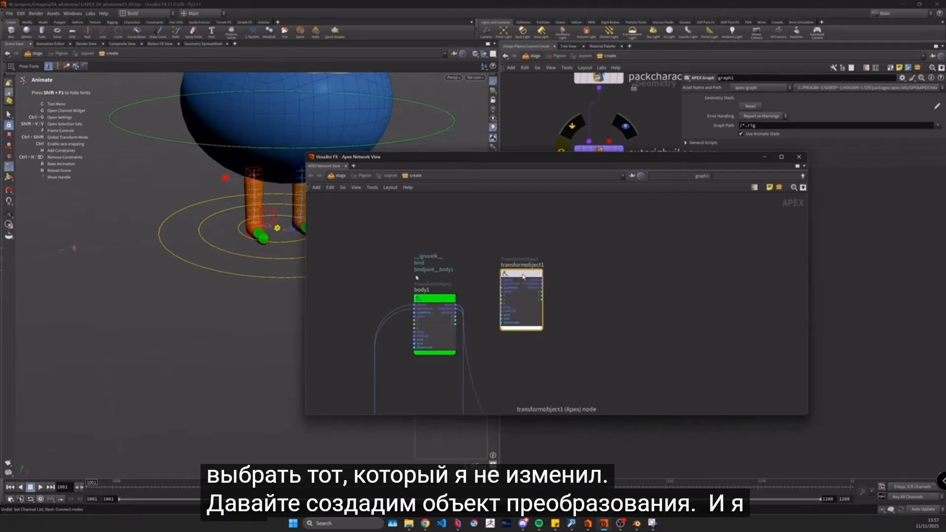
{"action": "key", "text": "ctrl+c"}
{"action": "key", "text": "ctrl+v"}
{"action": "scroll", "coordinate": [561, 285], "scroll_direction": "up", "scroll_amount": 3}
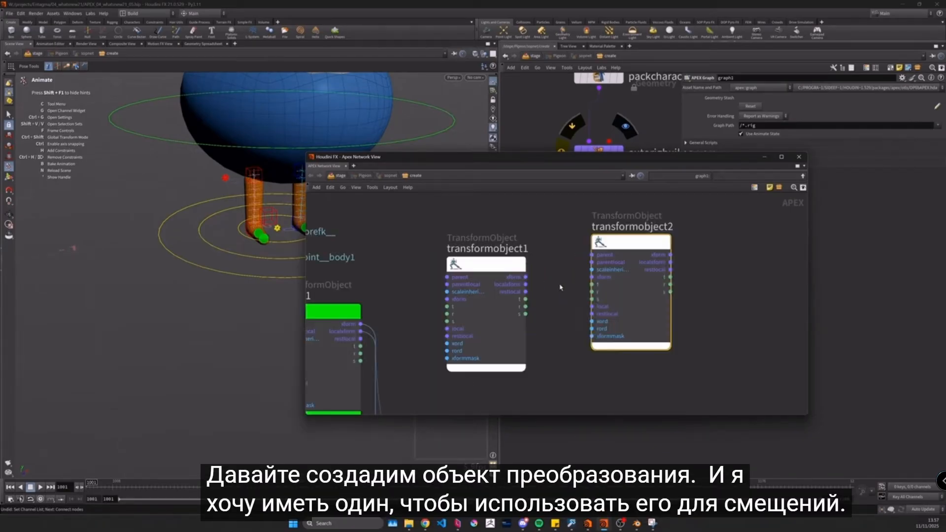
Step: Wire body1 into the parent and parentlocal inputs of transformobject1, and transformobject1 into the parent input of transformobject2
{"action": "left_click_drag", "start_coordinate": [525, 277], "coordinate": [615, 268]}
{"action": "middle_click_drag", "start_coordinate": [350, 326], "coordinate": [472, 293]}
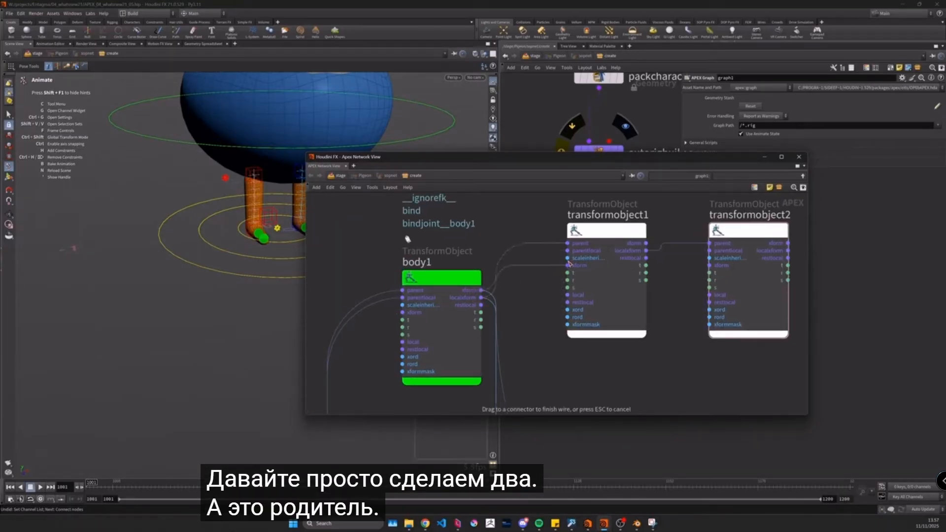
{"action": "middle_click_drag", "start_coordinate": [674, 278], "coordinate": [547, 280]}
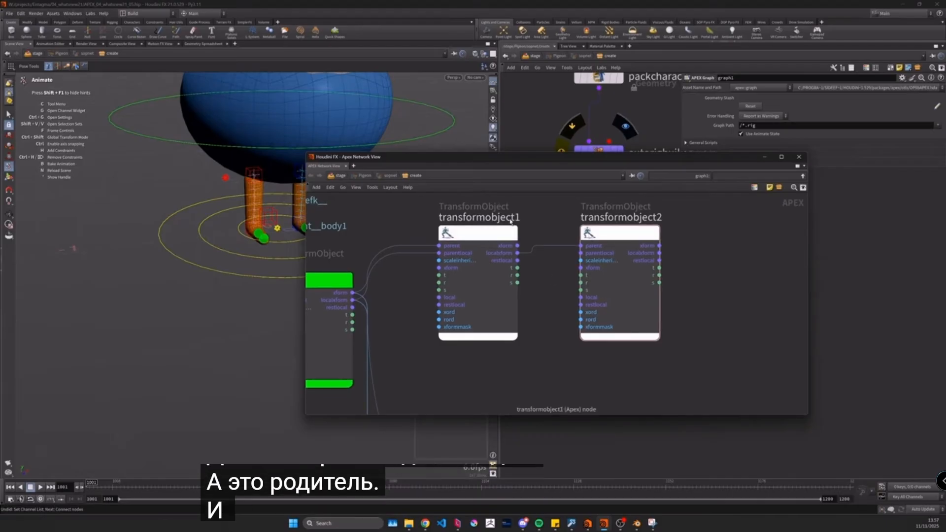
Step: Rename transformobject1 to l_ikfkSwitch_offset
{"action": "left_click", "coordinate": [517, 218]}
{"action": "left_click_drag", "start_coordinate": [522, 218], "coordinate": [502, 220]}
{"action": "key", "text": "BackSpace"}
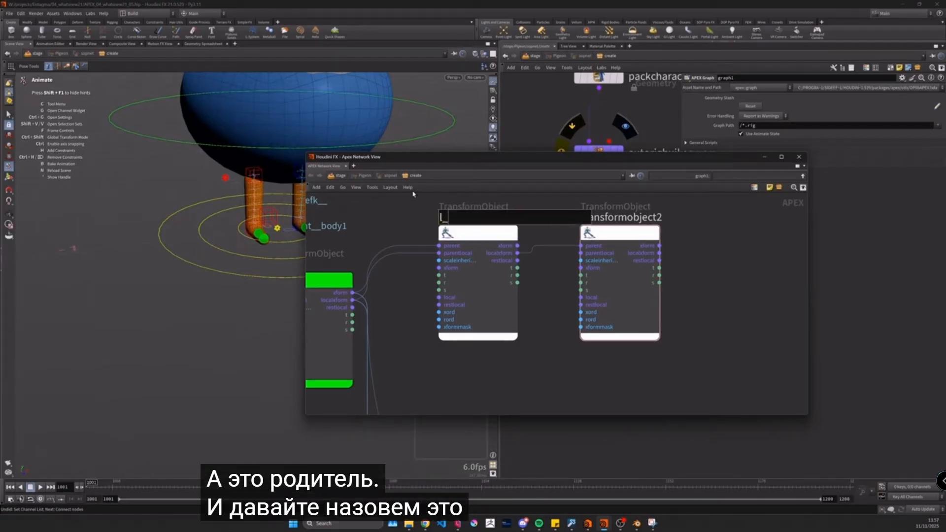
{"action": "type", "text": "l_ikfkSwitch_offset"}
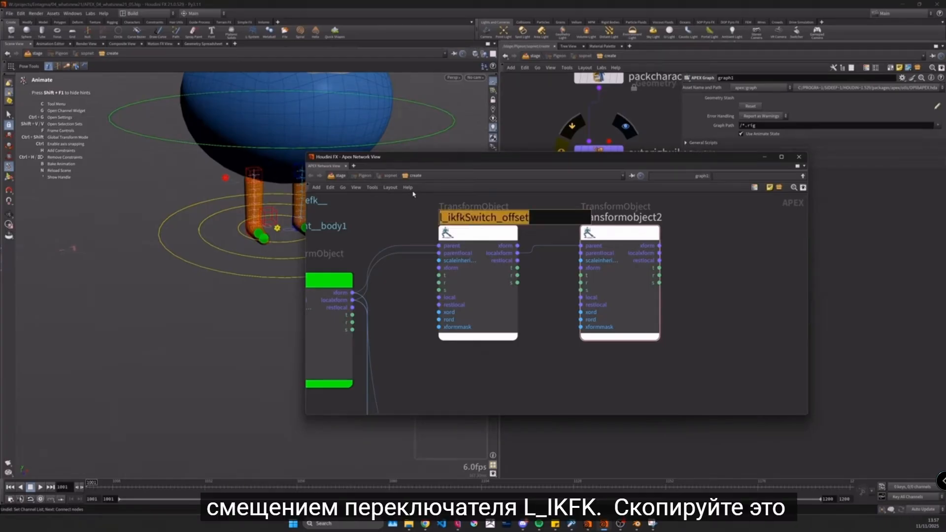
Step: Reuse the offset node's name for transformobject2, changing its ending so it reads l_ikfkSwitch_ctrl
{"action": "key", "text": "ctrl+c"}
{"action": "left_click", "coordinate": [589, 218]}
{"action": "key", "text": "ctrl+v"}
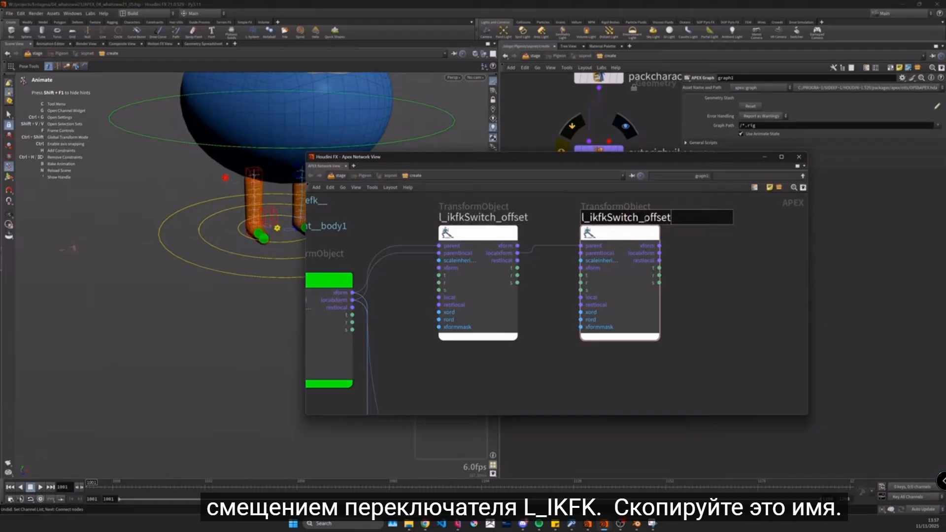
{"action": "left_click_drag", "start_coordinate": [643, 217], "coordinate": [736, 212]}
{"action": "type", "text": "ctrl"}
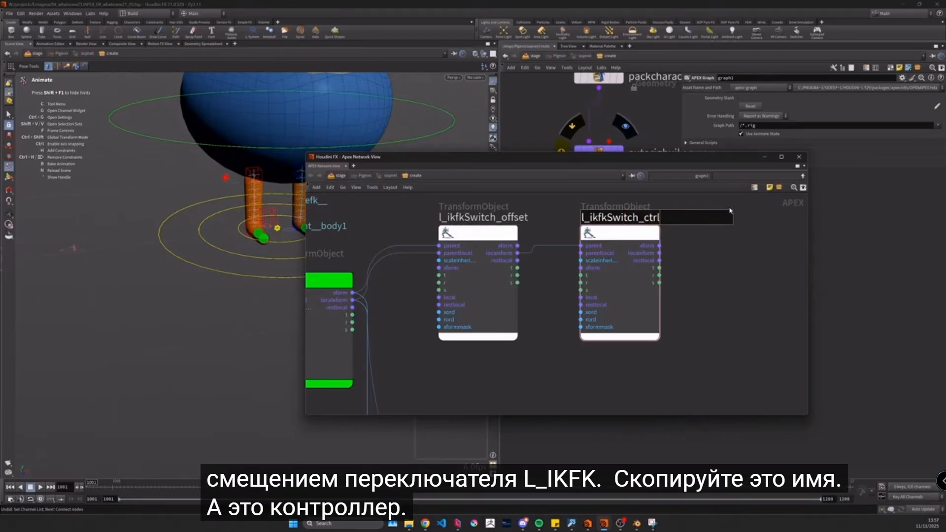
{"action": "key", "text": "Return"}
Step: Promote the t input of l_ikfkSwitch_ctrl to the parms node and name the new output l_ikfkSwitch_t
{"action": "scroll", "coordinate": [552, 276], "scroll_direction": "down", "scroll_amount": 3}
{"action": "left_click", "coordinate": [661, 256]}
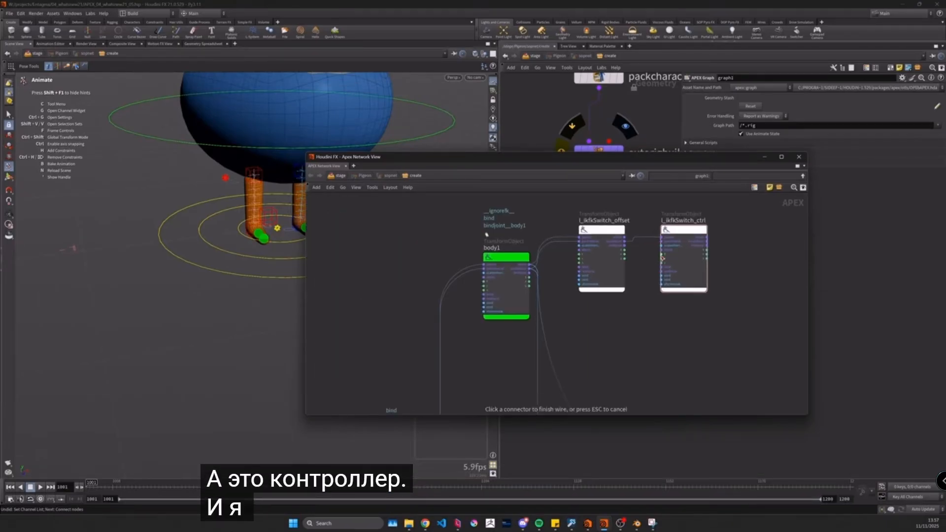
{"action": "scroll", "coordinate": [409, 224], "scroll_direction": "down", "scroll_amount": 8}
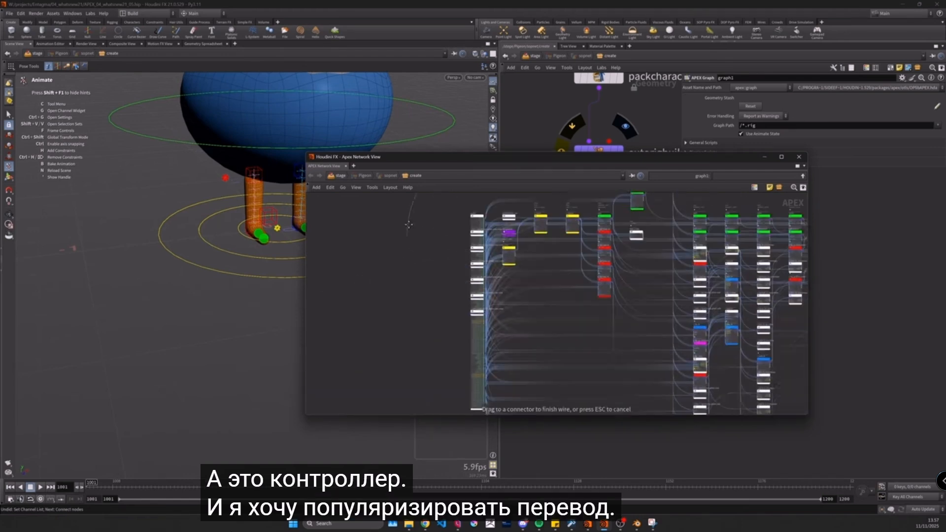
{"action": "scroll", "coordinate": [591, 279], "scroll_direction": "up", "scroll_amount": 10}
{"action": "left_click", "coordinate": [585, 282]}
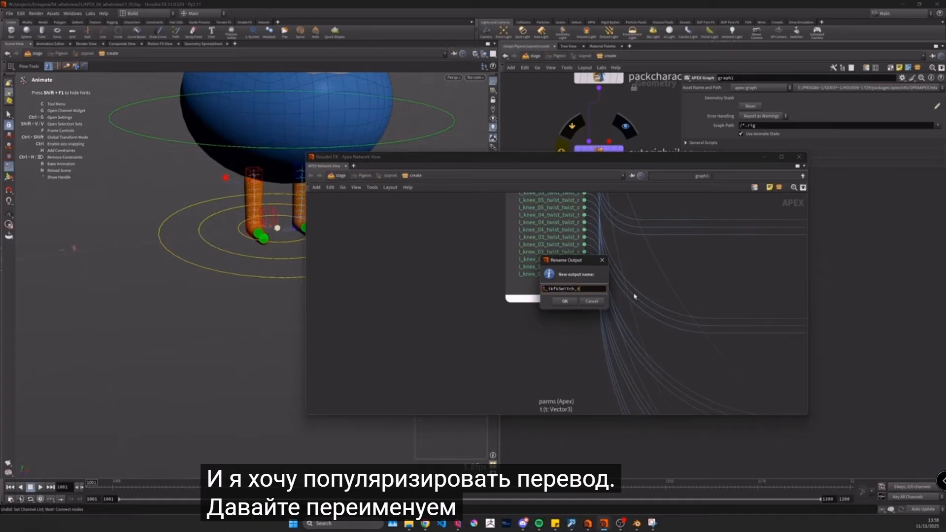
{"action": "left_click", "coordinate": [565, 301]}
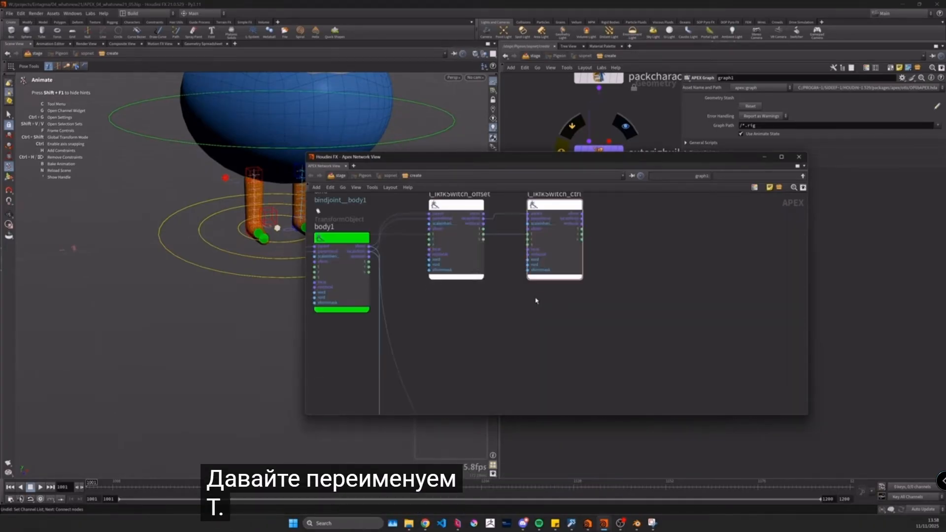
Step: Move the l_ikfkSwitch_offset node slightly higher than l_ikfkSwitch_ctrl in the APEX graph
{"action": "middle_click_drag", "start_coordinate": [536, 300], "coordinate": [570, 339]}
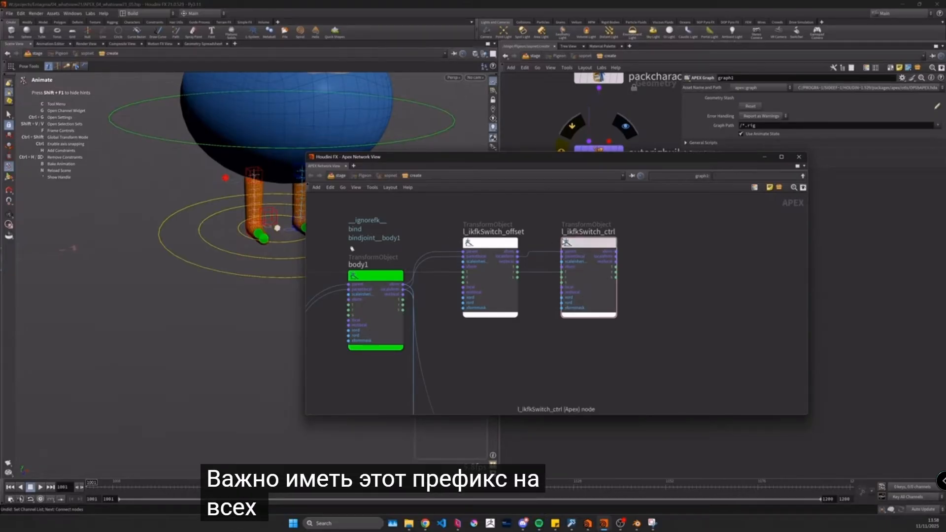
{"action": "middle_click_drag", "start_coordinate": [545, 219], "coordinate": [529, 236]}
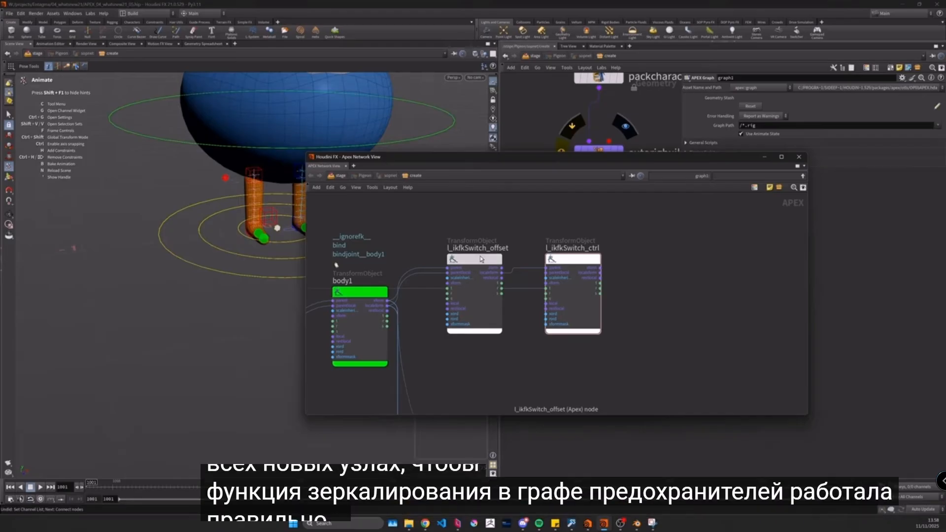
{"action": "left_click_drag", "start_coordinate": [481, 257], "coordinate": [481, 241]}
{"action": "scroll", "coordinate": [675, 293], "scroll_direction": "down", "scroll_amount": 2}
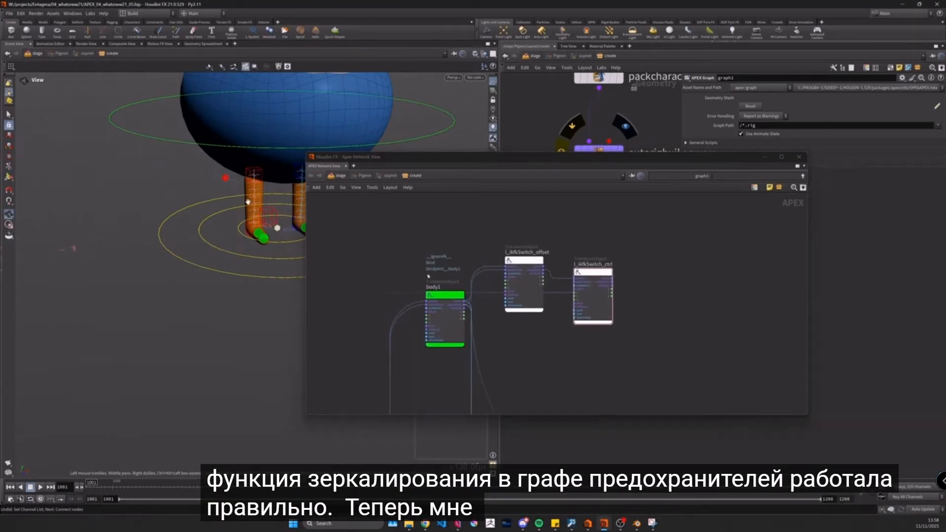
Step: Select the blue gear control beside the pigeon's leg in the viewport to identify its node name
{"action": "middle_click_drag", "start_coordinate": [245, 204], "coordinate": [102, 230], "text": "alt"}
{"action": "left_click_drag", "start_coordinate": [168, 213], "coordinate": [163, 194], "text": "alt"}
{"action": "right_click_drag", "start_coordinate": [163, 194], "coordinate": [252, 222], "text": "alt"}
{"action": "left_click_drag", "start_coordinate": [252, 221], "coordinate": [193, 222], "text": "alt"}
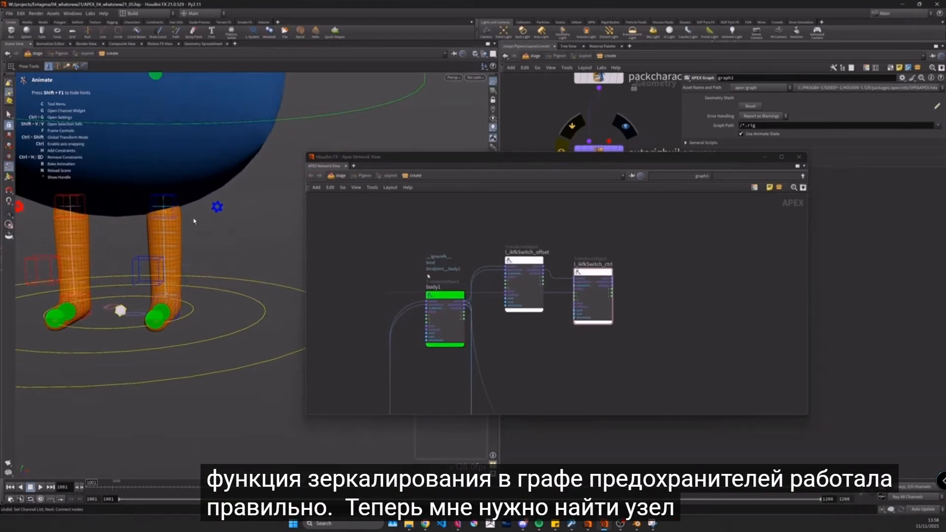
{"action": "left_click", "coordinate": [217, 206]}
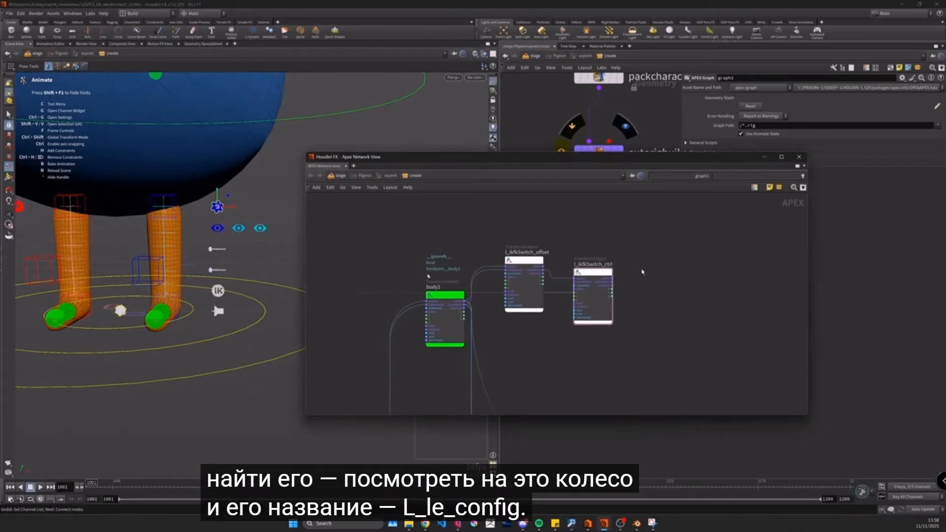
Step: Search the APEX graph for "leg config" and select the l_leg_config node
{"action": "key", "text": "ctrl+f"}
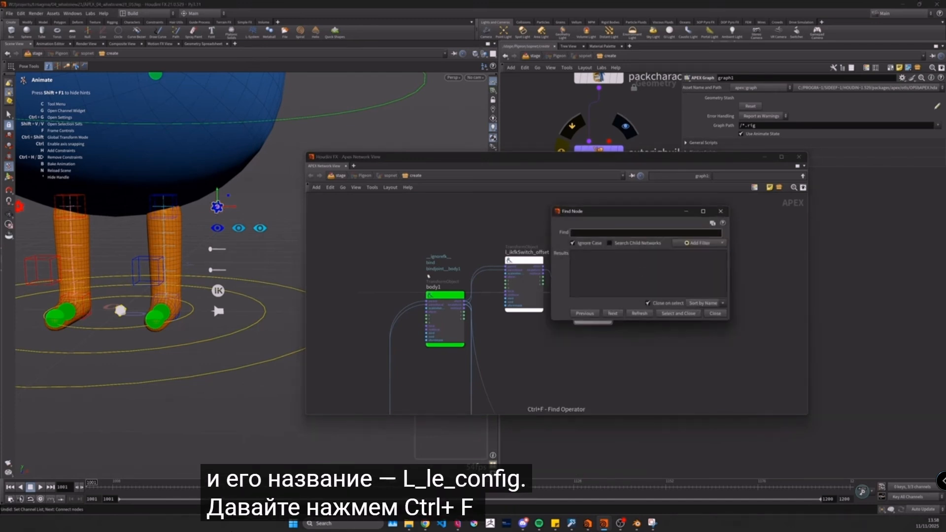
{"action": "type", "text": "leg config"}
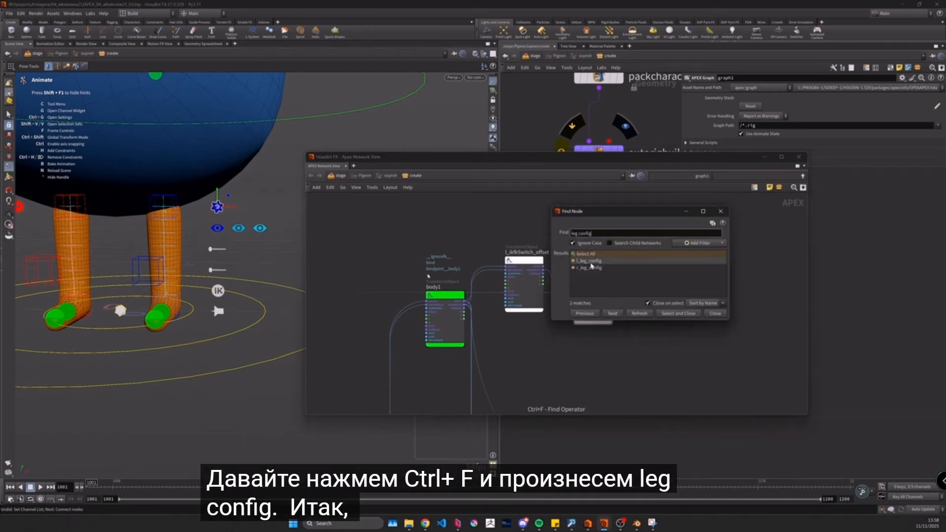
{"action": "left_click", "coordinate": [591, 264]}
{"action": "left_click", "coordinate": [720, 212]}
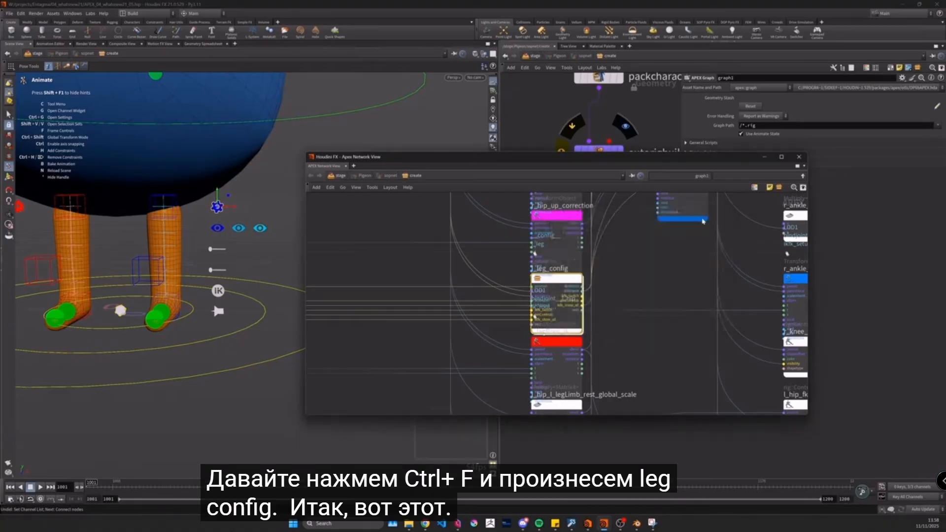
{"action": "scroll", "coordinate": [613, 356], "scroll_direction": "down", "scroll_amount": 5}
{"action": "left_click_drag", "start_coordinate": [597, 336], "coordinate": [740, 351]}
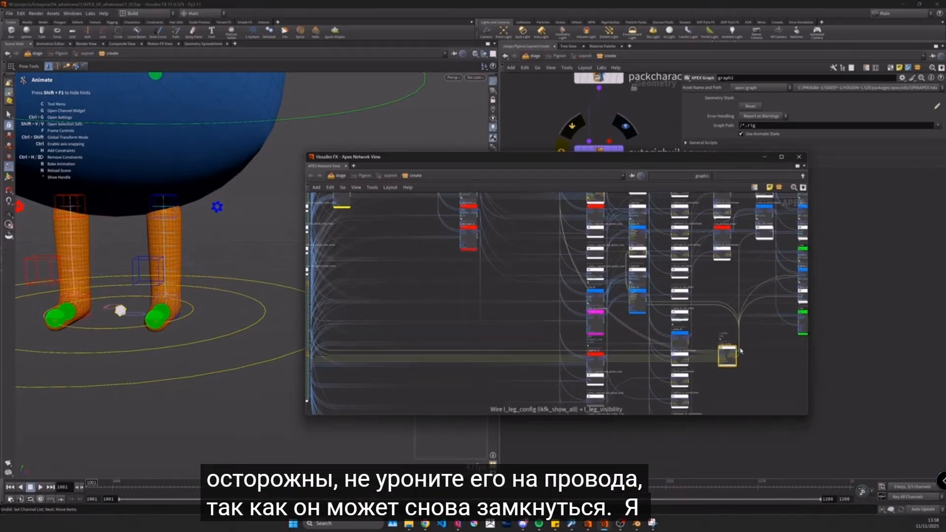
{"action": "key", "text": "ctrl+z"}
Step: Move l_leg_config in one go to the empty area beside the l_ikfkSwitch nodes, clear of any wires
{"action": "scroll", "coordinate": [504, 381], "scroll_direction": "down", "scroll_amount": 10}
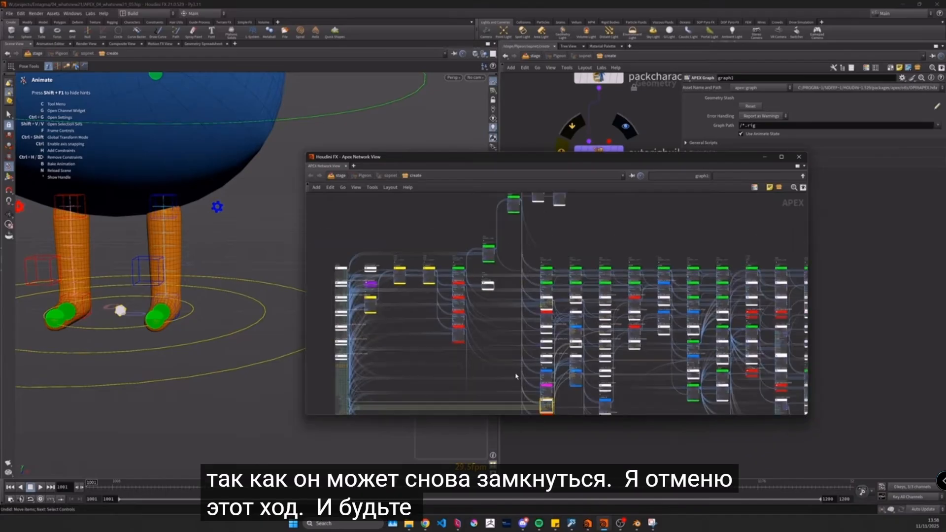
{"action": "left_click_drag", "start_coordinate": [539, 413], "coordinate": [582, 221]}
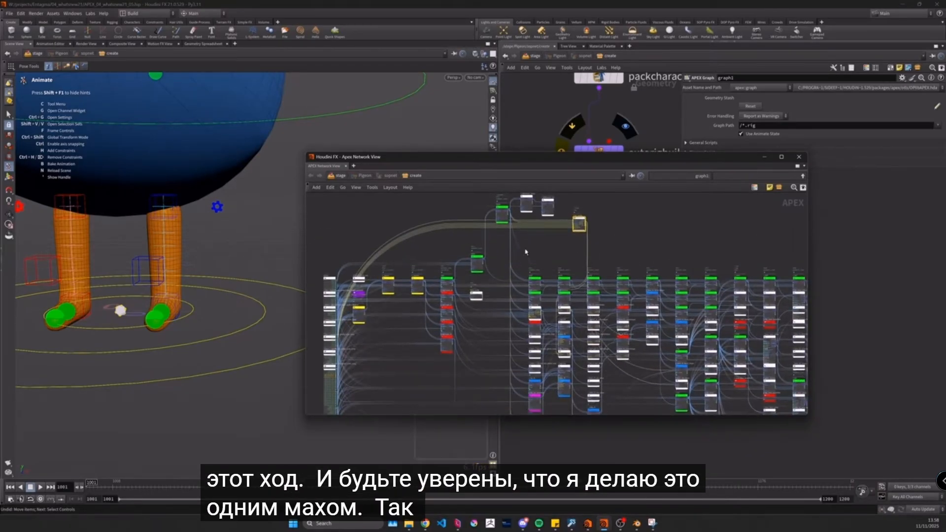
{"action": "scroll", "coordinate": [526, 252], "scroll_direction": "up", "scroll_amount": 8}
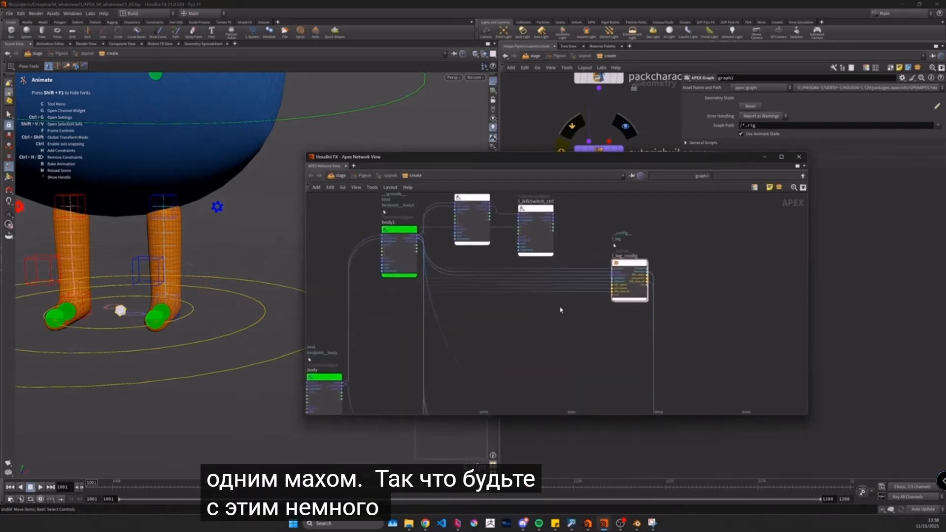
Step: Add a Vector3ToFloat node fed by the t output of l_ikfkSwitch_ctrl, with l_leg_config moved farther away to make room
{"action": "scroll", "coordinate": [560, 310], "scroll_direction": "up", "scroll_amount": 3}
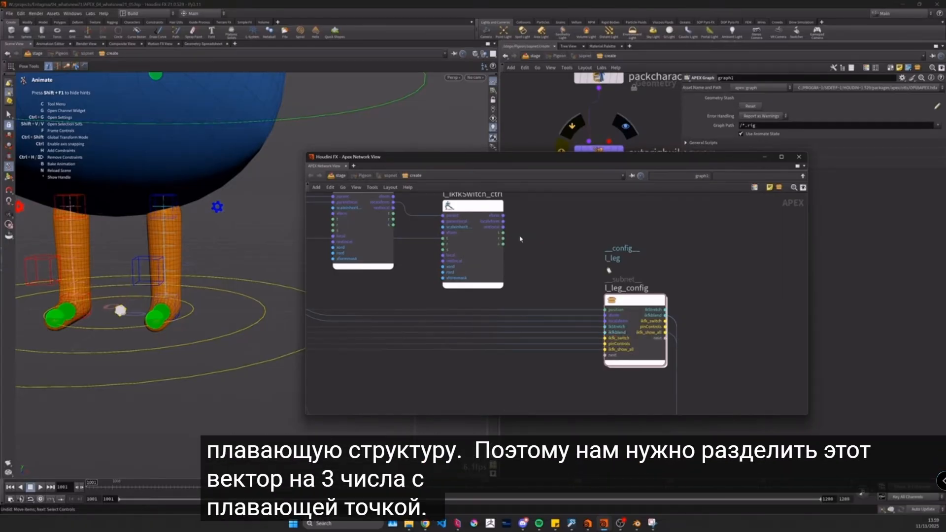
{"action": "key", "text": "Tab"}
{"action": "type", "text": "vector3to"}
{"action": "left_click", "coordinate": [584, 250]}
{"action": "left_click", "coordinate": [561, 246]}
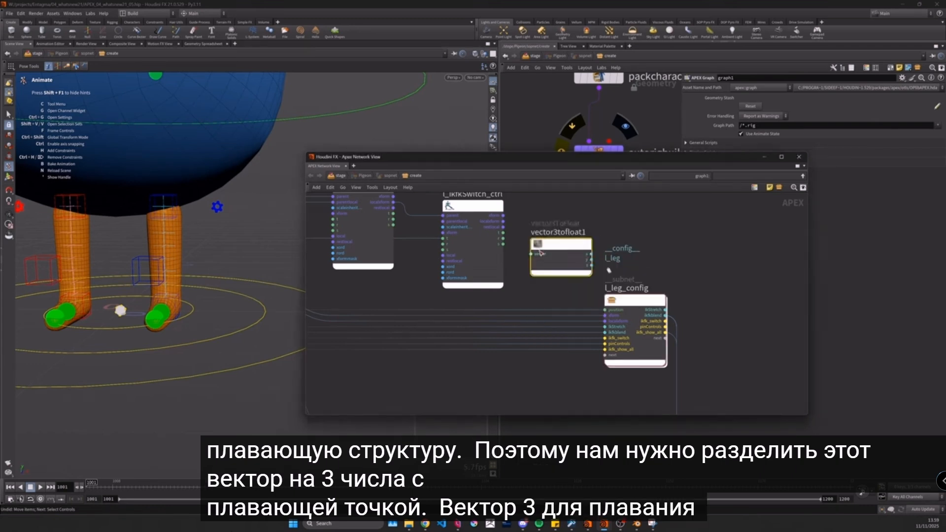
{"action": "middle_click_drag", "start_coordinate": [618, 299], "coordinate": [563, 296]}
{"action": "left_click_drag", "start_coordinate": [562, 296], "coordinate": [636, 289]}
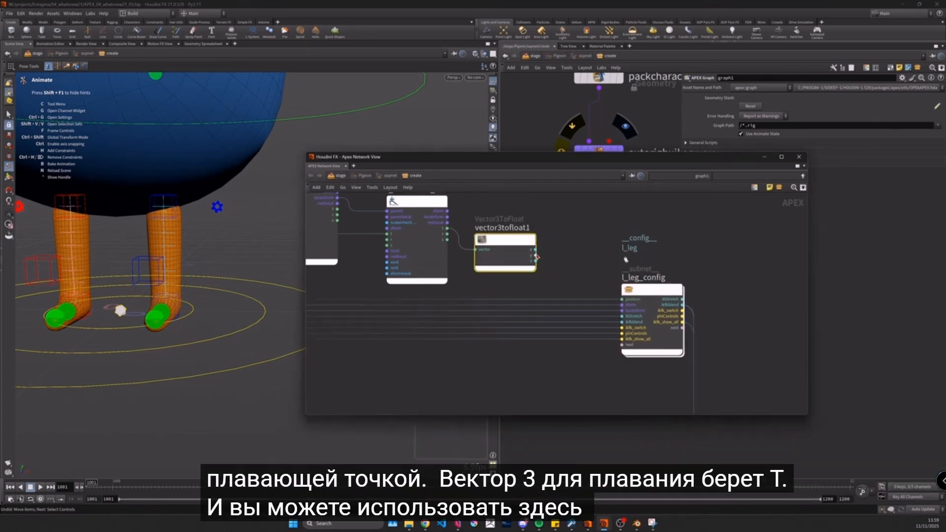
Step: Connect the x output of vector3tofloat1 to the ikfkblend input of l_leg_config and space the vector3tofloat1 node farther from l_ikfkSwitch_ctrl
{"action": "left_click_drag", "start_coordinate": [535, 251], "coordinate": [622, 322]}
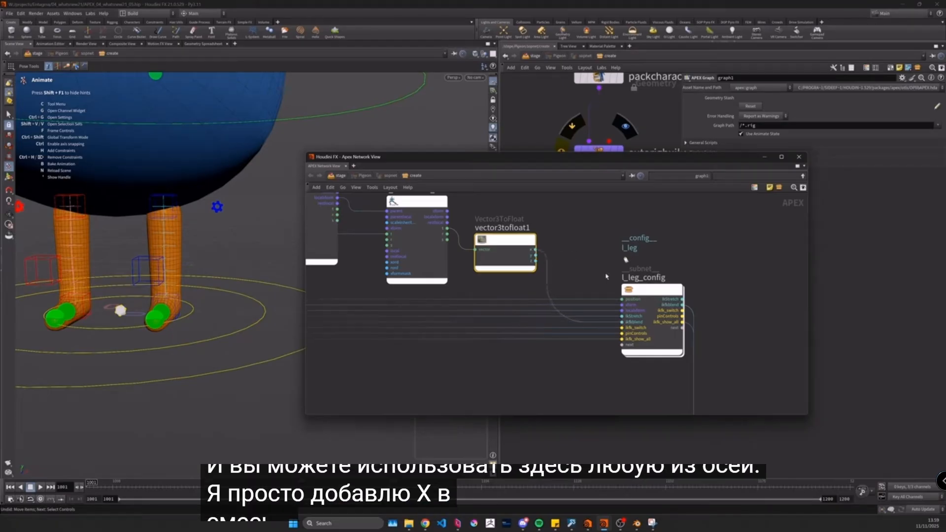
{"action": "scroll", "coordinate": [591, 241], "scroll_direction": "down", "scroll_amount": 1}
{"action": "middle_click_drag", "start_coordinate": [515, 242], "coordinate": [584, 248]}
{"action": "scroll", "coordinate": [584, 249], "scroll_direction": "up", "scroll_amount": 3}
{"action": "left_click_drag", "start_coordinate": [579, 261], "coordinate": [621, 269]}
{"action": "middle_click_drag", "start_coordinate": [546, 221], "coordinate": [540, 254]}
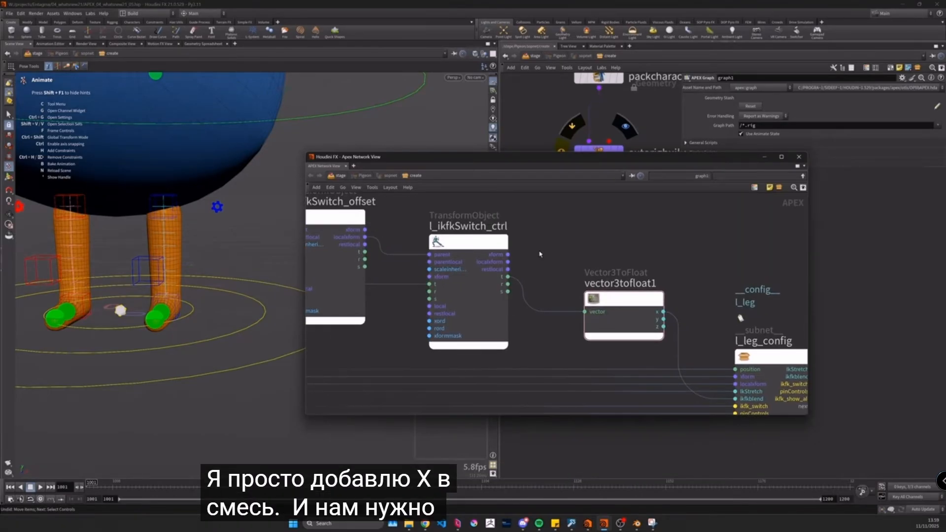
Step: Rename vector3tofloat1 to l_ikfkSwitch_vector3tofloat, using the prefix from the l_ikfkSwitch_ctrl node
{"action": "double_click", "coordinate": [435, 228]}
{"action": "left_click_drag", "start_coordinate": [430, 226], "coordinate": [487, 226]}
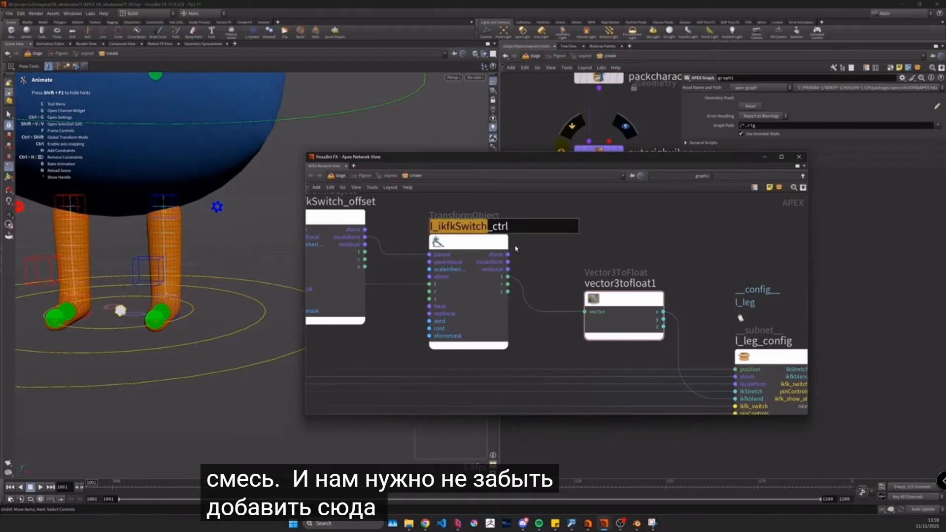
{"action": "double_click", "coordinate": [604, 283]}
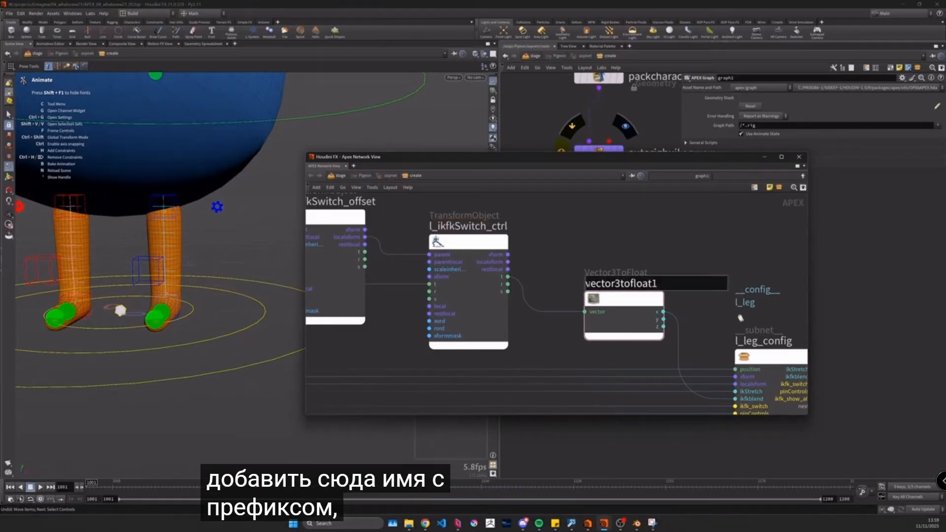
{"action": "type", "text": "_ikfkSwitch_"}
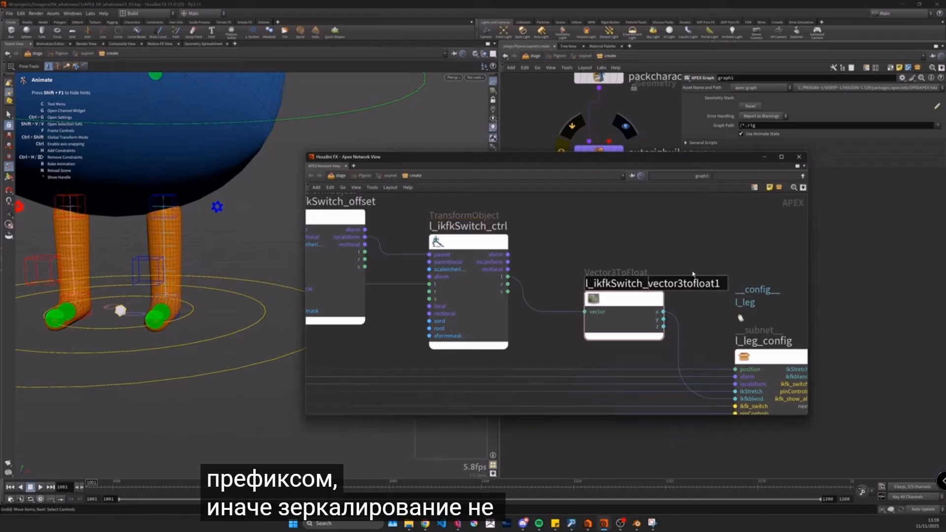
{"action": "key", "text": "Return"}
Step: Move l_ikfkSwitch_ctrl farther from l_ikfkSwitch_offset to widen the gap between the two nodes
{"action": "scroll", "coordinate": [650, 192], "scroll_direction": "down", "scroll_amount": 3}
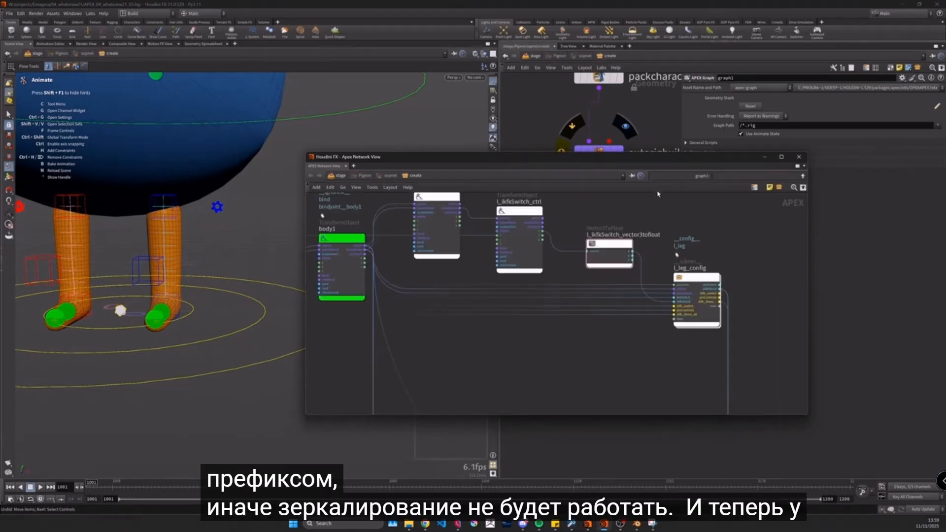
{"action": "scroll", "coordinate": [658, 193], "scroll_direction": "down", "scroll_amount": 4}
{"action": "left_click", "coordinate": [550, 250]}
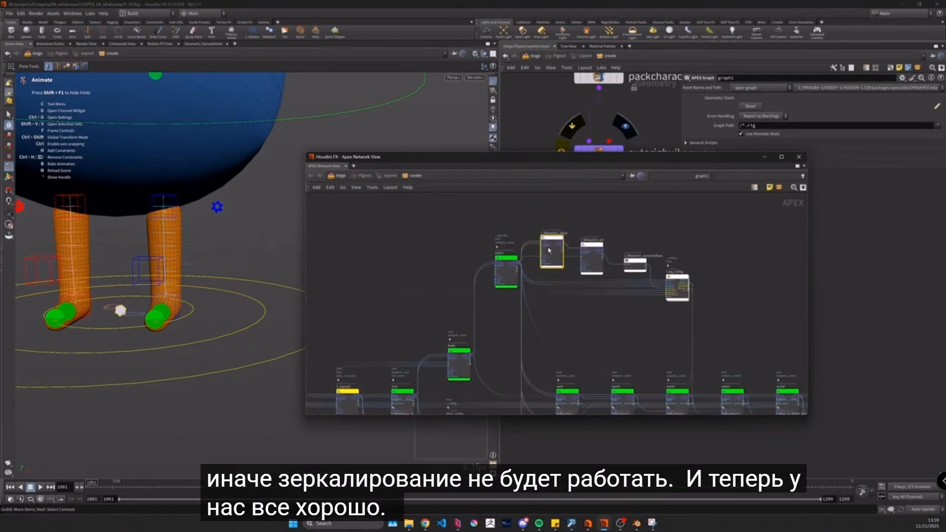
{"action": "scroll", "coordinate": [537, 245], "scroll_direction": "up", "scroll_amount": 4}
{"action": "left_click_drag", "start_coordinate": [599, 242], "coordinate": [621, 242]}
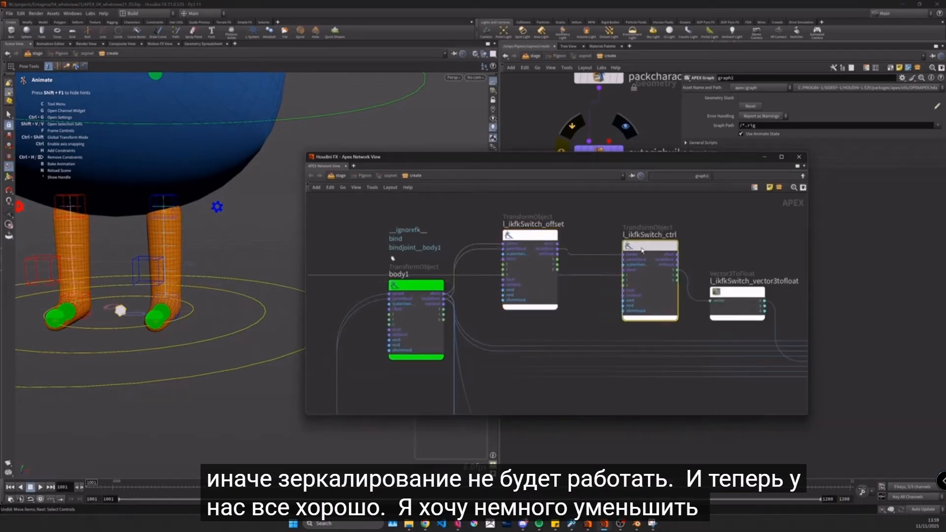
Step: Set the scale of l_ikfkSwitch_offset to 0.2 on all axes and its X translation to 0.5, and close the APEX network window
{"action": "left_click", "coordinate": [539, 241]}
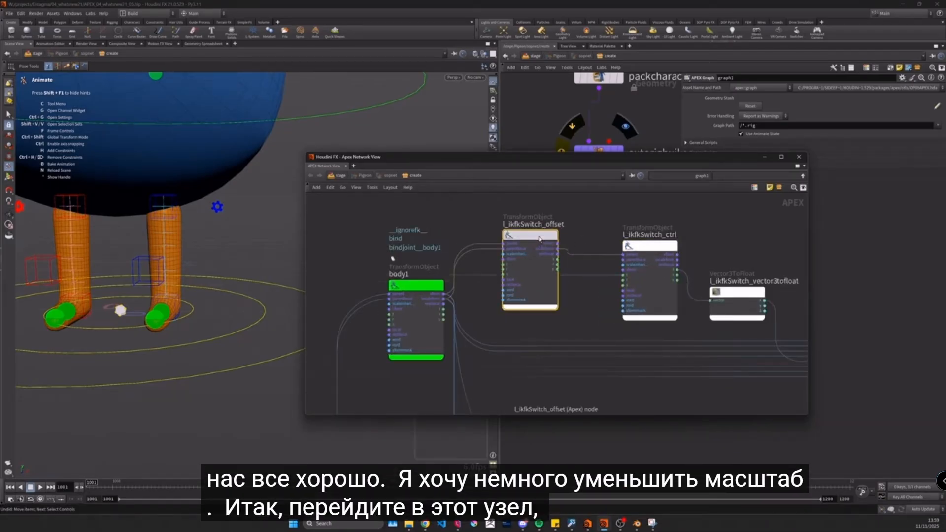
{"action": "key", "text": "p"}
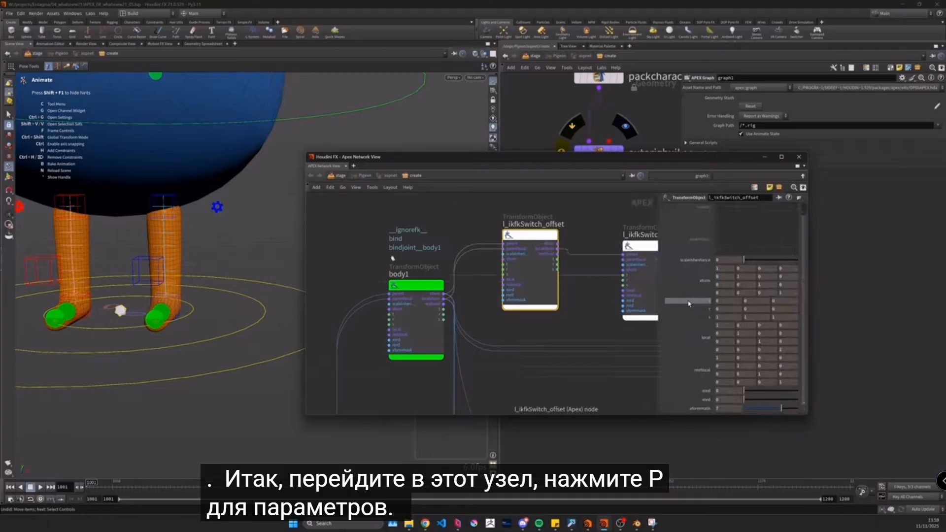
{"action": "middle_click_drag", "start_coordinate": [685, 316], "coordinate": [668, 315]}
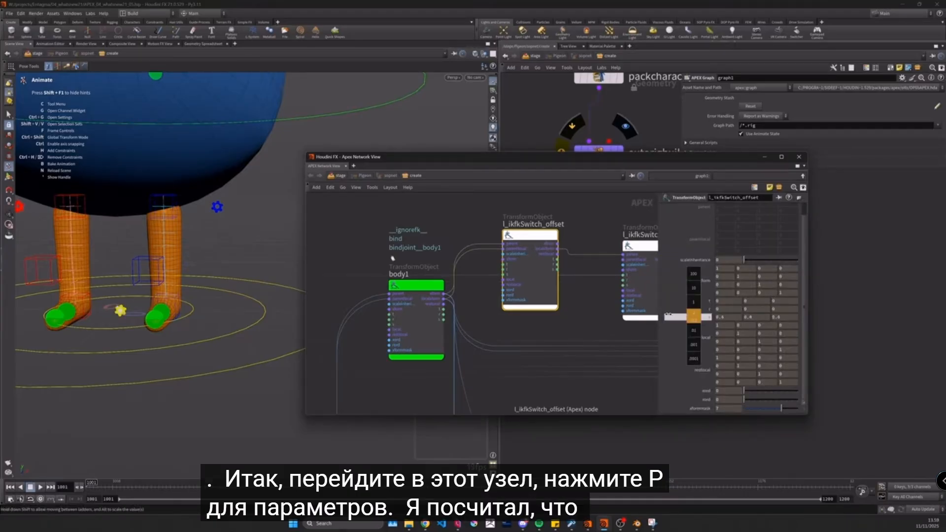
{"action": "middle_click_drag", "start_coordinate": [663, 312], "coordinate": [662, 313]}
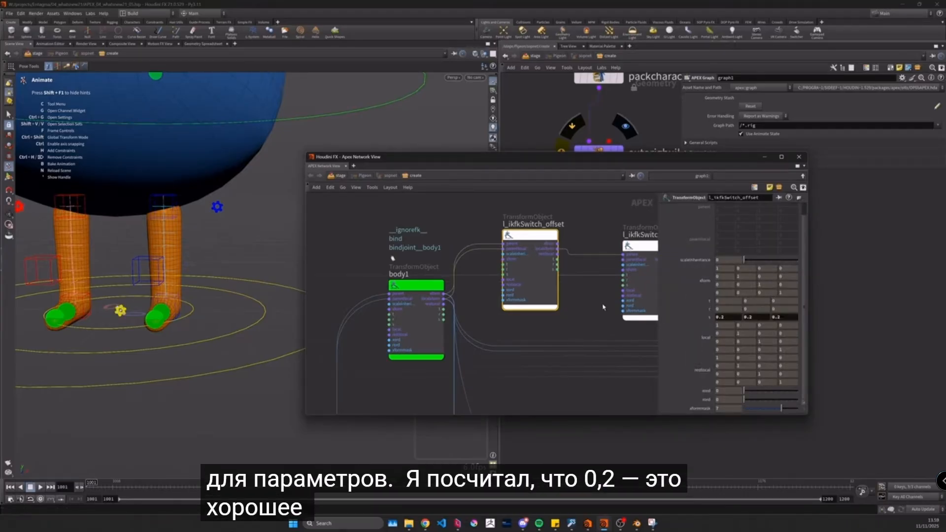
{"action": "middle_click_drag", "start_coordinate": [603, 305], "coordinate": [564, 302]}
{"action": "left_click_drag", "start_coordinate": [501, 234], "coordinate": [499, 216]}
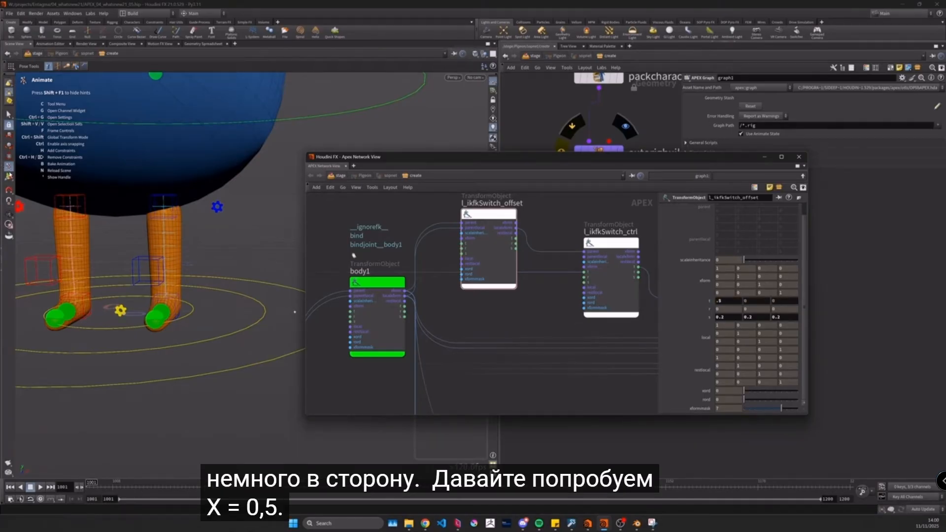
{"action": "right_click_drag", "start_coordinate": [203, 230], "coordinate": [172, 217], "text": "alt"}
{"action": "left_click_drag", "start_coordinate": [173, 217], "coordinate": [227, 234], "text": "alt"}
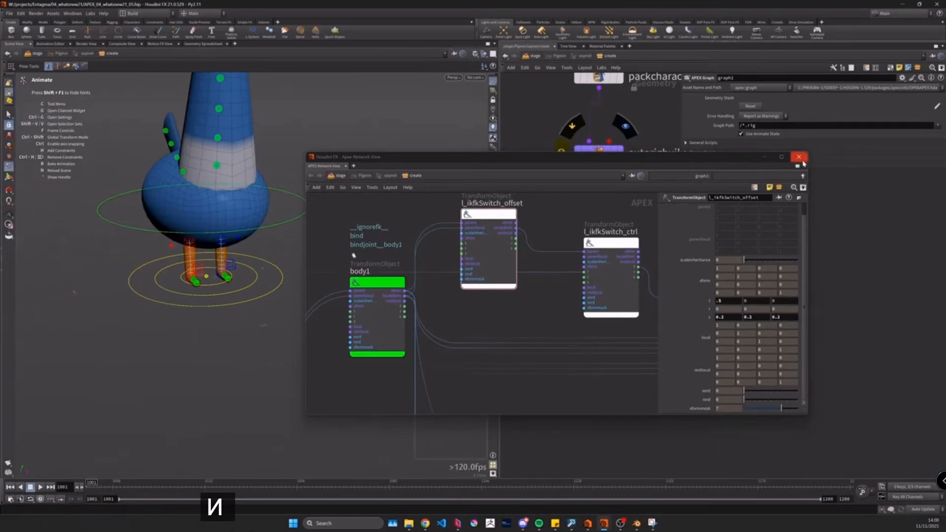
{"action": "left_click", "coordinate": [802, 162]}
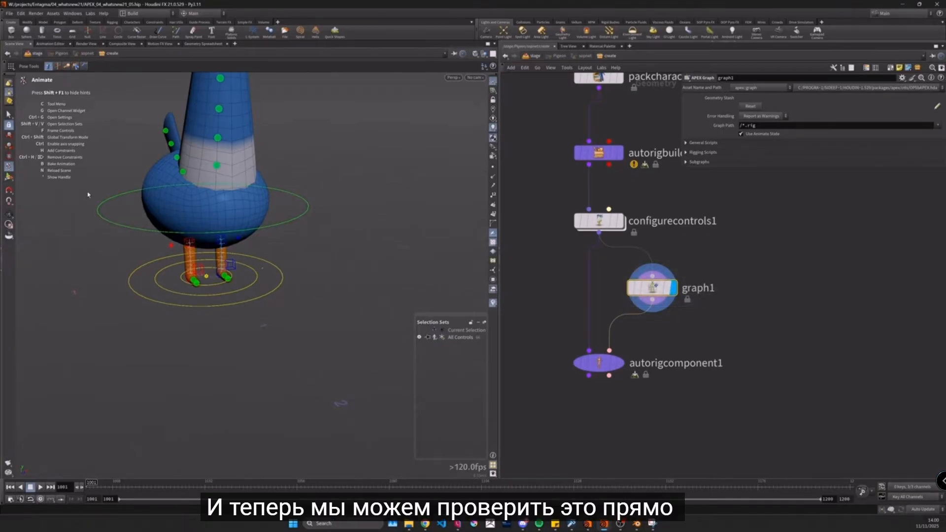
Step: Try moving the new switch control and the body control in the viewport, and undo the movement
{"action": "left_click_drag", "start_coordinate": [249, 208], "coordinate": [281, 205], "text": "alt"}
{"action": "right_click_drag", "start_coordinate": [281, 205], "coordinate": [306, 251], "text": "alt"}
{"action": "left_click_drag", "start_coordinate": [306, 251], "coordinate": [279, 256], "text": "alt"}
{"action": "left_click", "coordinate": [296, 314]}
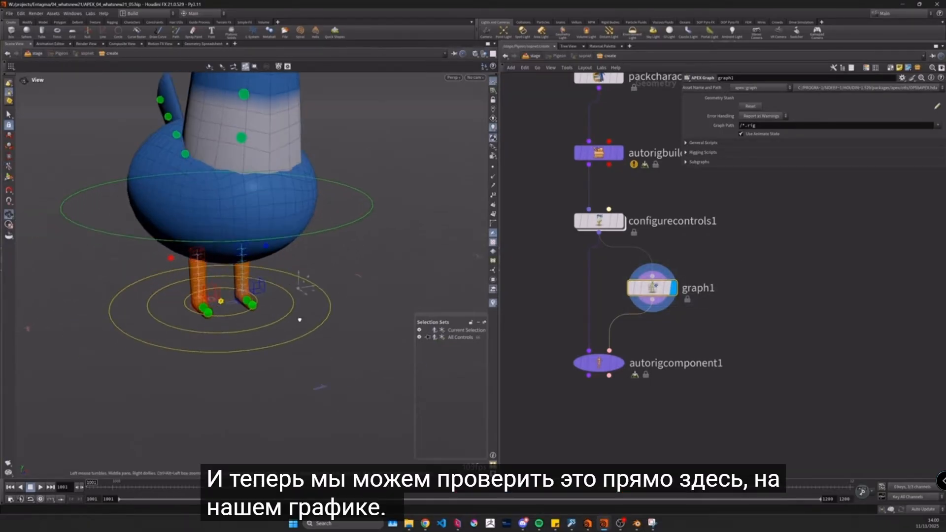
{"action": "left_click_drag", "start_coordinate": [297, 286], "coordinate": [457, 262]}
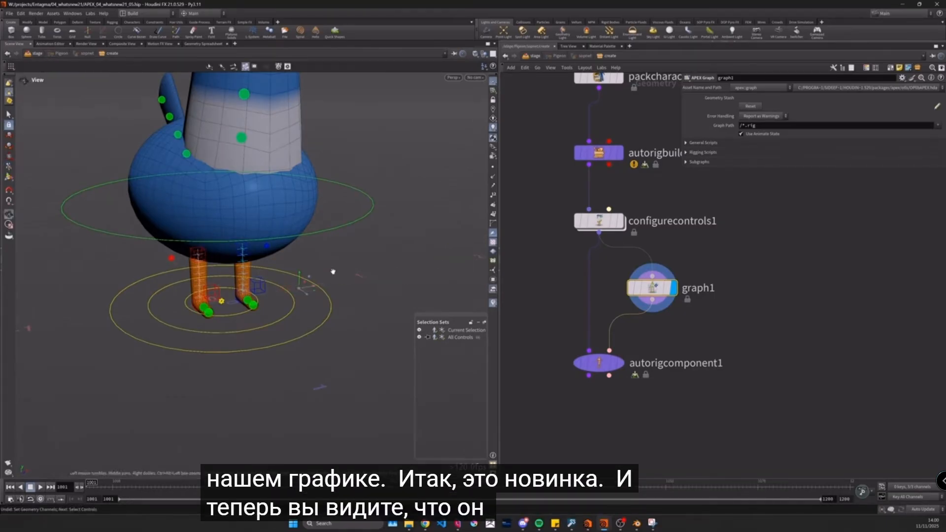
{"action": "left_click_drag", "start_coordinate": [332, 271], "coordinate": [295, 268], "text": "alt"}
{"action": "left_click", "coordinate": [382, 226]}
{"action": "middle_click_drag", "start_coordinate": [436, 260], "coordinate": [382, 282]}
{"action": "key", "text": "ctrl+z"}
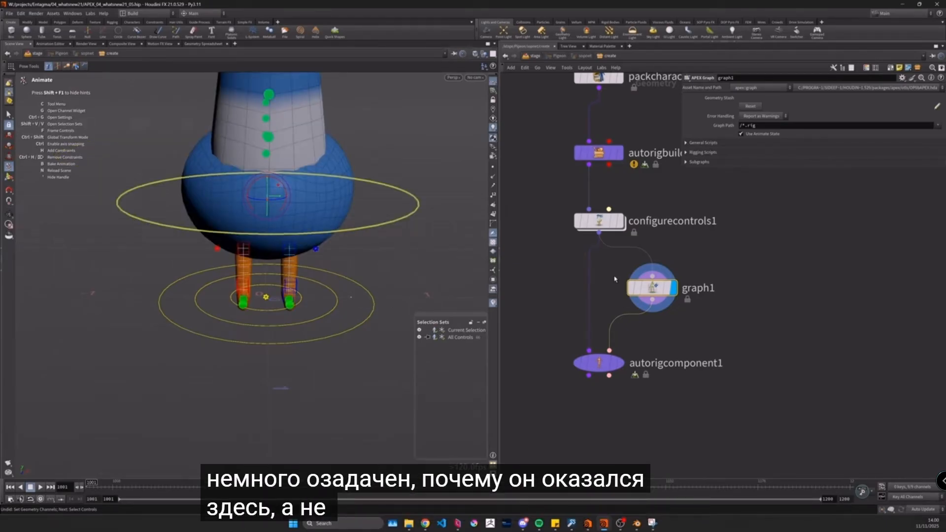
Step: Reopen graph1's network and wire the xform and localxform outputs of l_ikfkSwitch_offset to the parent and parentlocal inputs of l_ikfkSwitch_ctrl
{"action": "left_click", "coordinate": [939, 113]}
{"action": "scroll", "coordinate": [442, 256], "scroll_direction": "up", "scroll_amount": 6}
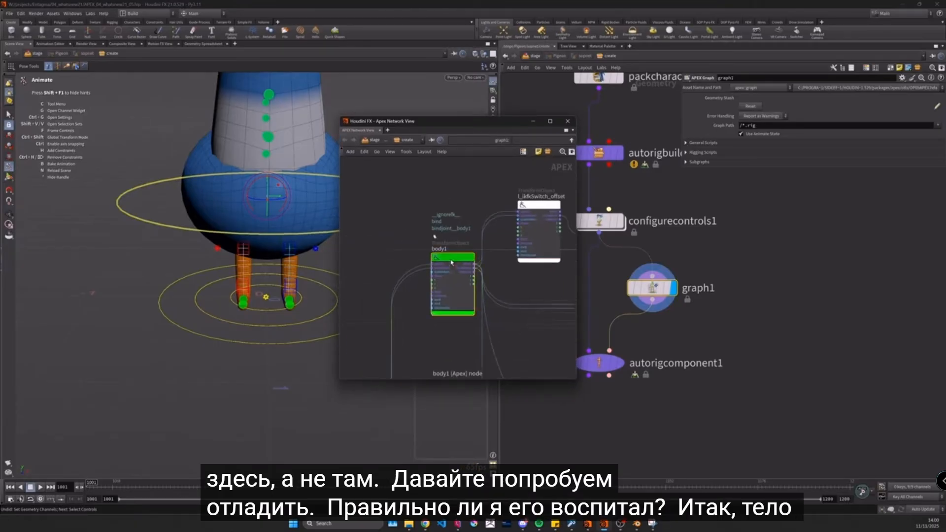
{"action": "left_click_drag", "start_coordinate": [442, 260], "coordinate": [424, 202]}
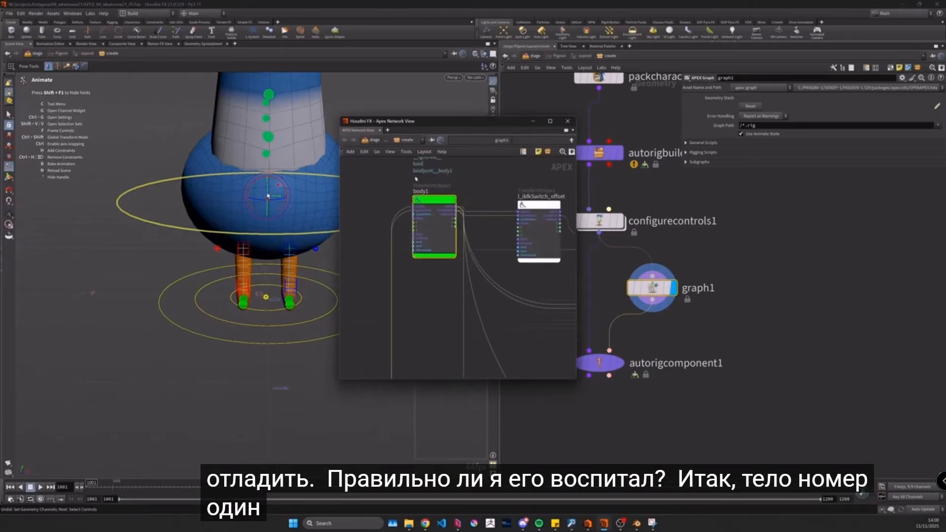
{"action": "middle_click_drag", "start_coordinate": [492, 188], "coordinate": [423, 201]}
{"action": "left_click_drag", "start_coordinate": [465, 220], "coordinate": [465, 189]}
{"action": "middle_click_drag", "start_coordinate": [554, 234], "coordinate": [496, 235]}
{"action": "left_click_drag", "start_coordinate": [500, 243], "coordinate": [512, 207]}
{"action": "scroll", "coordinate": [467, 185], "scroll_direction": "up", "scroll_amount": 3}
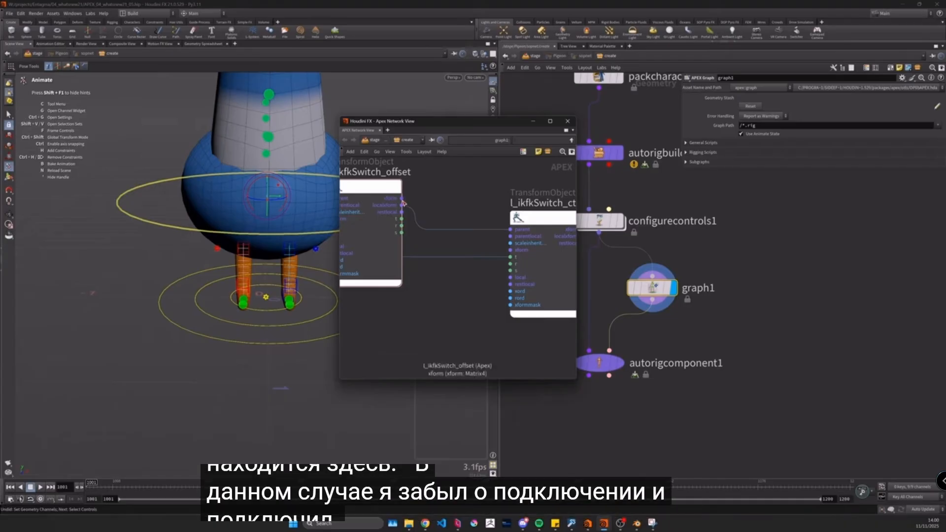
{"action": "left_click_drag", "start_coordinate": [402, 202], "coordinate": [477, 218]}
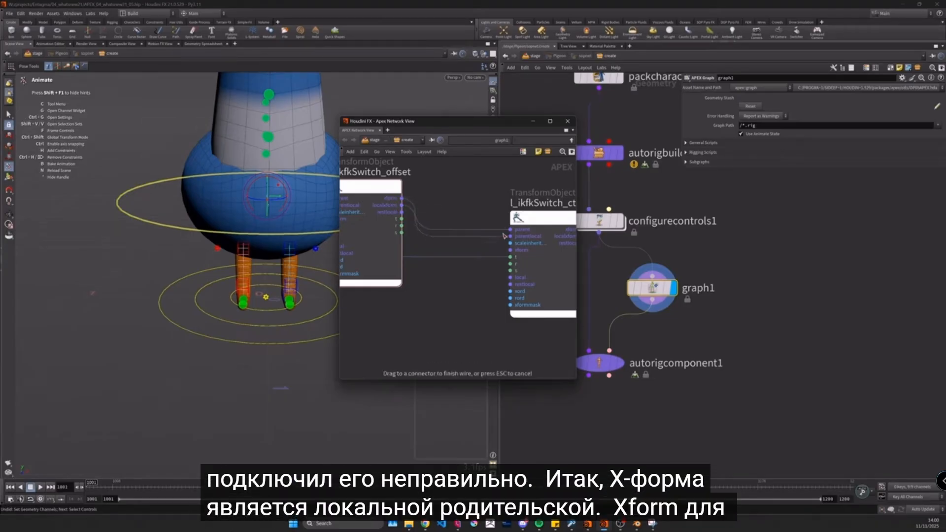
{"action": "left_click_drag", "start_coordinate": [504, 236], "coordinate": [504, 236]}
Step: Select the switch control beside the body, examine its placement from several angles, and close the APEX network window
{"action": "left_click_drag", "start_coordinate": [250, 200], "coordinate": [303, 180], "text": "alt"}
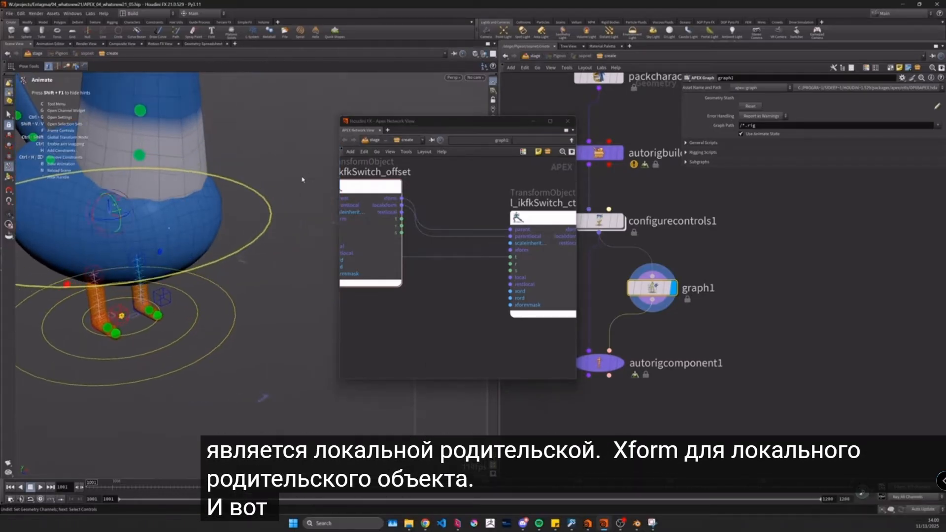
{"action": "left_click", "coordinate": [170, 230]}
{"action": "left_click_drag", "start_coordinate": [253, 222], "coordinate": [194, 201], "text": "alt"}
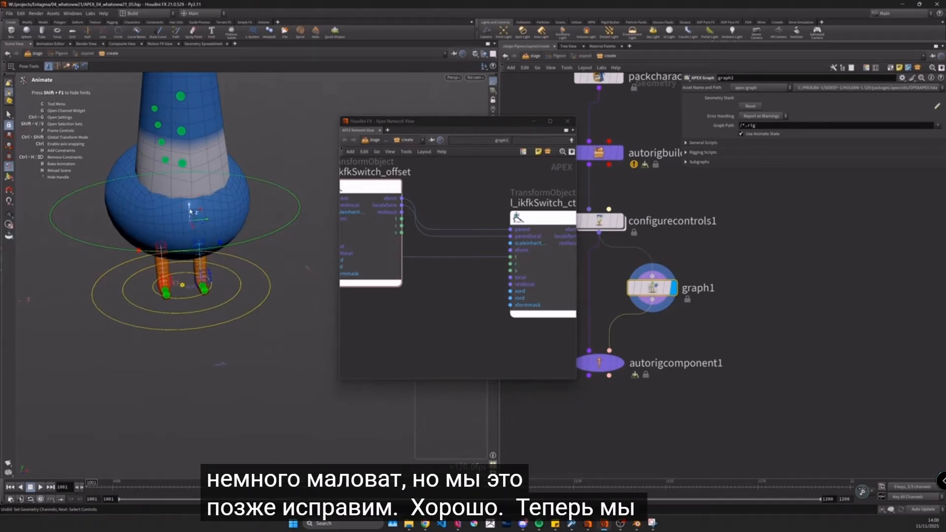
{"action": "left_click_drag", "start_coordinate": [186, 235], "coordinate": [236, 223], "text": "alt"}
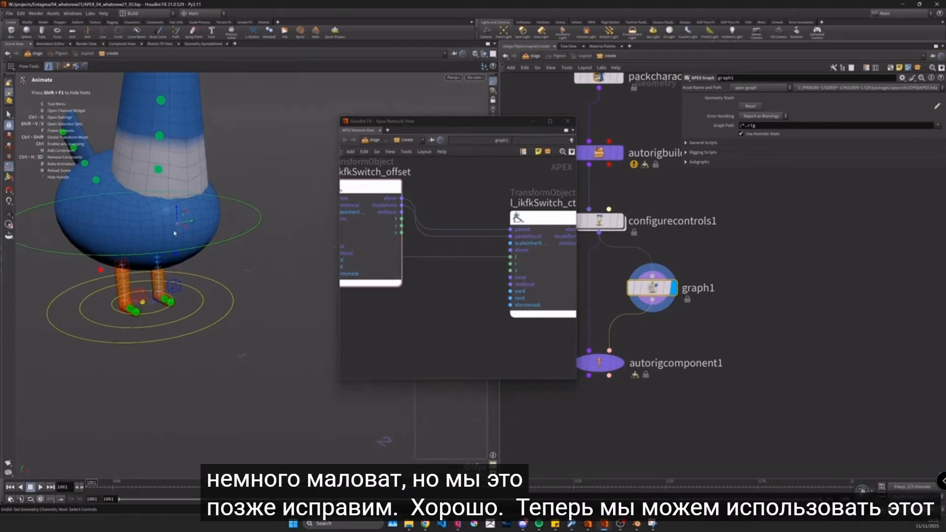
{"action": "left_click", "coordinate": [568, 123]}
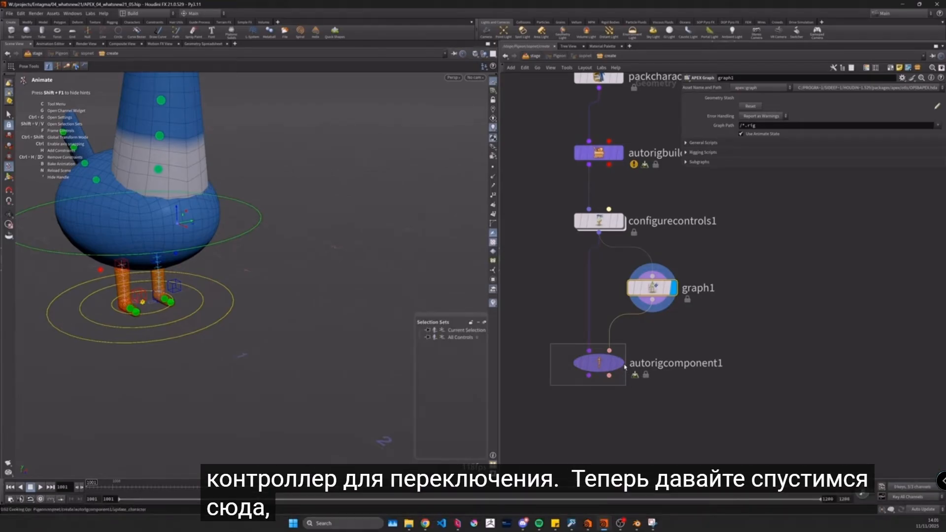
Step: Select autorigcomponent1 and examine the rig it generates in the viewport
{"action": "left_click", "coordinate": [623, 365]}
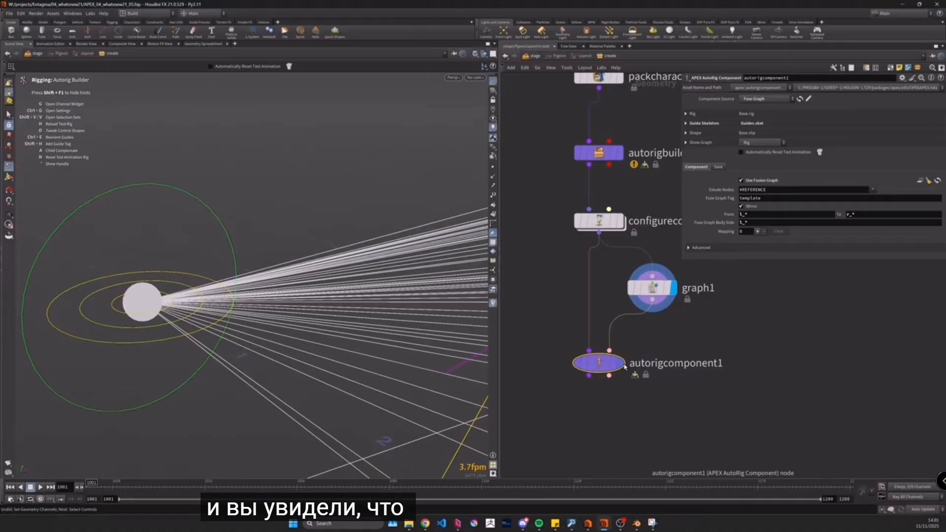
{"action": "scroll", "coordinate": [411, 240], "scroll_direction": "down", "scroll_amount": 5, "text": "alt"}
{"action": "left_click_drag", "start_coordinate": [412, 243], "coordinate": [367, 269], "text": "alt"}
{"action": "scroll", "coordinate": [384, 268], "scroll_direction": "up", "scroll_amount": 4, "text": "alt"}
{"action": "middle_click_drag", "start_coordinate": [706, 267], "coordinate": [698, 304]}
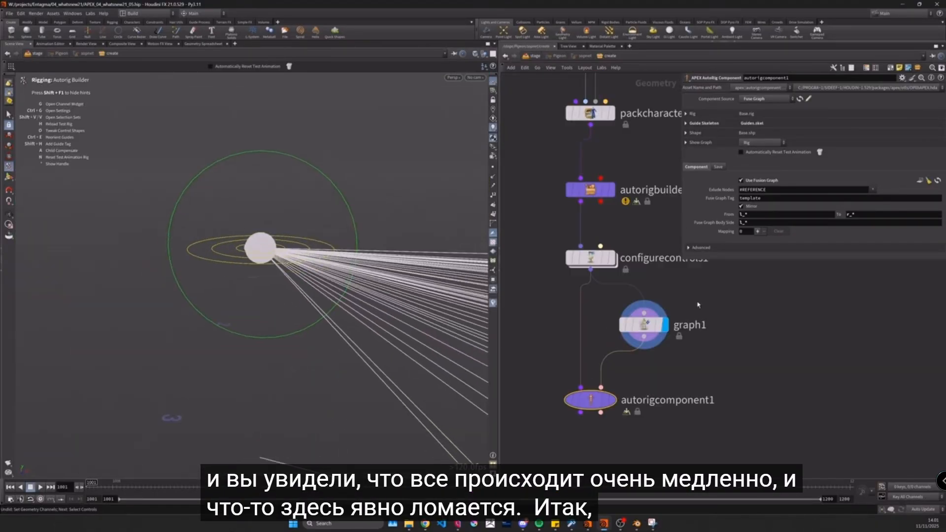
Step: Reopen the APEX network of graph1 in a larger window covering the middle of the screen
{"action": "left_click", "coordinate": [622, 323]}
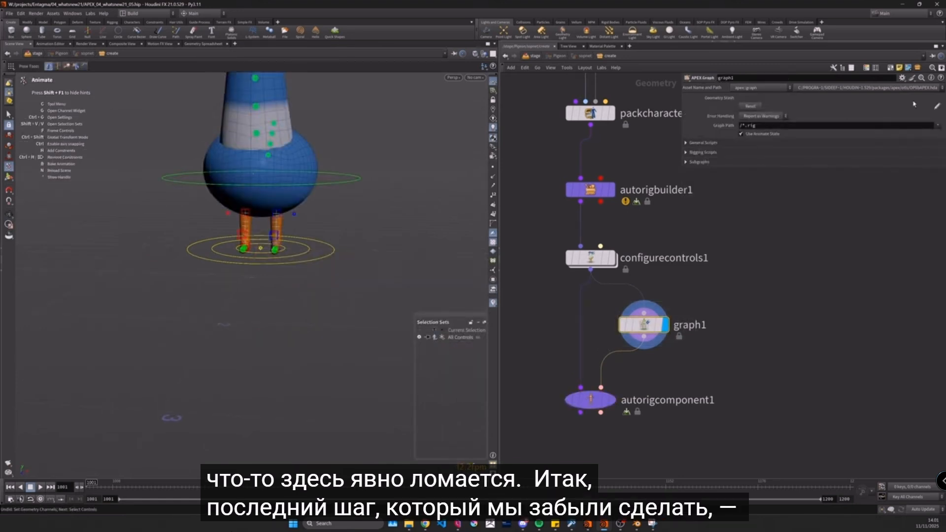
{"action": "left_click", "coordinate": [936, 106]}
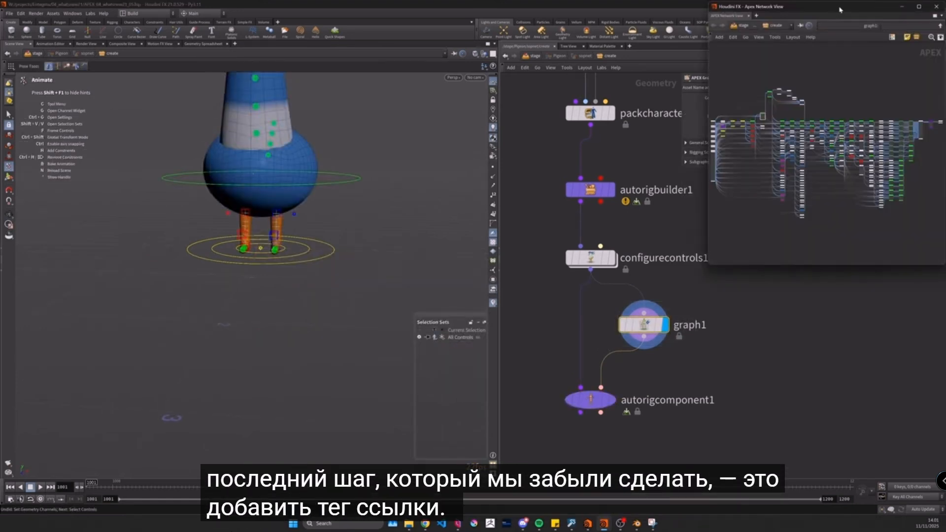
{"action": "left_click_drag", "start_coordinate": [818, 6], "coordinate": [559, 121]}
{"action": "left_click_drag", "start_coordinate": [447, 376], "coordinate": [163, 428]}
{"action": "scroll", "coordinate": [334, 256], "scroll_direction": "up", "scroll_amount": 3}
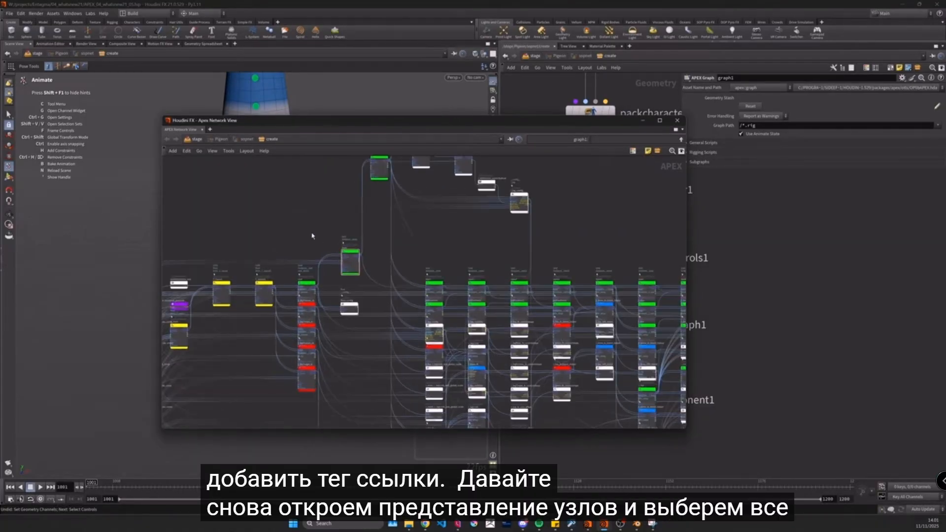
Step: Move the parms node and the group of new and modified l_ikfkSwitch nodes clear of the rest of the graph
{"action": "scroll", "coordinate": [312, 236], "scroll_direction": "down", "scroll_amount": 2}
{"action": "middle_click_drag", "start_coordinate": [189, 236], "coordinate": [292, 223]}
{"action": "scroll", "coordinate": [294, 226], "scroll_direction": "up", "scroll_amount": 2}
{"action": "left_click_drag", "start_coordinate": [321, 261], "coordinate": [269, 224]}
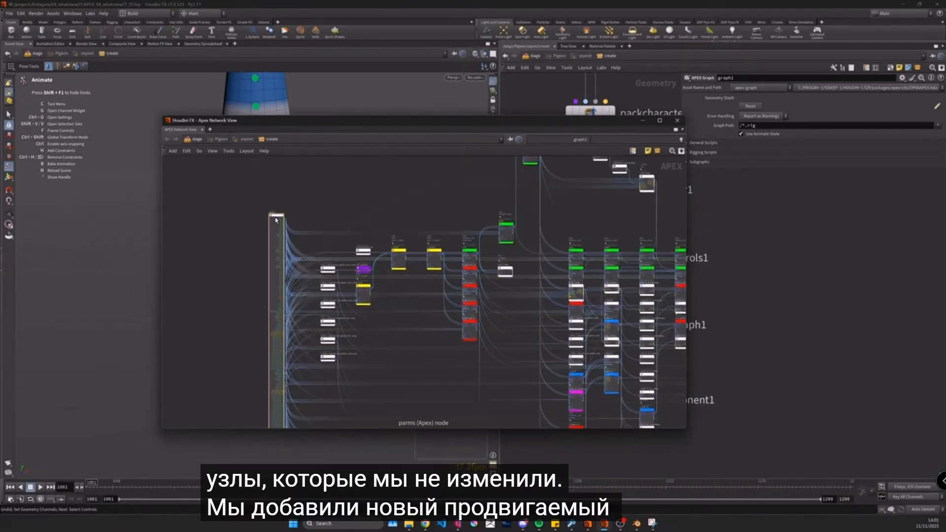
{"action": "scroll", "coordinate": [270, 223], "scroll_direction": "down", "scroll_amount": 3}
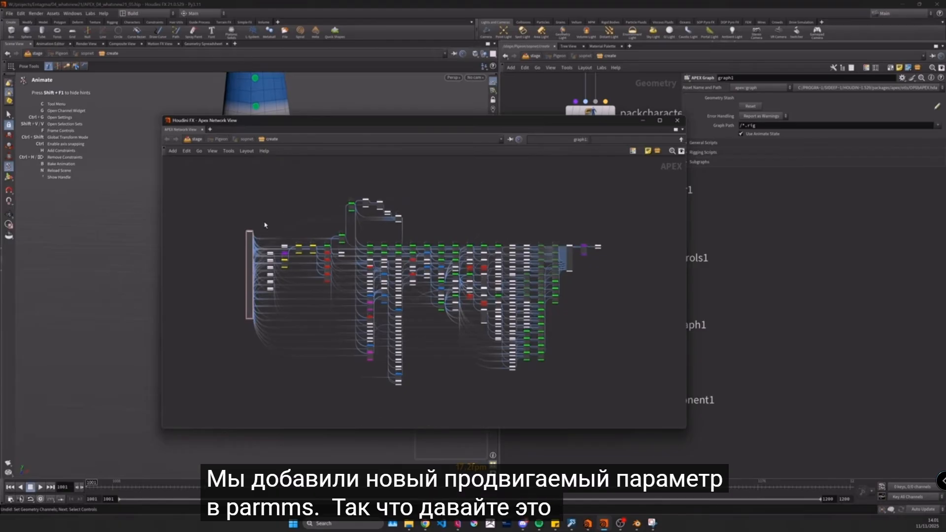
{"action": "left_click_drag", "start_coordinate": [419, 192], "coordinate": [338, 227]}
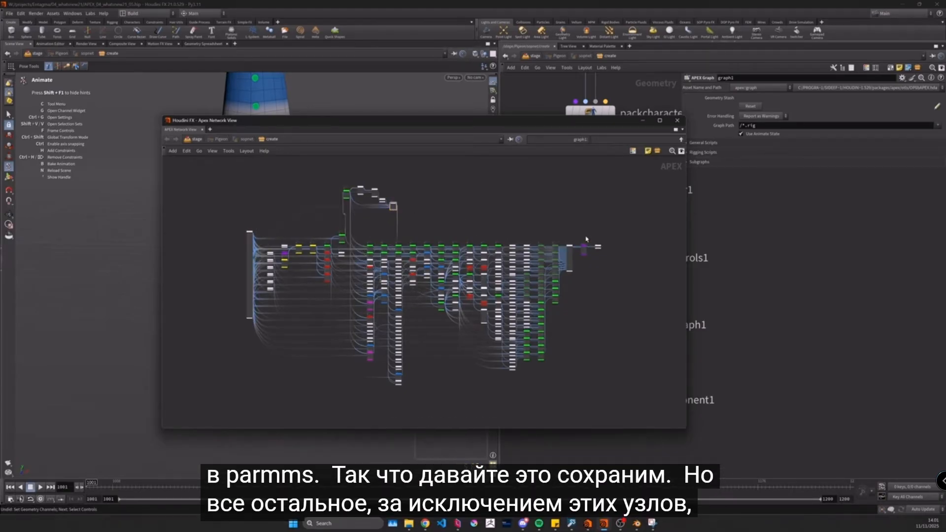
Step: Add the tag REFERENCE to all nodes except parms and the separated switch group, check the tags, and close the network window
{"action": "left_click_drag", "start_coordinate": [621, 234], "coordinate": [256, 394]}
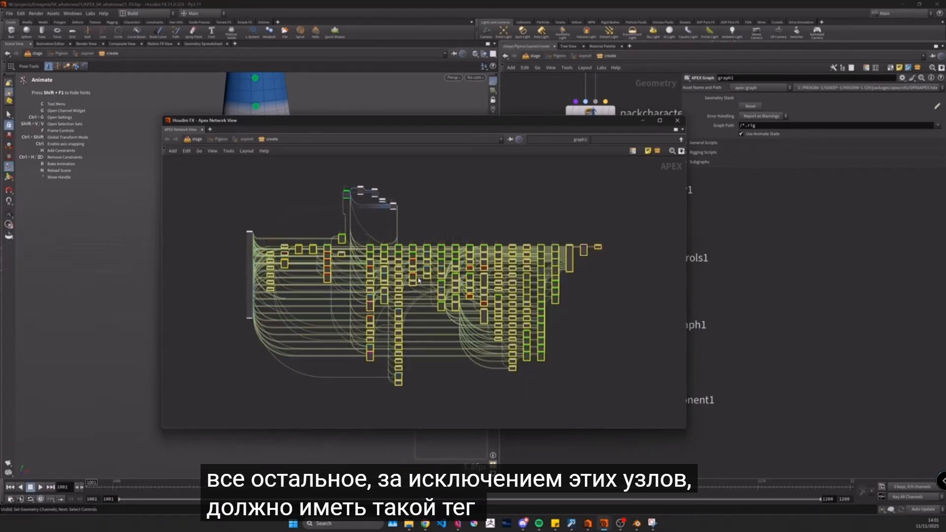
{"action": "scroll", "coordinate": [371, 244], "scroll_direction": "up", "scroll_amount": 5}
{"action": "right_click", "coordinate": [372, 243]}
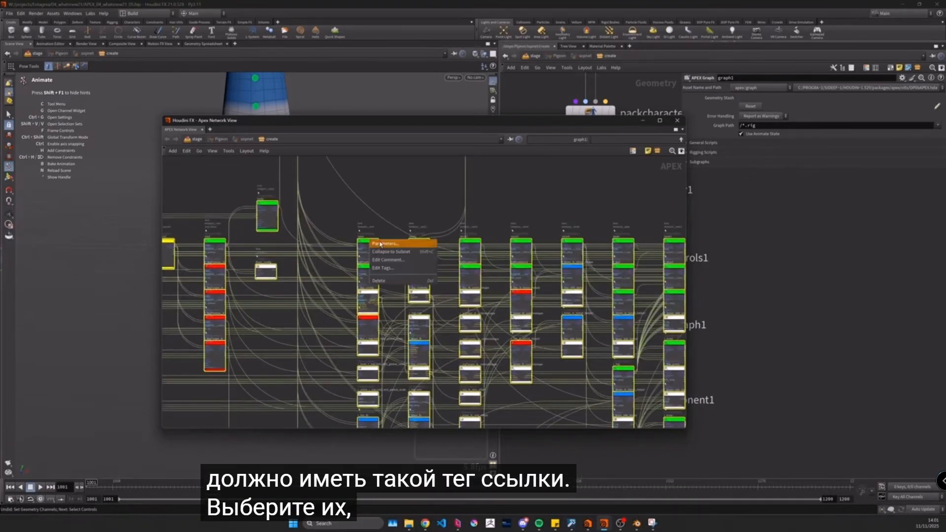
{"action": "left_click", "coordinate": [391, 269]}
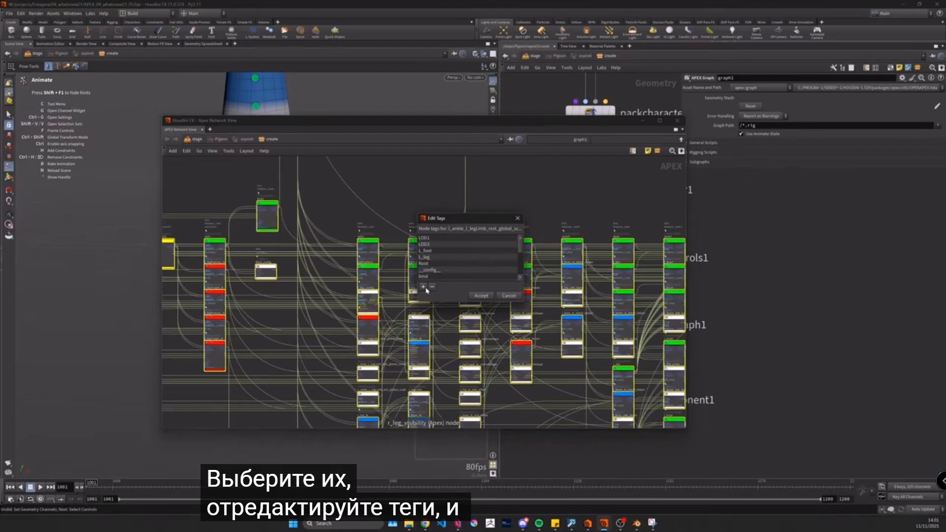
{"action": "scroll", "coordinate": [477, 244], "scroll_direction": "down", "scroll_amount": 3}
{"action": "scroll", "coordinate": [474, 245], "scroll_direction": "down", "scroll_amount": 4}
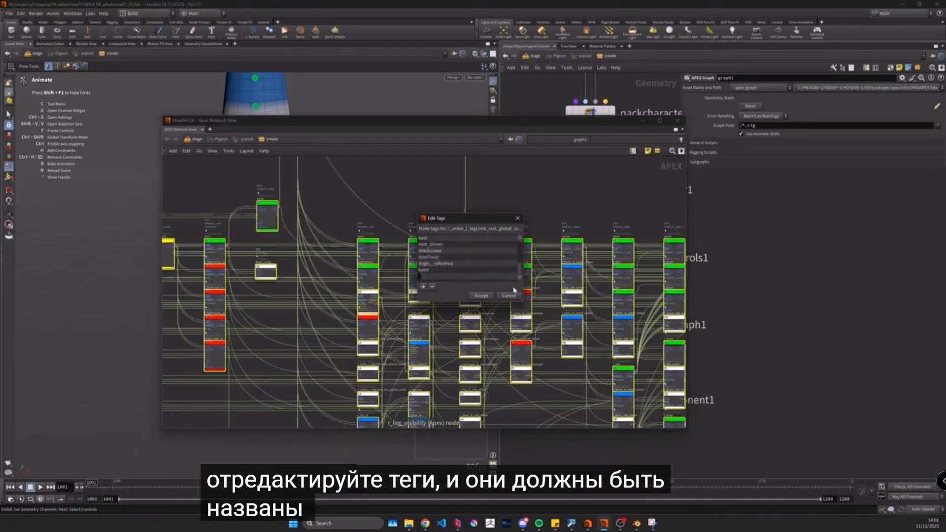
{"action": "type", "text": "RENCE"}
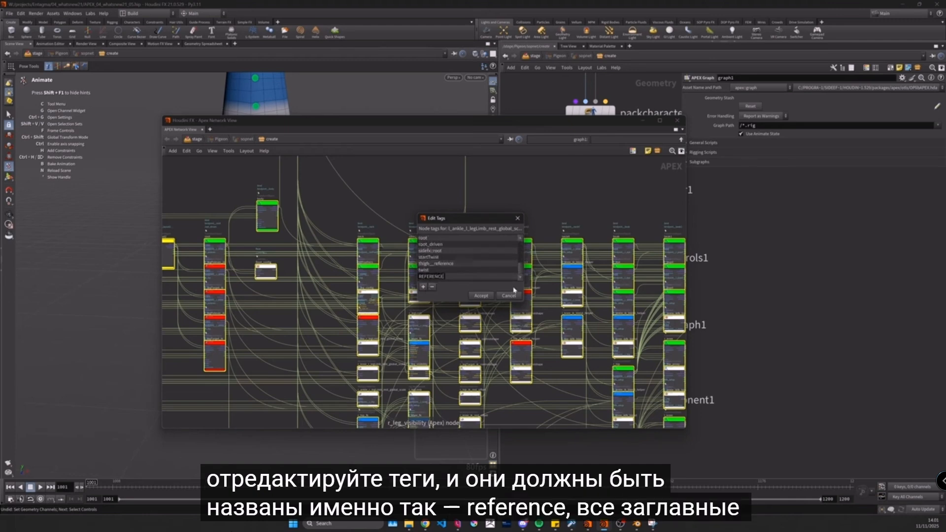
{"action": "left_click", "coordinate": [480, 298]}
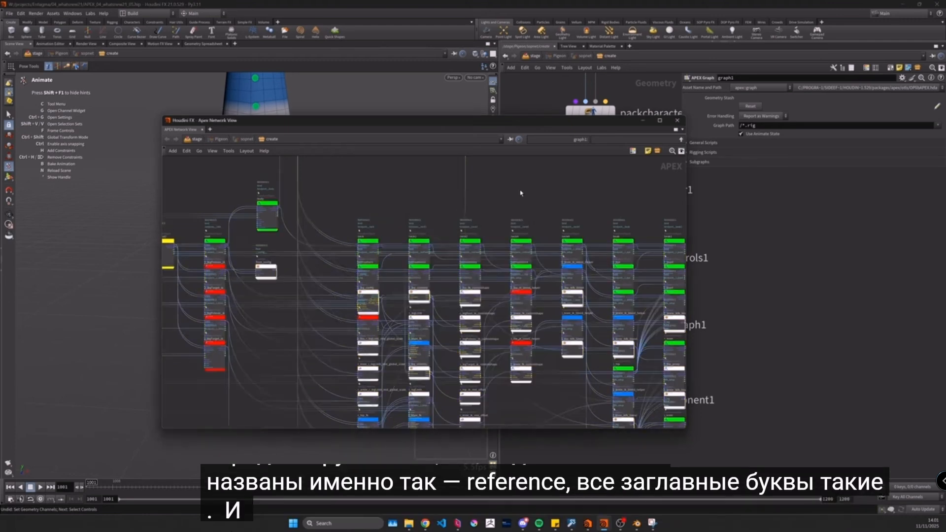
{"action": "scroll", "coordinate": [504, 240], "scroll_direction": "up", "scroll_amount": 5}
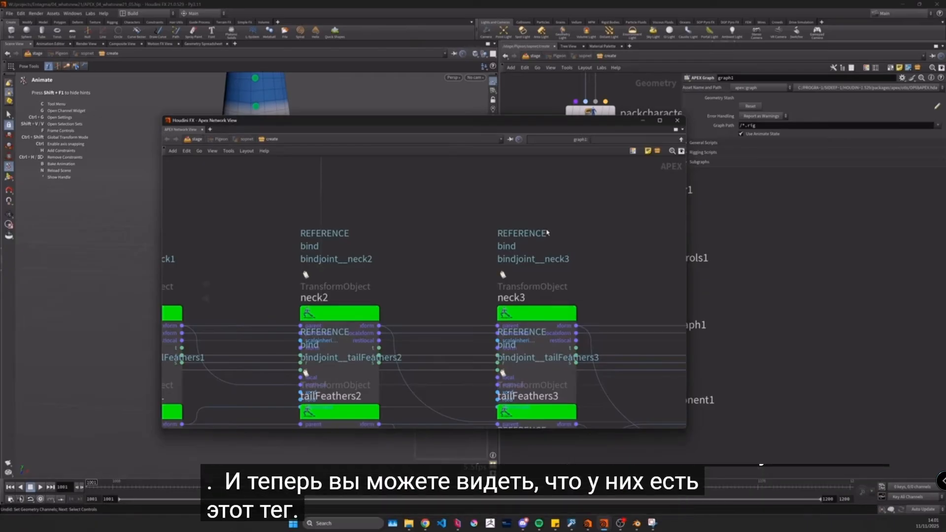
{"action": "scroll", "coordinate": [349, 224], "scroll_direction": "down", "scroll_amount": 10}
{"action": "scroll", "coordinate": [349, 224], "scroll_direction": "down", "scroll_amount": 3}
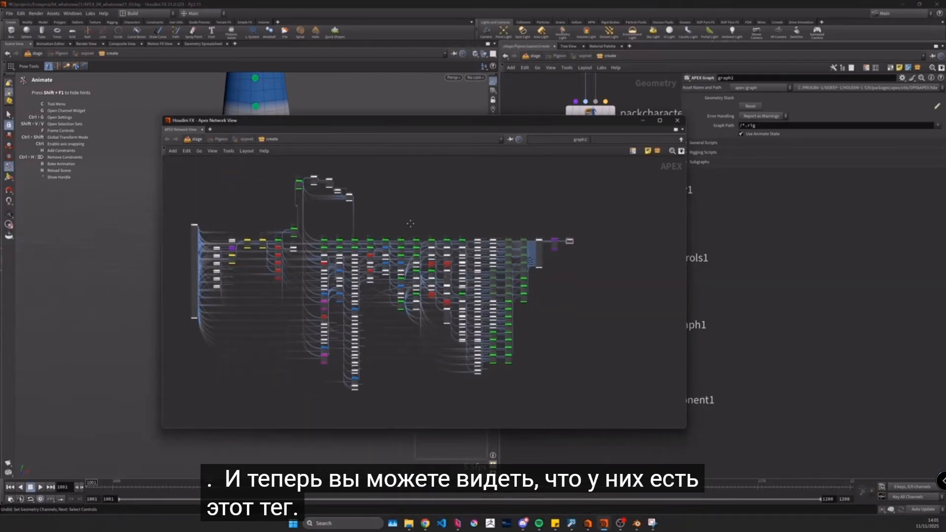
{"action": "left_click", "coordinate": [677, 120]}
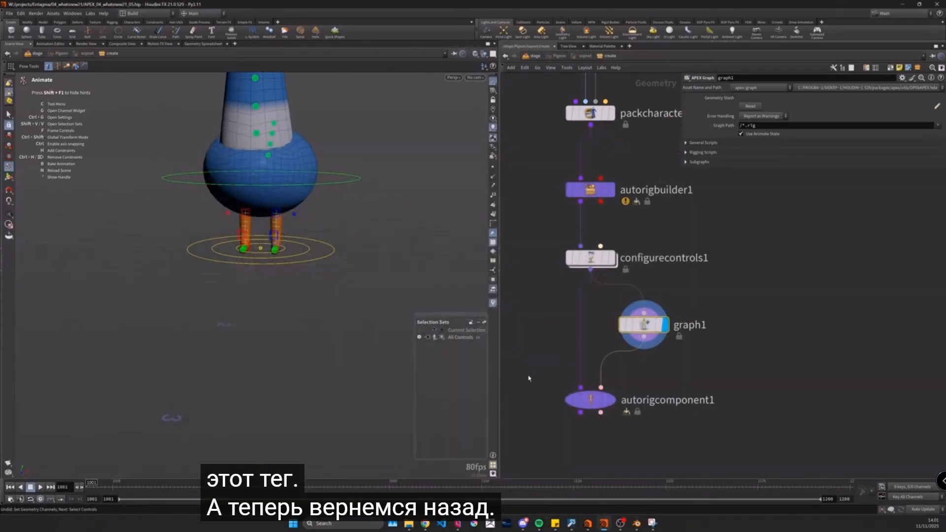
Step: Select and display autorigcomponent1, and test the IK/FK switch controls of both legs on the generated rig
{"action": "left_click_drag", "start_coordinate": [527, 376], "coordinate": [678, 445]}
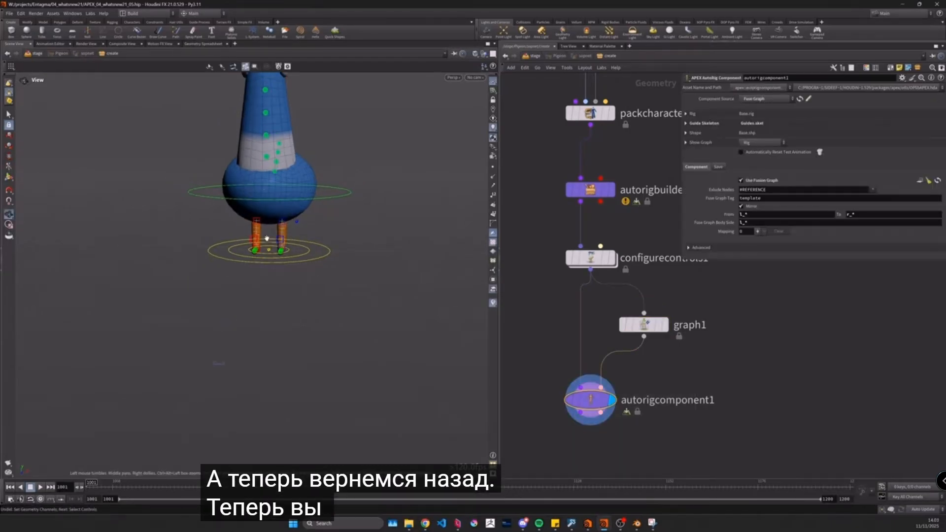
{"action": "middle_click_drag", "start_coordinate": [293, 246], "coordinate": [300, 297]}
{"action": "left_click_drag", "start_coordinate": [300, 298], "coordinate": [361, 268]}
{"action": "right_click_drag", "start_coordinate": [361, 268], "coordinate": [336, 255]}
{"action": "key", "text": "Return"}
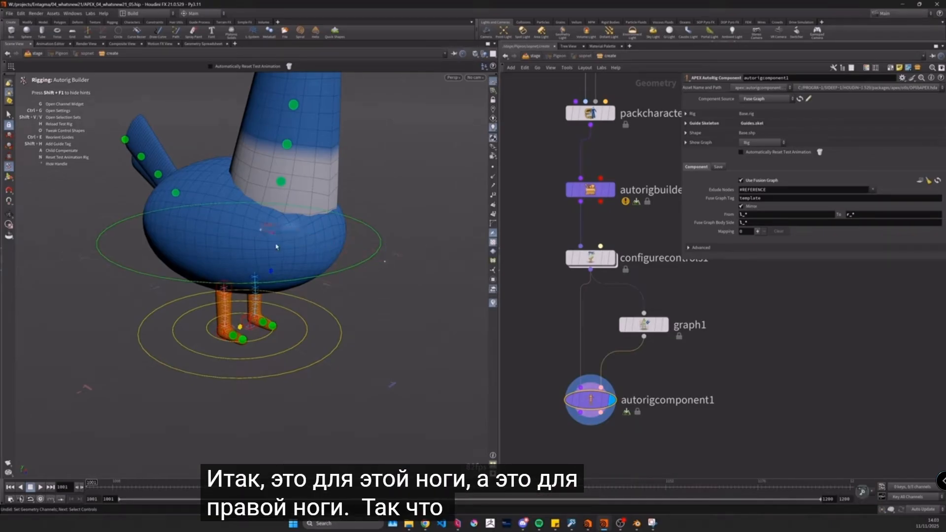
{"action": "left_click", "coordinate": [395, 272]}
Step: Add an APEX Configure Controls node below autorigcomponent1, connect it to that node's output, and display it
{"action": "scroll", "coordinate": [554, 345], "scroll_direction": "down", "scroll_amount": 3}
{"action": "middle_click_drag", "start_coordinate": [558, 427], "coordinate": [552, 375]}
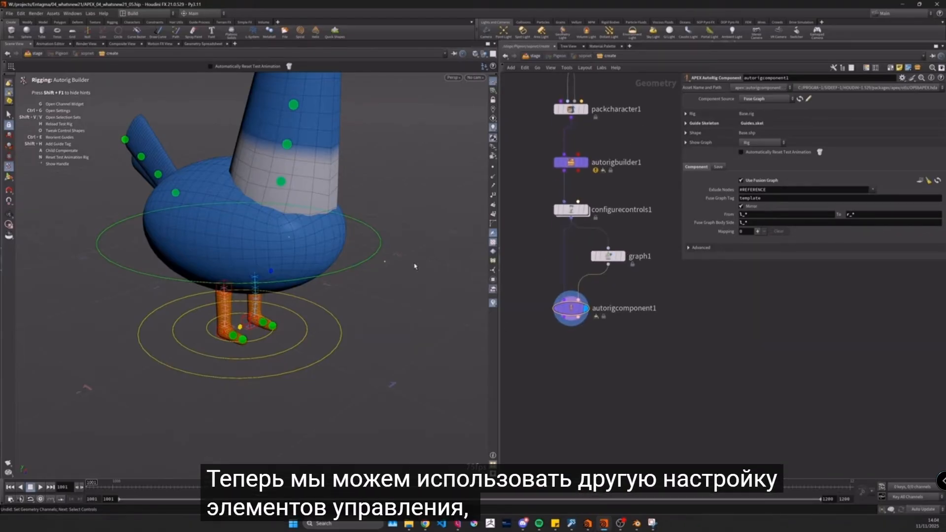
{"action": "key", "text": "Tab"}
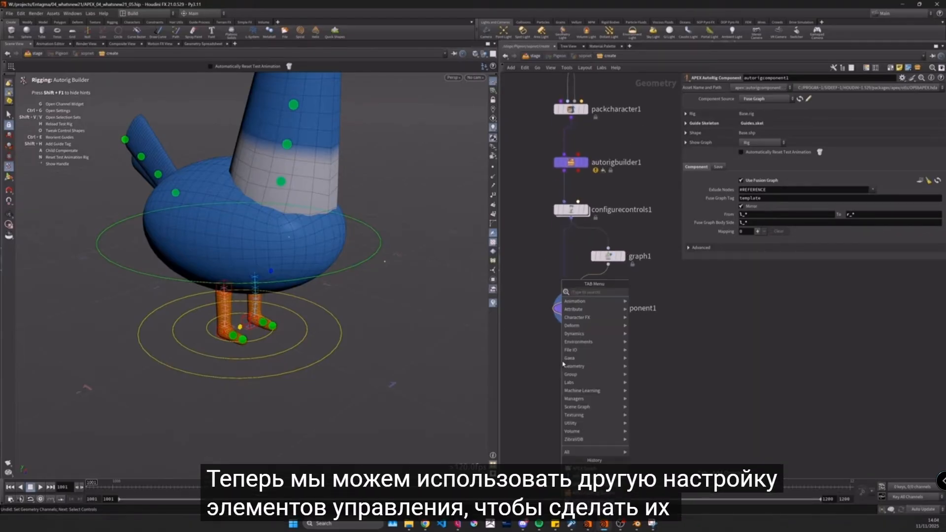
{"action": "type", "text": "conf"}
{"action": "key", "text": "Return"}
{"action": "key", "text": "Return"}
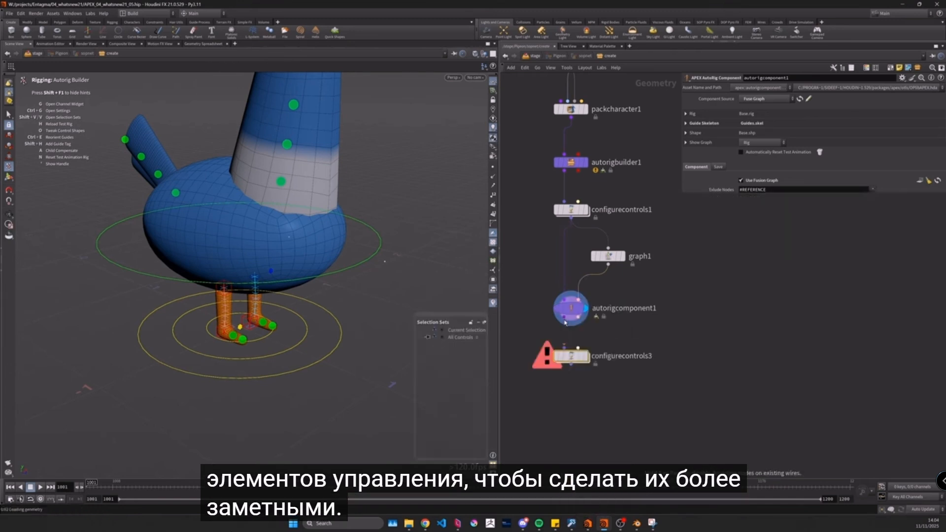
{"action": "left_click", "coordinate": [587, 359]}
Step: Add a control config covering both IK/FK switch controls with the group pattern *_ikfkSwitch_ctrl
{"action": "left_click_drag", "start_coordinate": [306, 258], "coordinate": [329, 254], "text": "alt"}
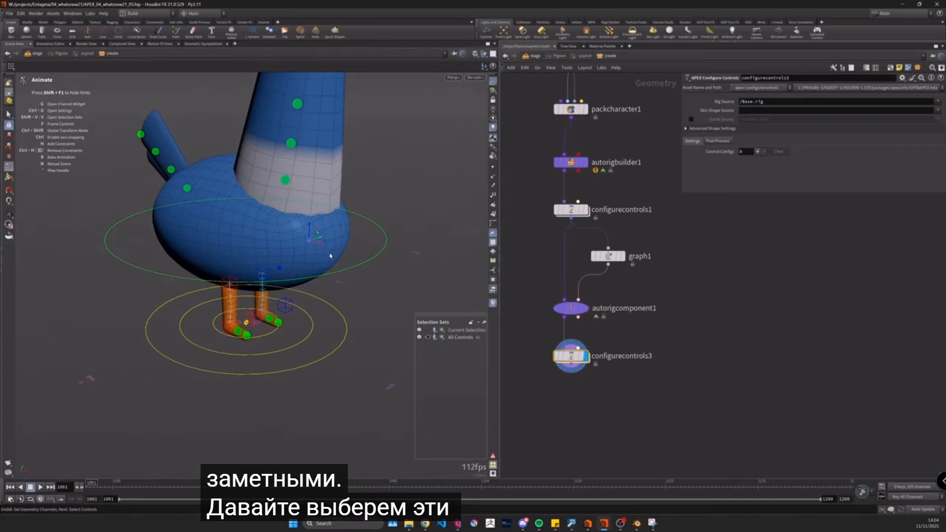
{"action": "left_click", "coordinate": [758, 152]}
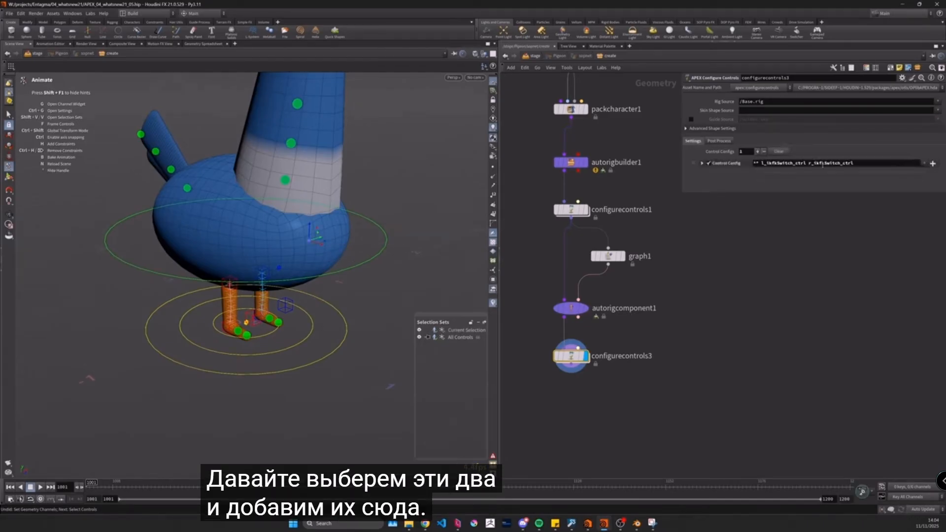
{"action": "left_click_drag", "start_coordinate": [858, 164], "coordinate": [806, 163]}
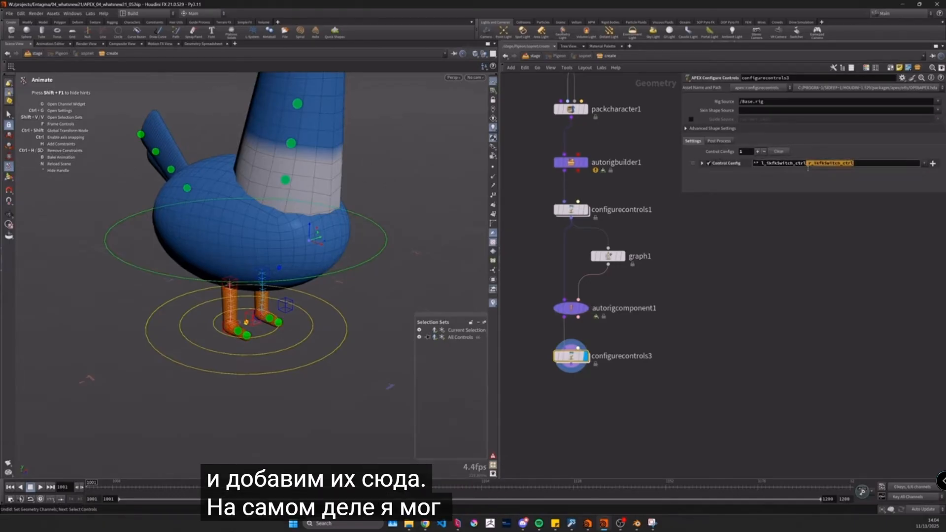
{"action": "key", "text": "BackSpace"}
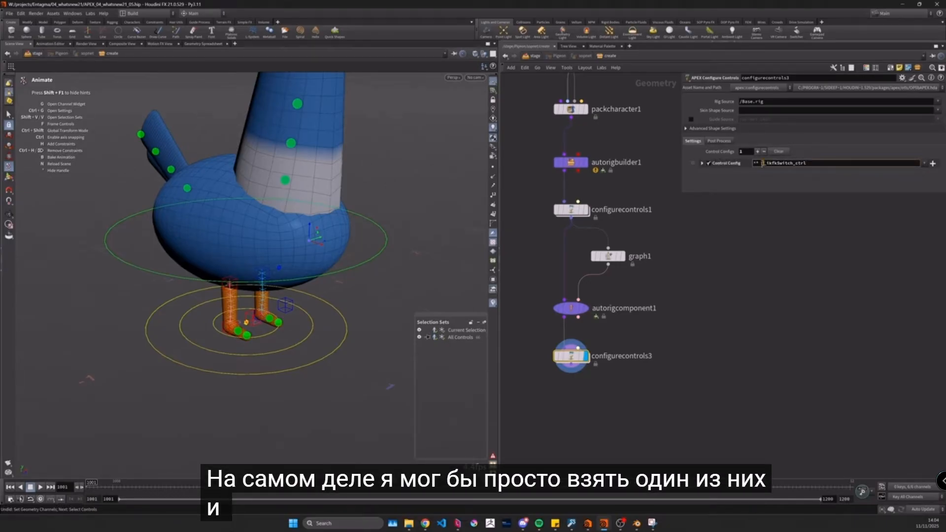
{"action": "type", "text": "*"}
{"action": "key", "text": "Return"}
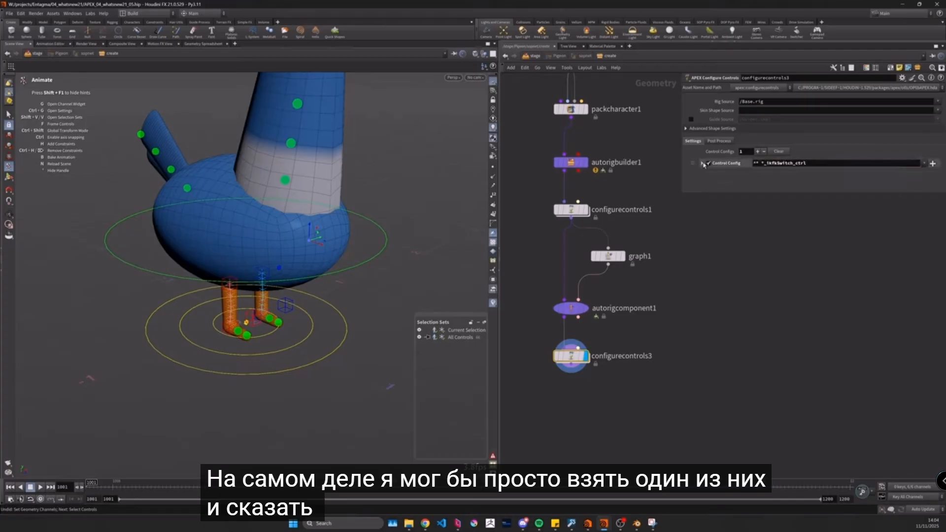
Step: Enable the shape offset in the *_ikfkSwitch_ctrl config and scale the shapes uniformly to 7.5
{"action": "left_click", "coordinate": [703, 163]}
{"action": "left_click", "coordinate": [709, 197]}
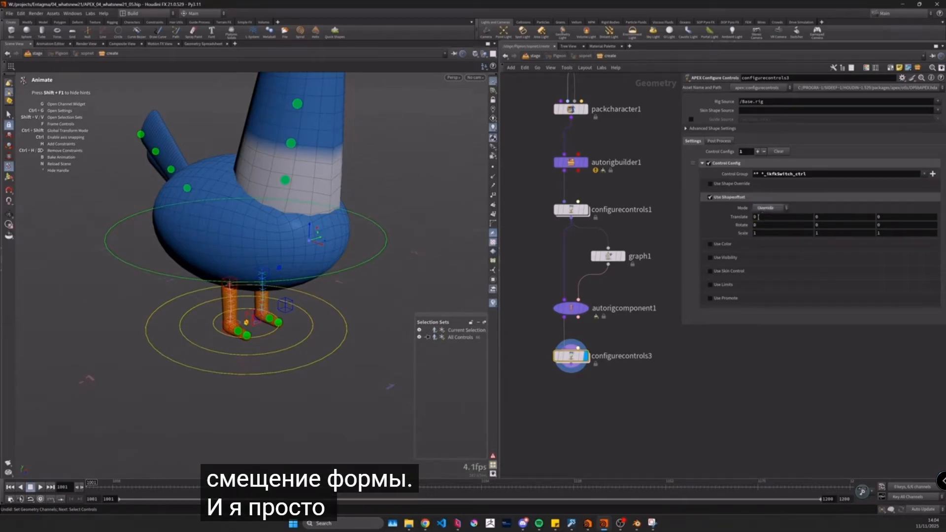
{"action": "middle_click_drag", "start_coordinate": [732, 232], "coordinate": [944, 220]}
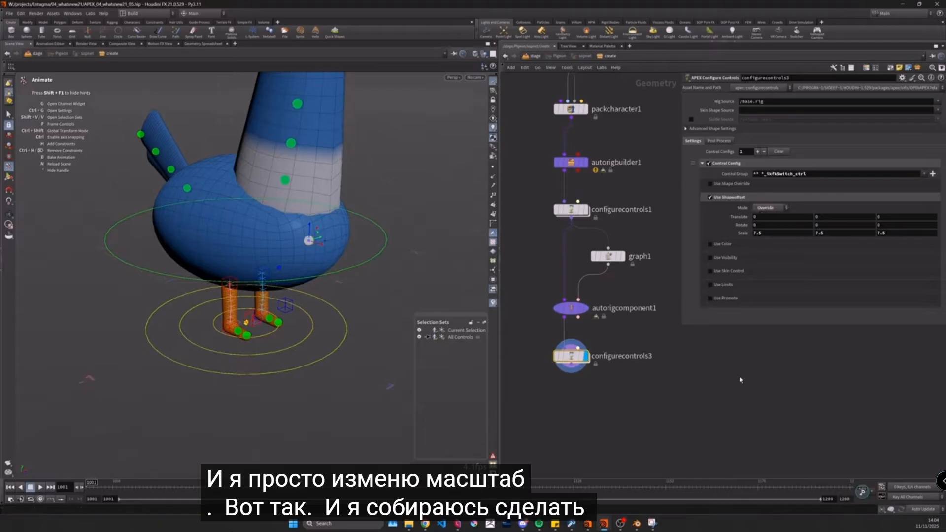
Step: Add a second control config and assign the selected r_ikfkSwitch_ctrl as its control group
{"action": "left_click", "coordinate": [757, 151]}
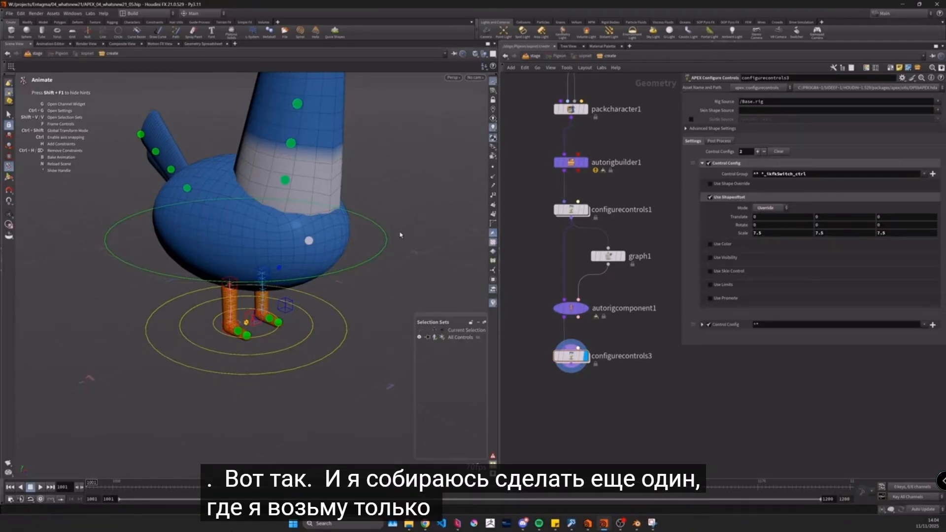
{"action": "left_click", "coordinate": [311, 244]}
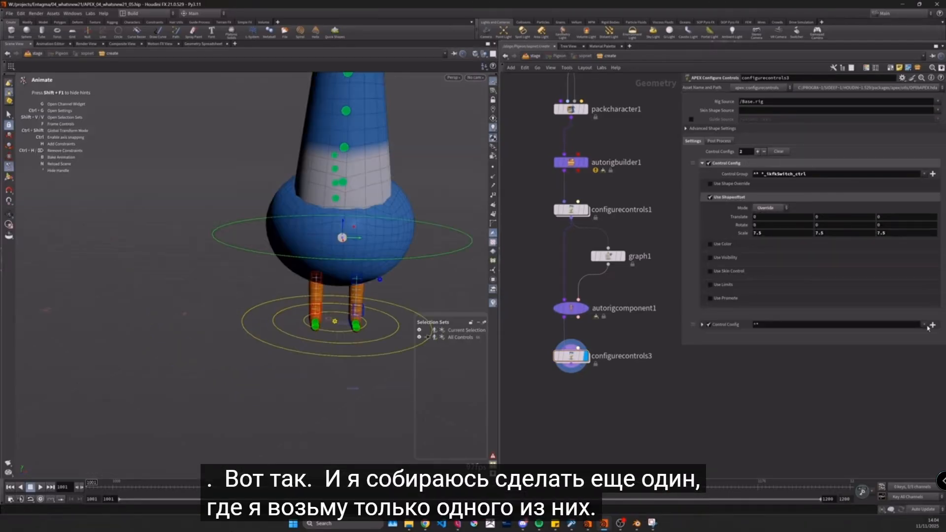
{"action": "left_click", "coordinate": [932, 325]}
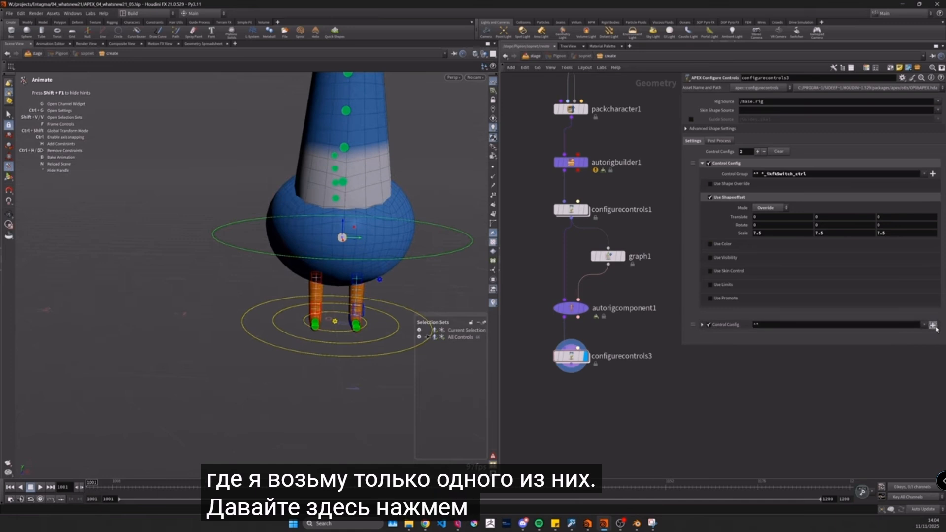
{"action": "left_click", "coordinate": [716, 325]}
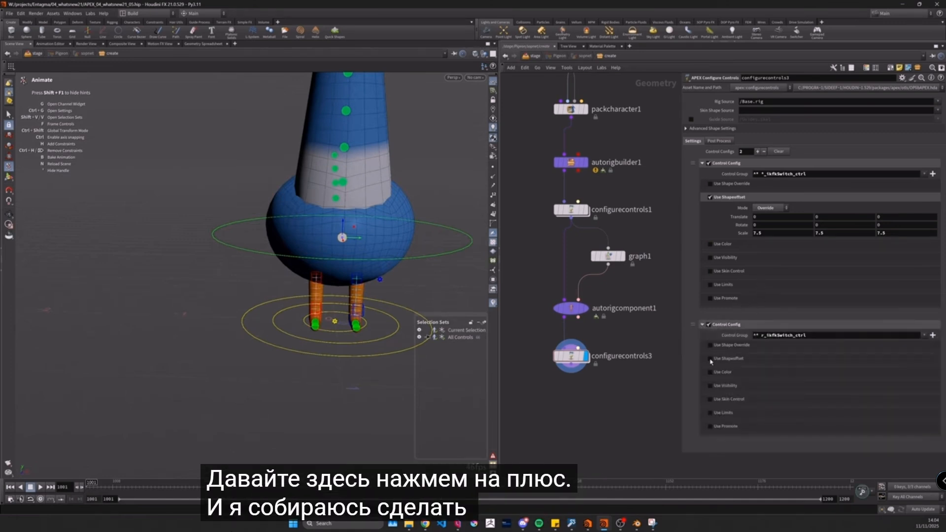
Step: Enable the shape offset for r_ikfkSwitch_ctrl in Pre-Multiply mode and translate its shape -0.33 in Y
{"action": "left_click", "coordinate": [711, 359]}
{"action": "middle_click_drag", "start_coordinate": [774, 394], "coordinate": [774, 389]}
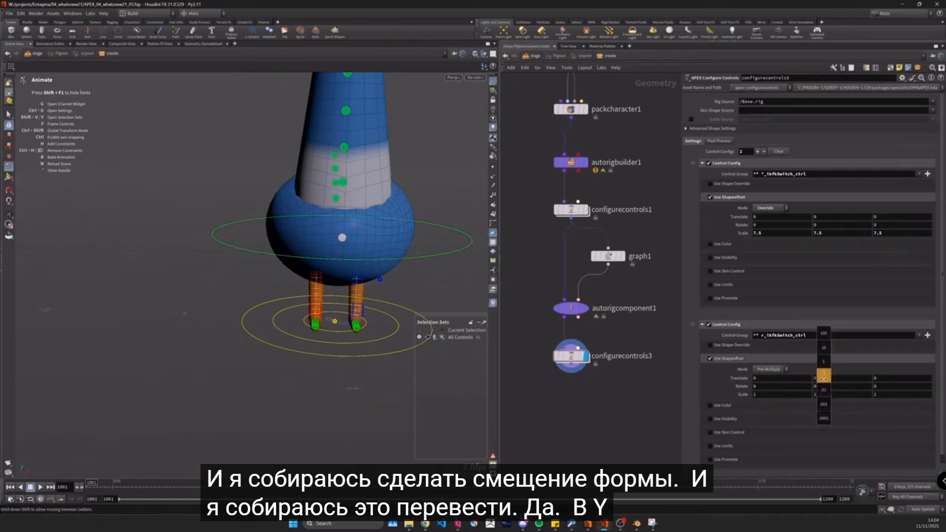
{"action": "middle_click_drag", "start_coordinate": [751, 383], "coordinate": [725, 381]}
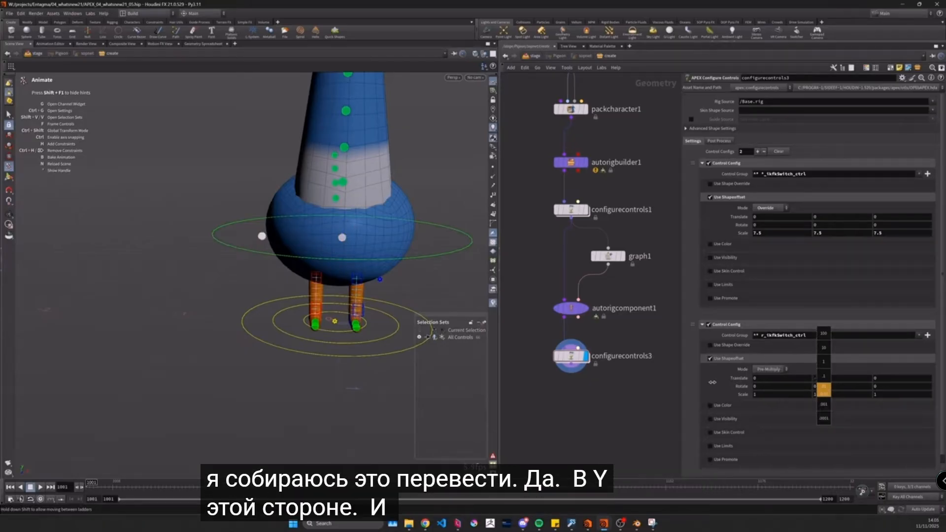
{"action": "middle_click_drag", "start_coordinate": [823, 390], "coordinate": [842, 380]}
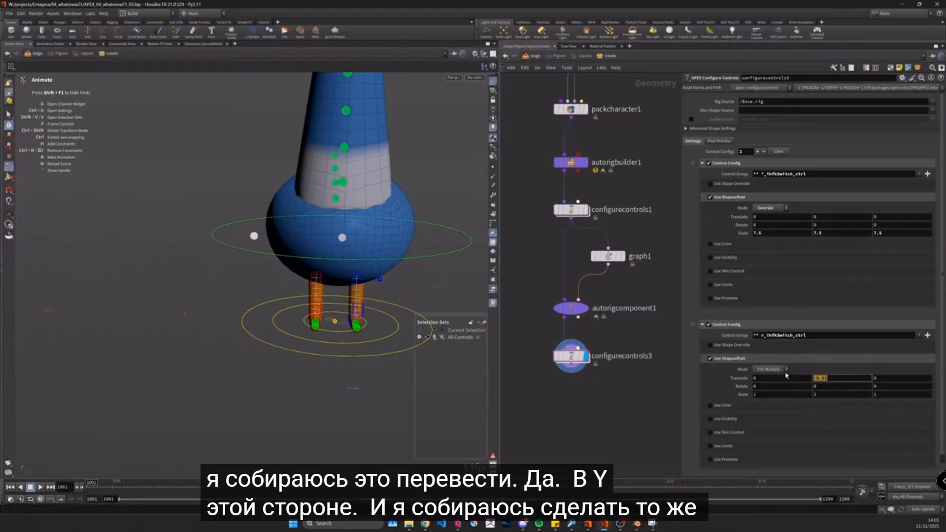
Step: Add a third control config and set its control group to l_ikfkSwitch_ctrl
{"action": "scroll", "coordinate": [638, 396], "scroll_direction": "down", "scroll_amount": 5}
{"action": "left_click", "coordinate": [757, 151]}
{"action": "scroll", "coordinate": [798, 308], "scroll_direction": "down", "scroll_amount": 2}
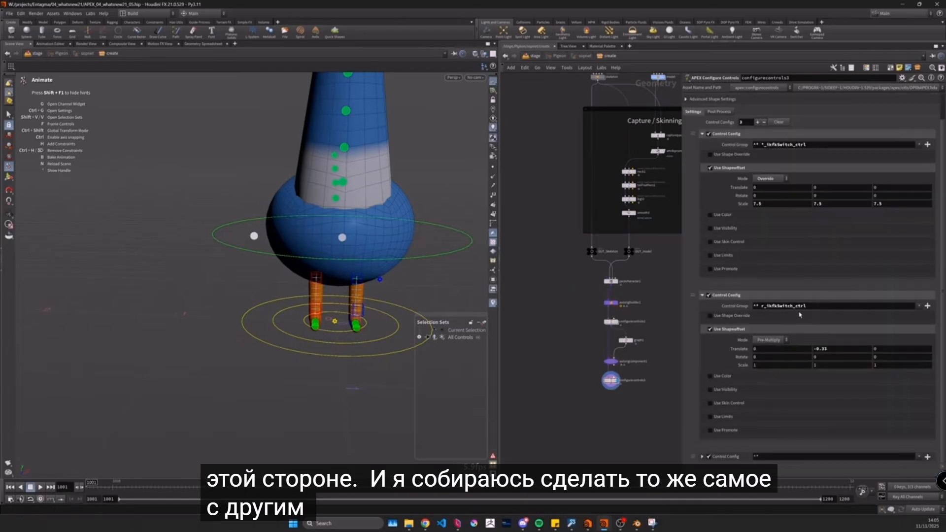
{"action": "left_click_drag", "start_coordinate": [819, 307], "coordinate": [749, 312]}
{"action": "left_click_drag", "start_coordinate": [771, 457], "coordinate": [758, 465]}
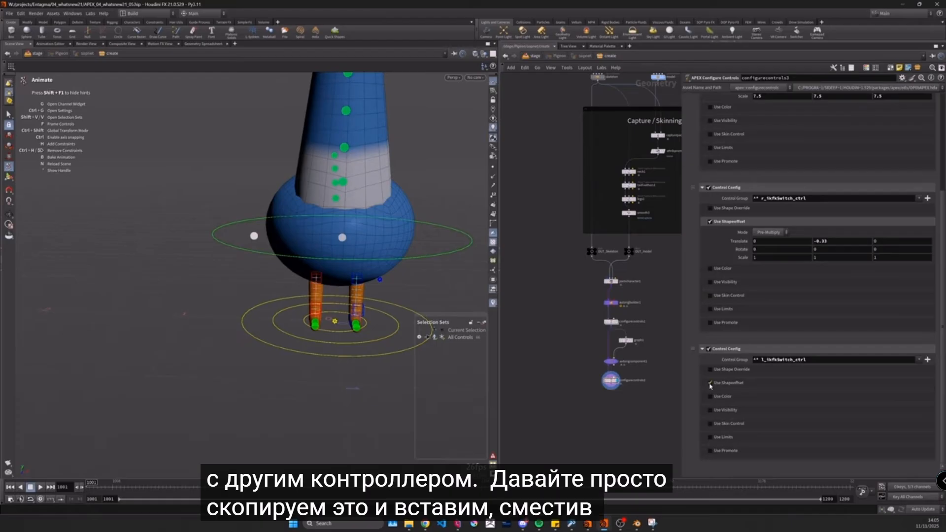
Step: Enable the shape offset for l_ikfkSwitch_ctrl and set its Y translation to 0.33, mirroring the right control's offset
{"action": "left_click", "coordinate": [710, 383]}
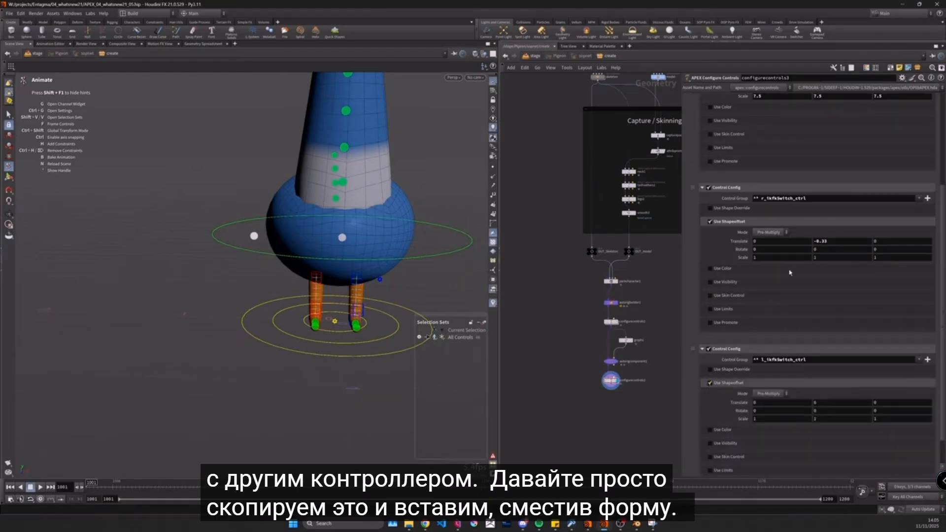
{"action": "left_click_drag", "start_coordinate": [831, 245], "coordinate": [813, 242]}
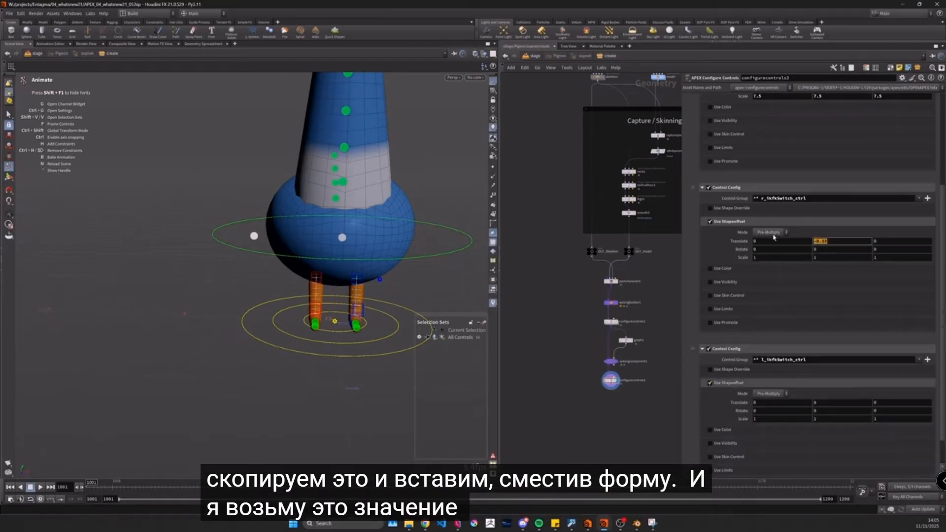
{"action": "key", "text": "ctrl+c"}
{"action": "left_click", "coordinate": [818, 403]}
{"action": "key", "text": "ctrl+v"}
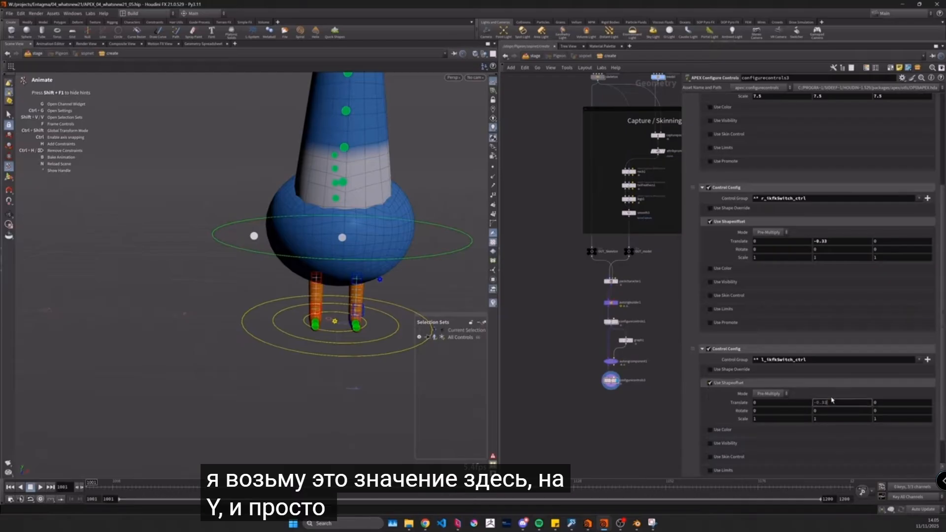
{"action": "key", "text": "Delete"}
{"action": "key", "text": "Return"}
Step: Pull the left foot's IK control downward and move l_ikfkSwitch_ctrl along X to test the leg's IK/FK blend
{"action": "left_click_drag", "start_coordinate": [372, 265], "coordinate": [418, 239]}
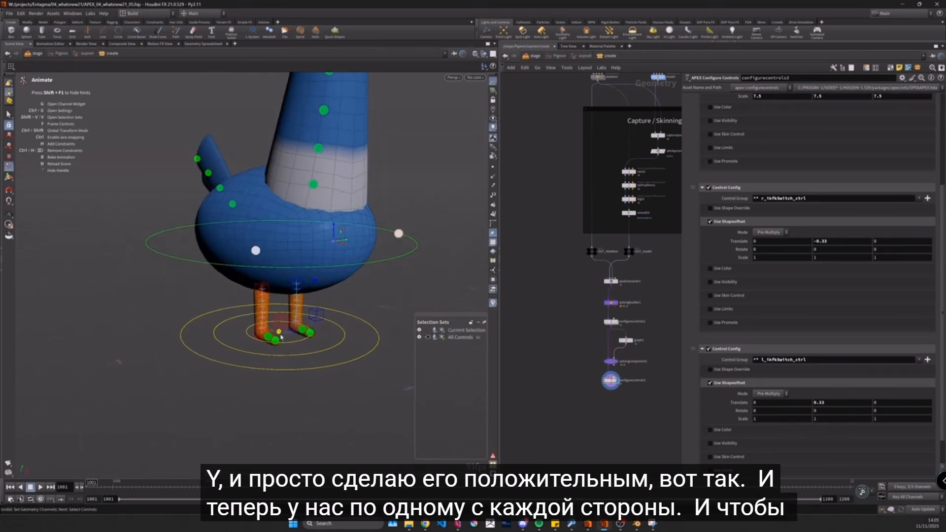
{"action": "left_click", "coordinate": [293, 332]}
{"action": "middle_click_drag", "start_coordinate": [390, 323], "coordinate": [414, 404]}
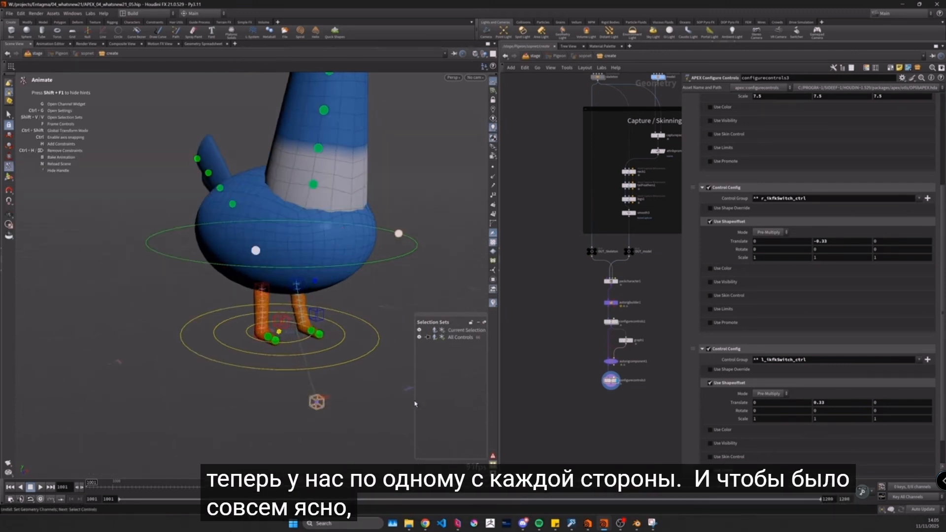
{"action": "left_click_drag", "start_coordinate": [344, 246], "coordinate": [392, 256]}
{"action": "left_click_drag", "start_coordinate": [319, 243], "coordinate": [367, 266]}
{"action": "right_click_drag", "start_coordinate": [367, 271], "coordinate": [345, 268], "text": "alt"}
{"action": "left_click_drag", "start_coordinate": [345, 255], "coordinate": [399, 251]}
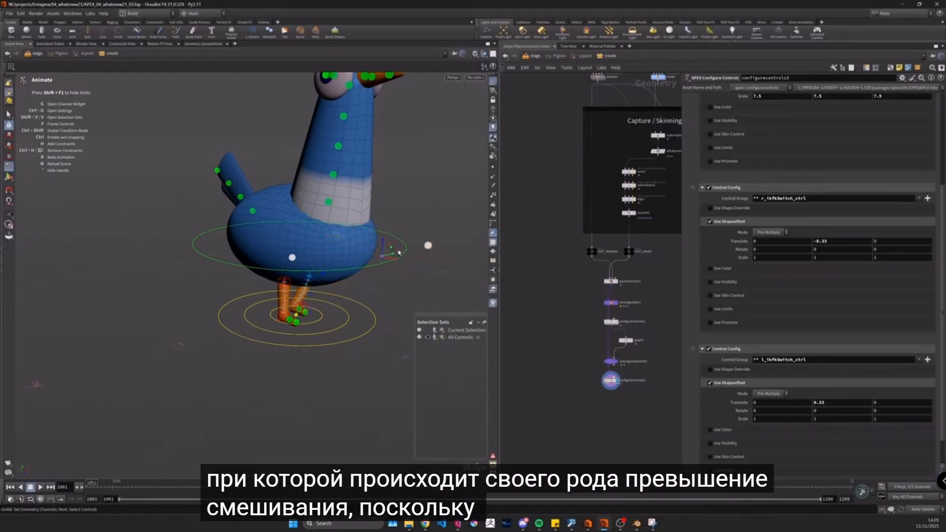
Step: Open the channel values of l_ikfkSwitch_ctrl, set tx to 1, and move the values window below the character
{"action": "key", "text": "g"}
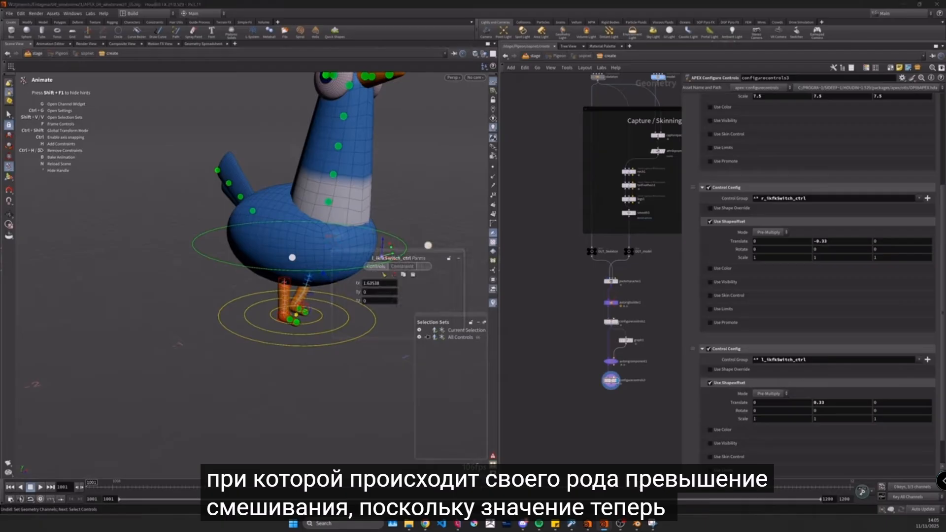
{"action": "left_click_drag", "start_coordinate": [385, 283], "coordinate": [343, 291]}
{"action": "type", "text": "1"}
{"action": "key", "text": "Return"}
{"action": "left_click_drag", "start_coordinate": [374, 255], "coordinate": [299, 340]}
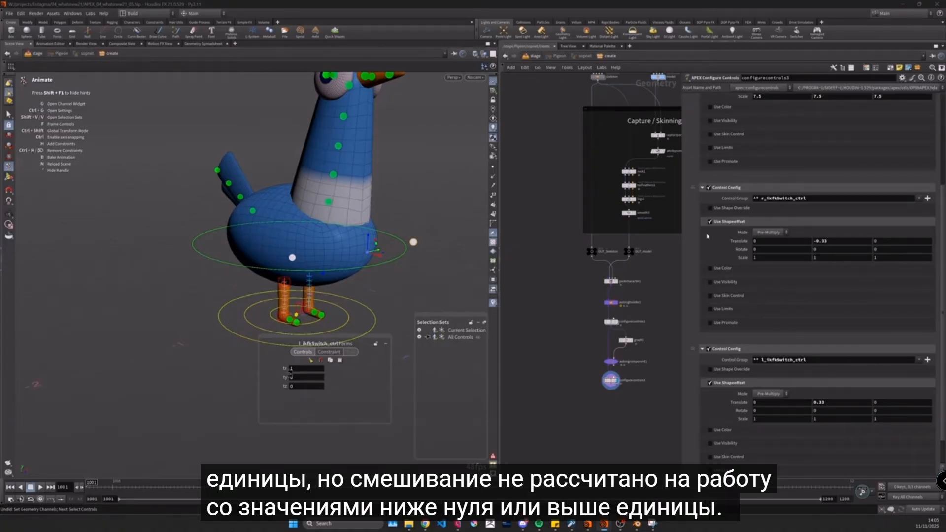
Step: Enable limits in the *_ikfkSwitch_ctrl config and add one parameter limit with Min Lock 0 and Max Lock 1 in X
{"action": "scroll", "coordinate": [767, 226], "scroll_direction": "up", "scroll_amount": 3}
{"action": "scroll", "coordinate": [767, 225], "scroll_direction": "up", "scroll_amount": 4}
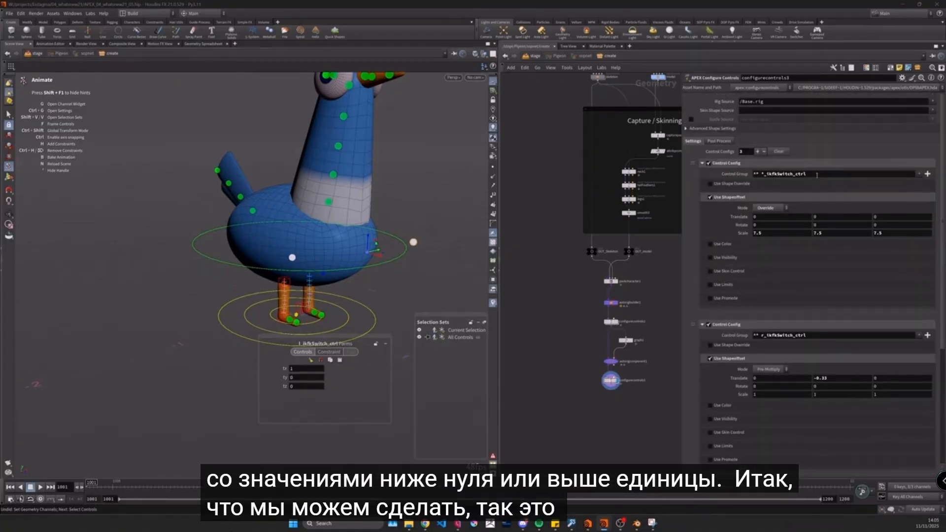
{"action": "left_click_drag", "start_coordinate": [815, 176], "coordinate": [761, 179]}
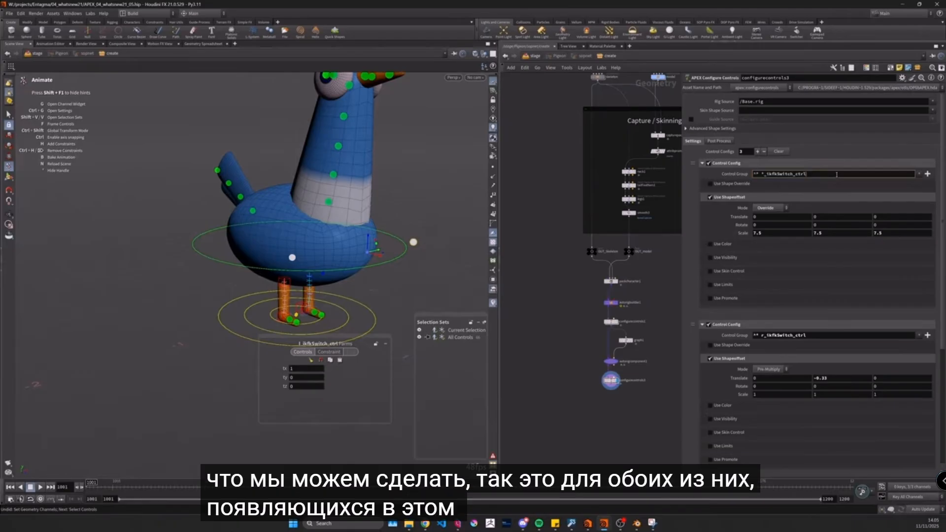
{"action": "left_click", "coordinate": [711, 285]}
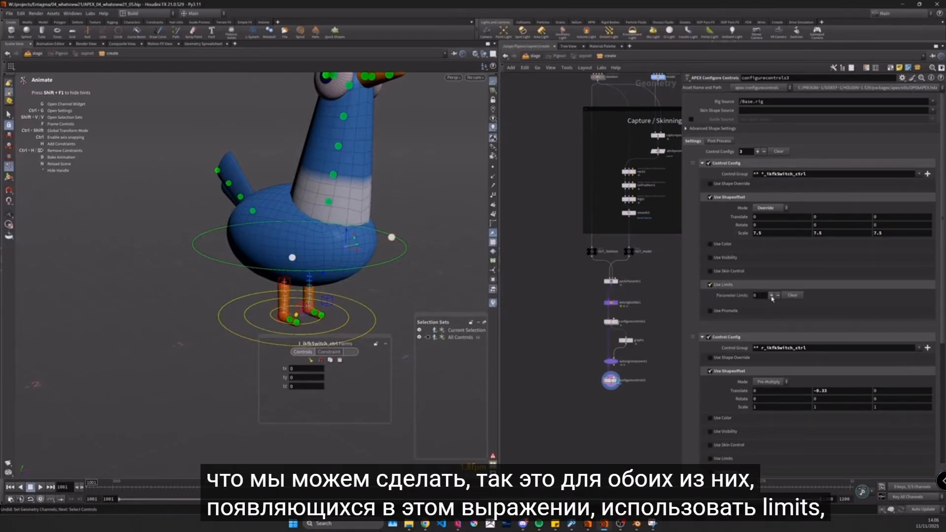
{"action": "left_click", "coordinate": [772, 295]}
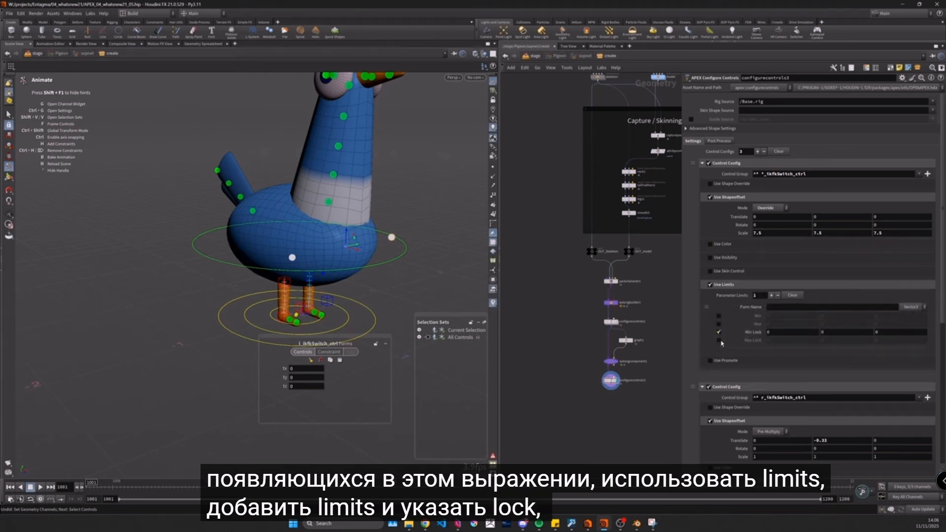
{"action": "left_click", "coordinate": [768, 333]}
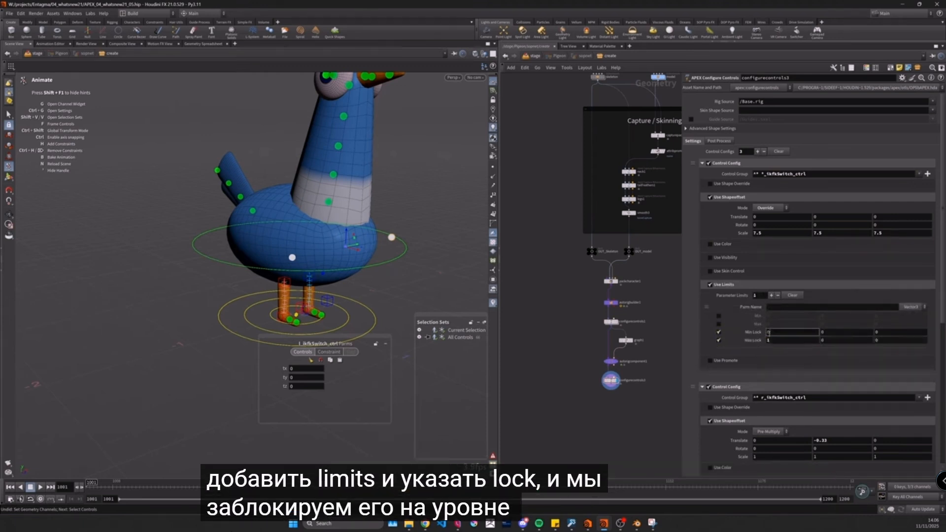
{"action": "left_click", "coordinate": [777, 355]}
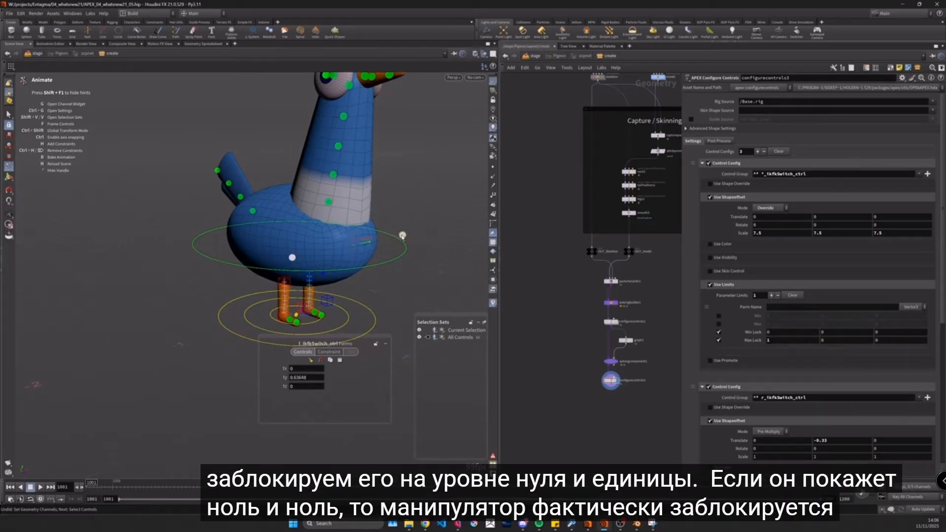
Step: Enable Min at 0 and Max at 1 in X for the *_ikfkSwitch_ctrl limit, and set its parameter name to t
{"action": "left_click", "coordinate": [718, 316]}
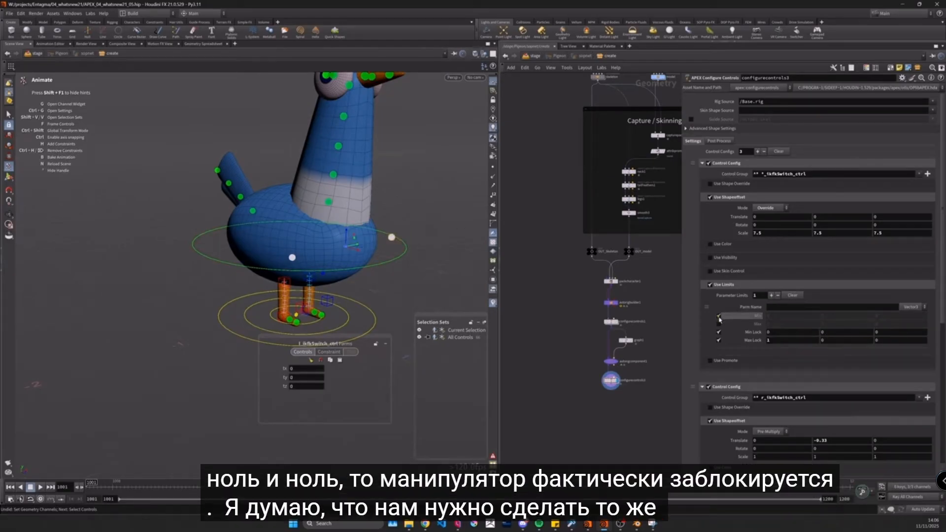
{"action": "left_click", "coordinate": [718, 324]}
{"action": "left_click", "coordinate": [775, 325]}
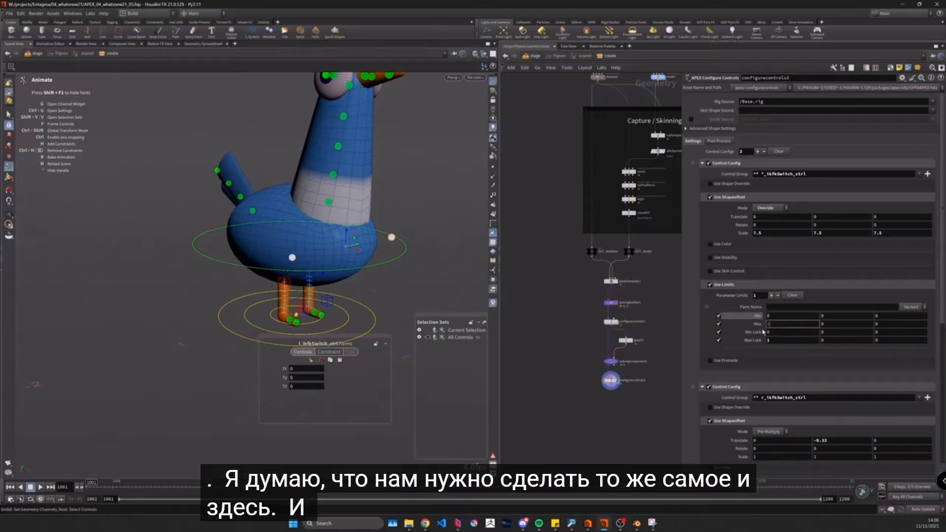
{"action": "left_click", "coordinate": [536, 310]}
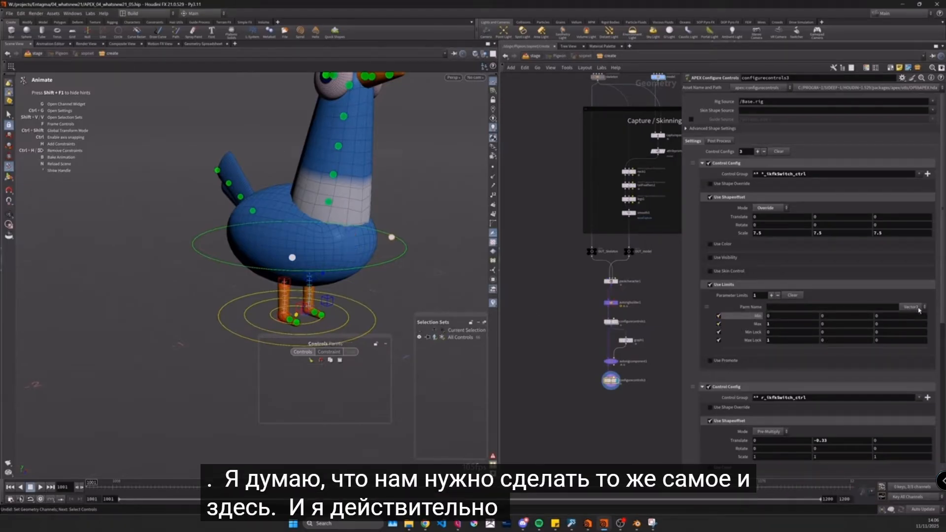
{"action": "left_click", "coordinate": [392, 238]}
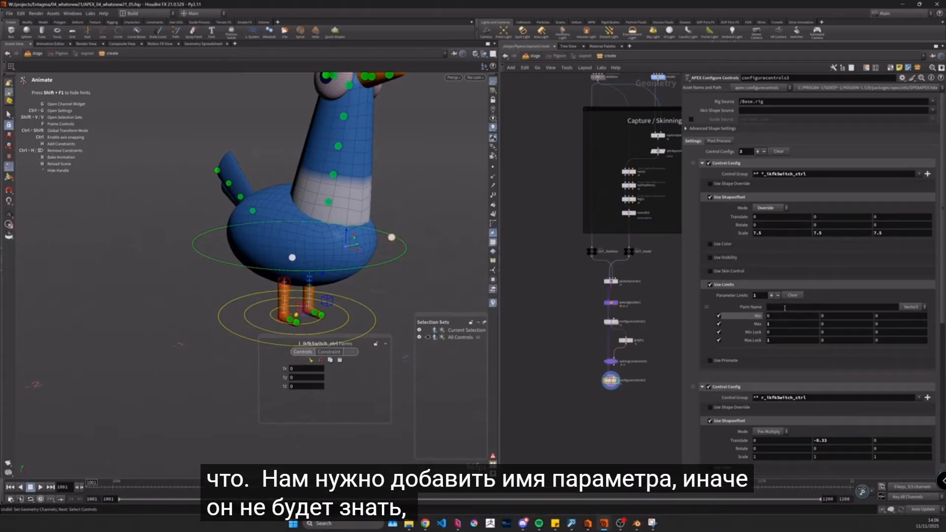
{"action": "left_click", "coordinate": [816, 306]}
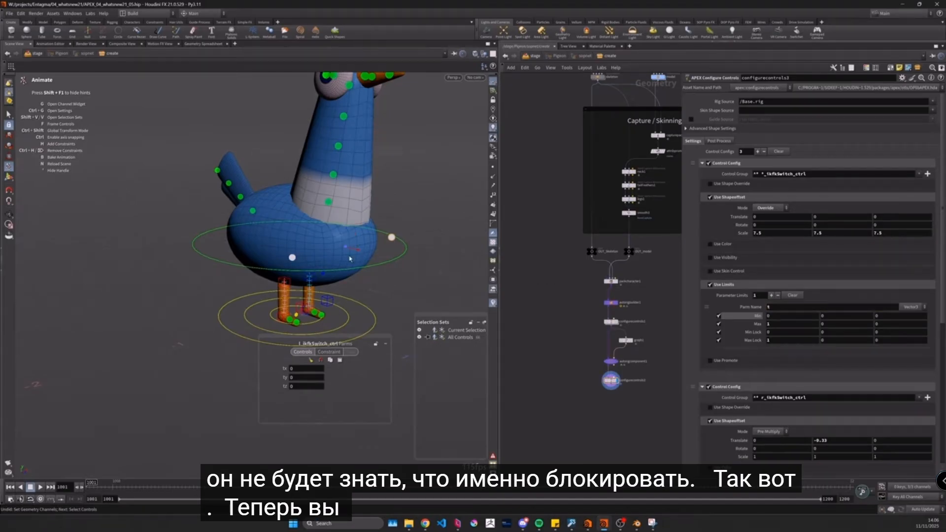
Step: Move l_ikfkSwitch_ctrl back and forth along X to test its 0–1 limits, and deselect it
{"action": "scroll", "coordinate": [353, 251], "scroll_direction": "up", "scroll_amount": 5}
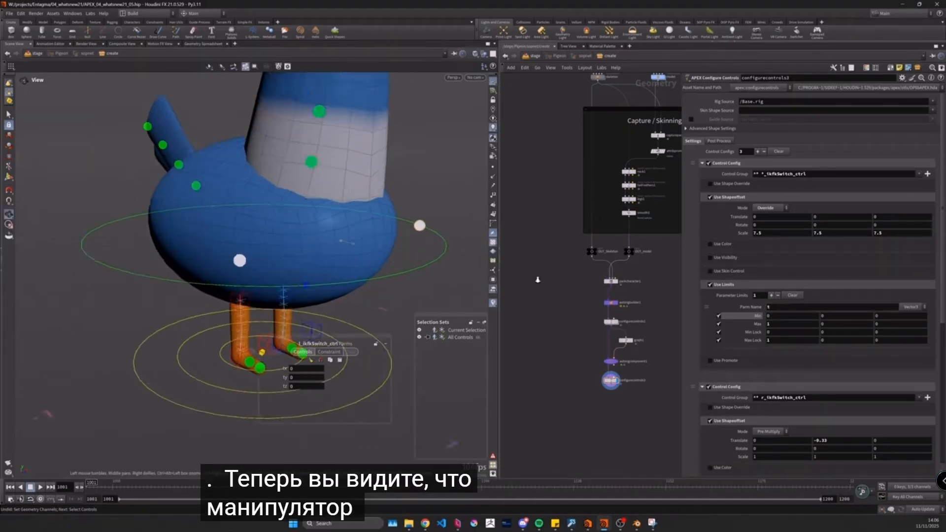
{"action": "left_click_drag", "start_coordinate": [495, 277], "coordinate": [328, 267]}
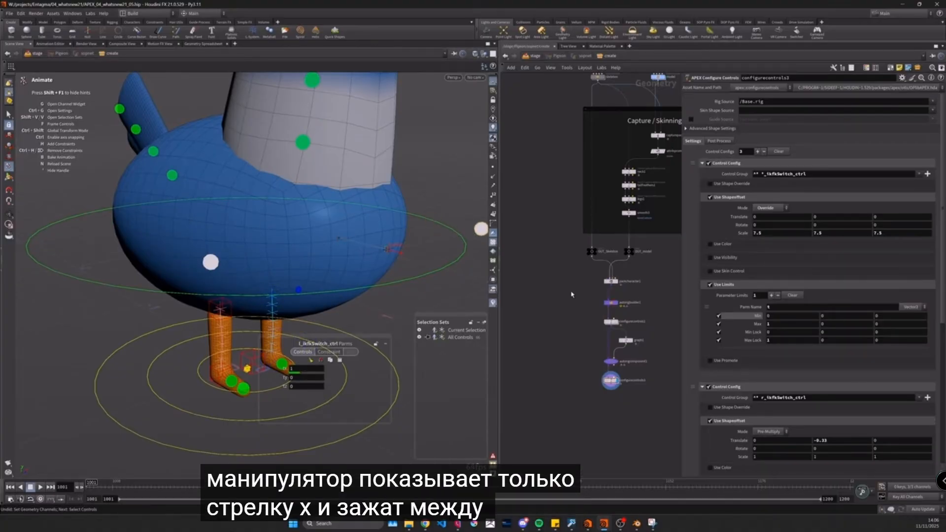
{"action": "left_click_drag", "start_coordinate": [624, 306], "coordinate": [220, 240]}
{"action": "scroll", "coordinate": [322, 228], "scroll_direction": "down", "scroll_amount": 4}
{"action": "left_click_drag", "start_coordinate": [321, 228], "coordinate": [344, 237], "text": "alt"}
{"action": "left_click", "coordinate": [452, 287]}
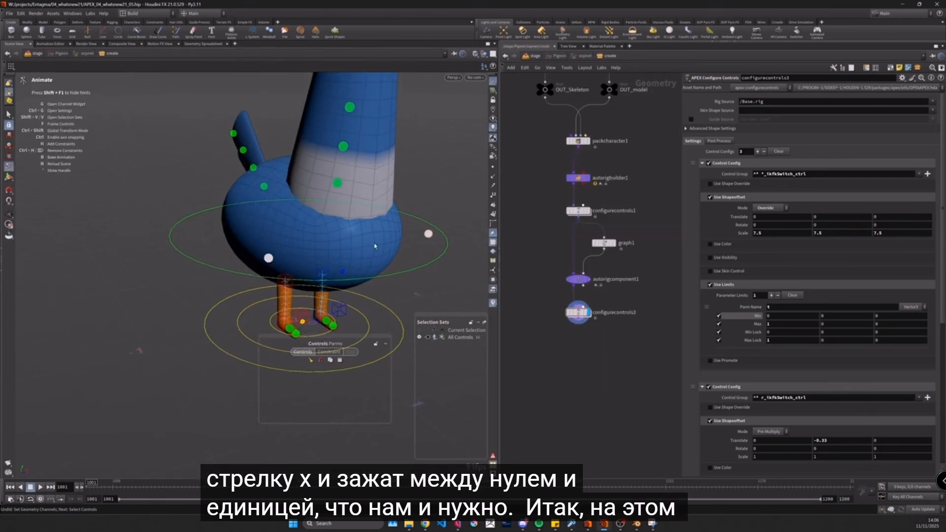
{"action": "right_click_drag", "start_coordinate": [374, 246], "coordinate": [320, 231], "text": "alt"}
{"action": "middle_click_drag", "start_coordinate": [320, 231], "coordinate": [207, 268], "text": "alt"}
{"action": "left_click_drag", "start_coordinate": [207, 268], "coordinate": [249, 251], "text": "alt"}
{"action": "middle_click_drag", "start_coordinate": [251, 252], "coordinate": [305, 287], "text": "alt"}
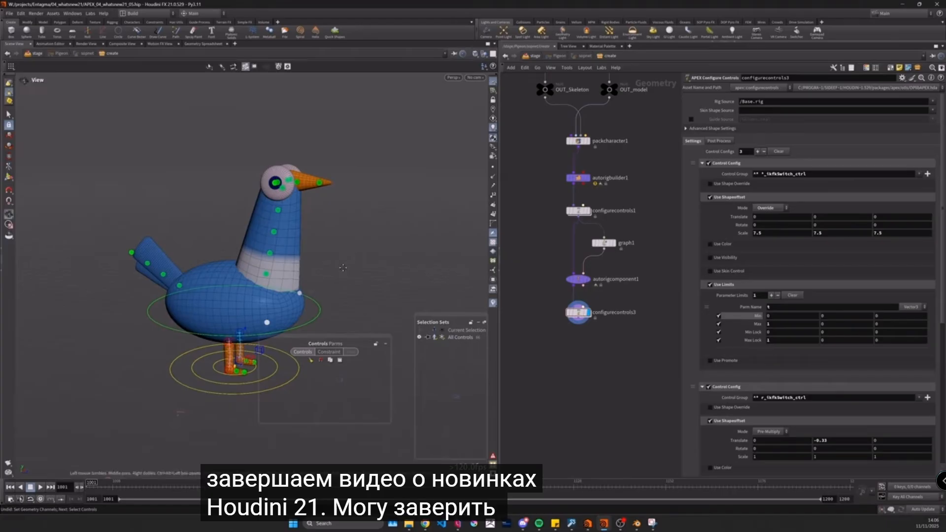
{"action": "left_click_drag", "start_coordinate": [357, 257], "coordinate": [300, 224], "text": "alt"}
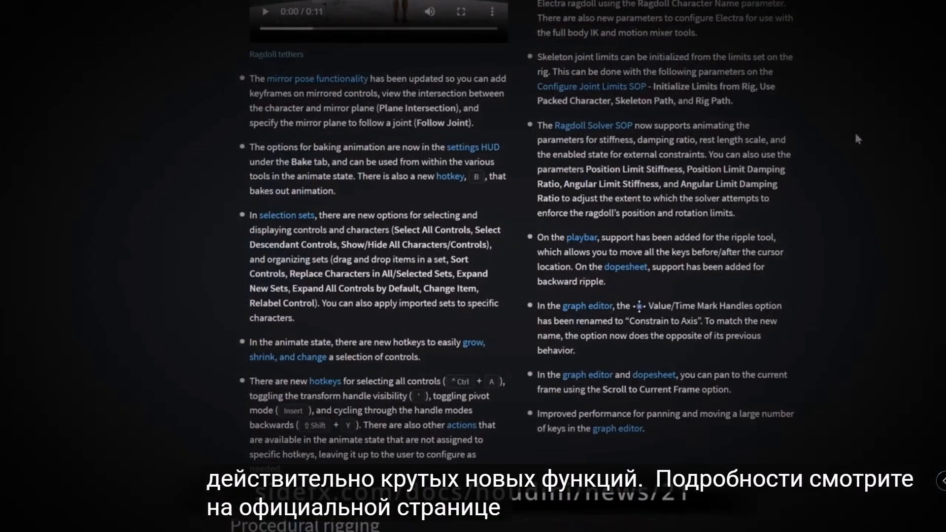
Step: Switch to the Houdini 21 What's New web page and read through its procedural rigging and APEX entries
{"action": "scroll", "coordinate": [854, 131], "scroll_direction": "down", "scroll_amount": 10}
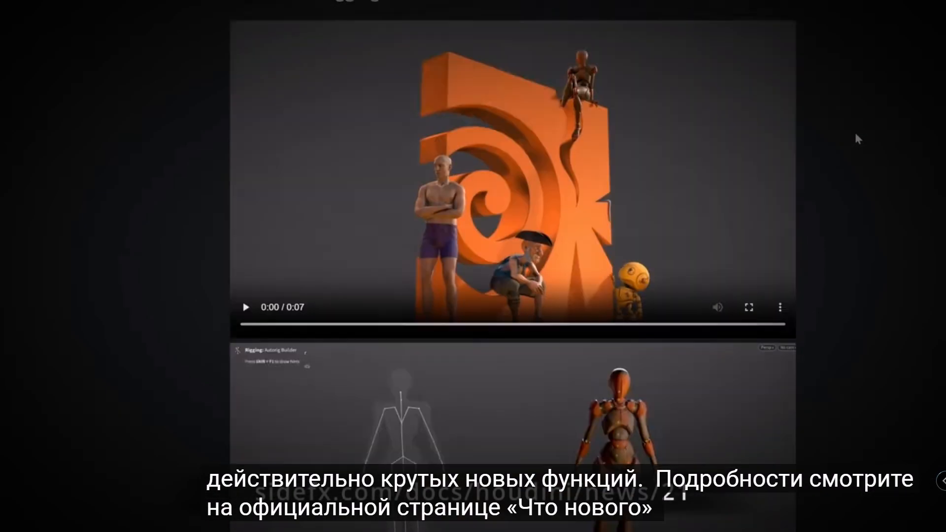
{"action": "scroll", "coordinate": [854, 131], "scroll_direction": "down", "scroll_amount": 8}
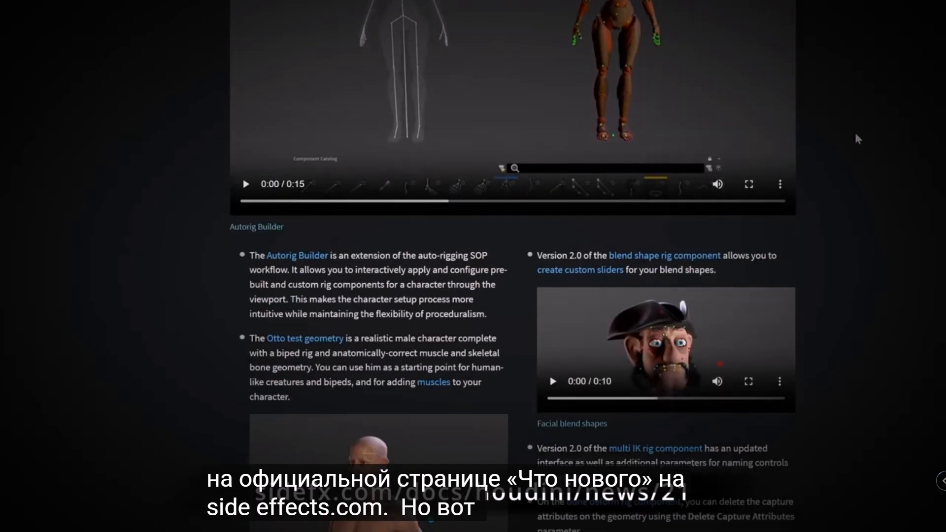
{"action": "scroll", "coordinate": [856, 139], "scroll_direction": "down", "scroll_amount": 6}
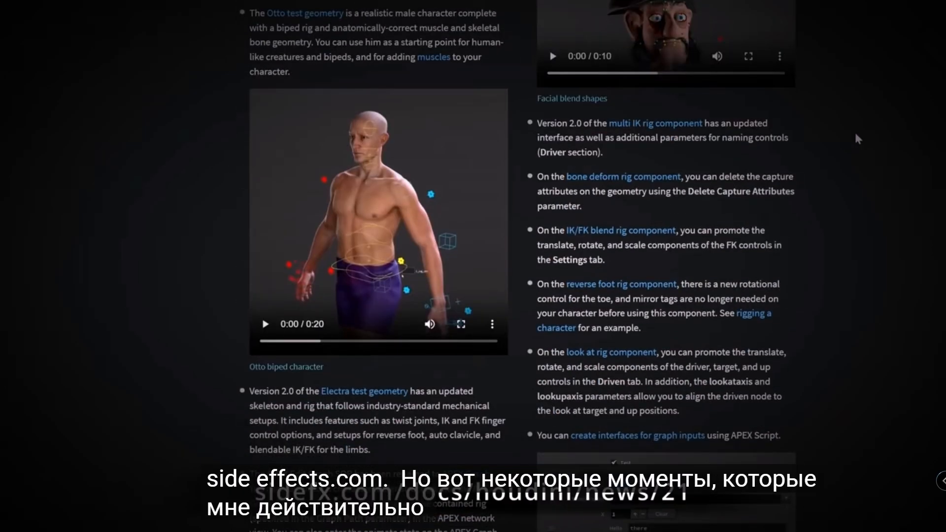
{"action": "scroll", "coordinate": [856, 139], "scroll_direction": "down", "scroll_amount": 5}
{"action": "scroll", "coordinate": [856, 134], "scroll_direction": "down", "scroll_amount": 4}
{"action": "scroll", "coordinate": [851, 135], "scroll_direction": "down", "scroll_amount": 8}
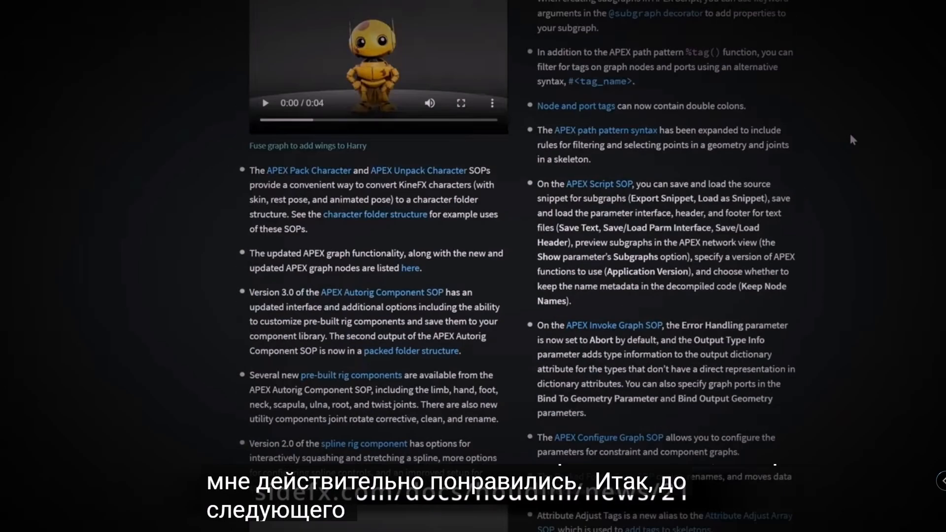